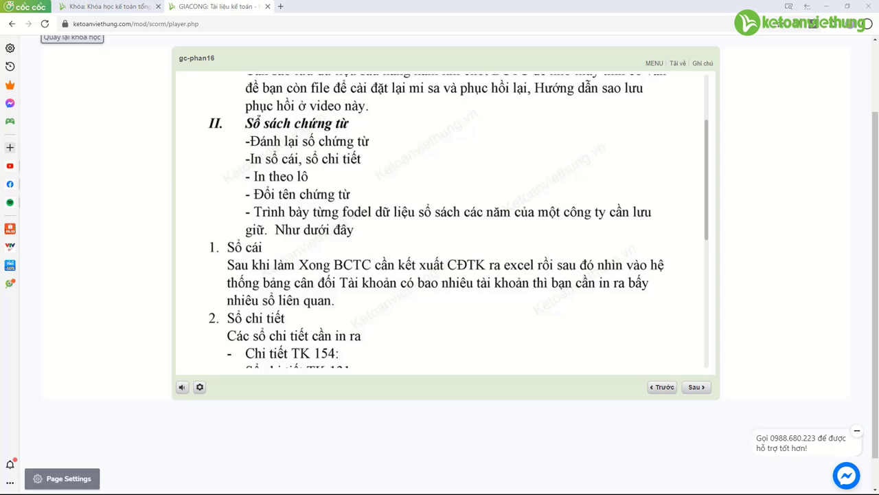
Step: Switch to MISA SME.NET and run the full voucher and ledger reconciliation check for the period Năm nay
click(79, 486)
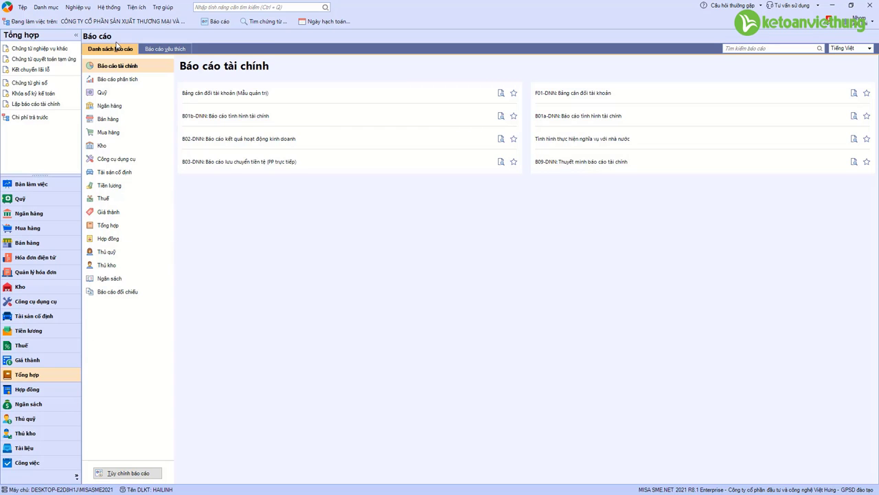
click(109, 6)
click(131, 7)
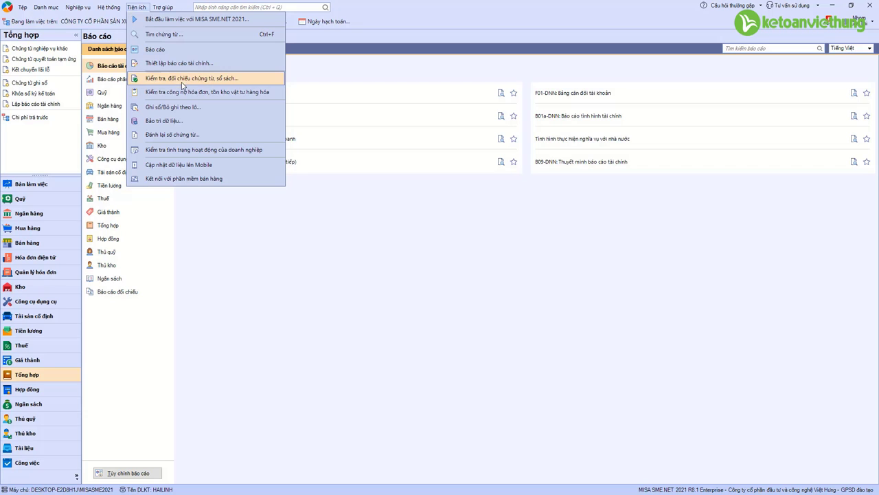
click(254, 81)
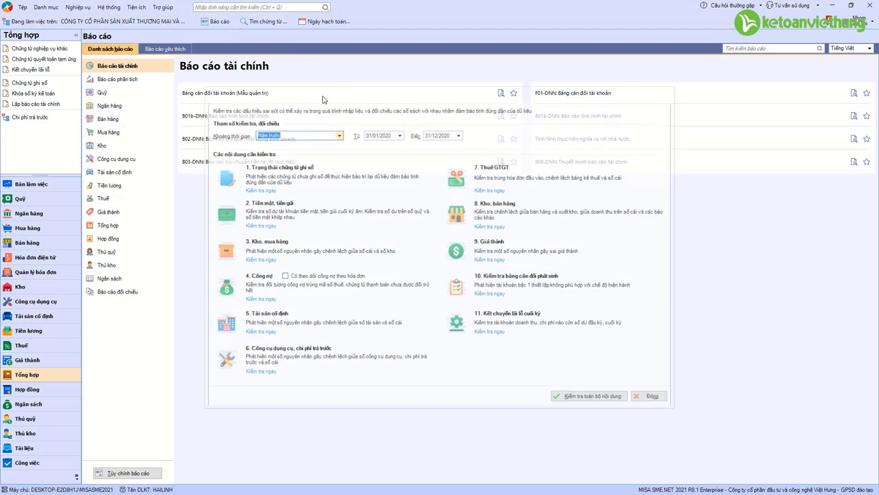
click(337, 134)
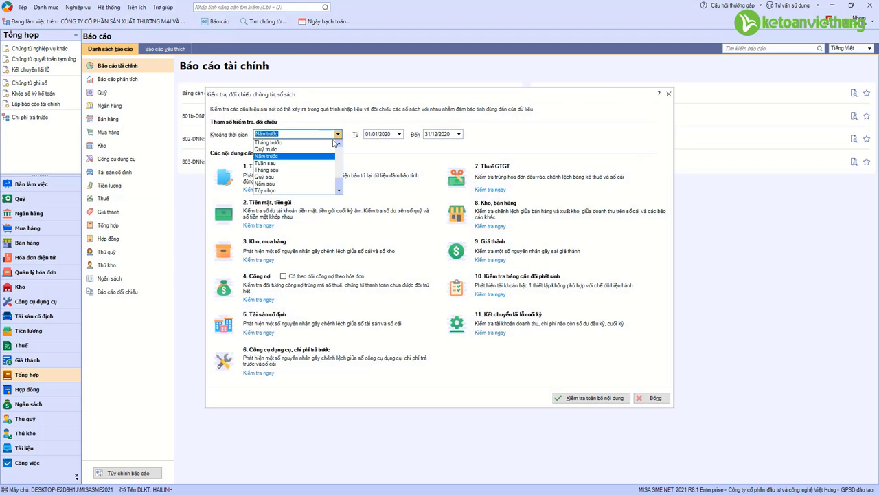
click(288, 188)
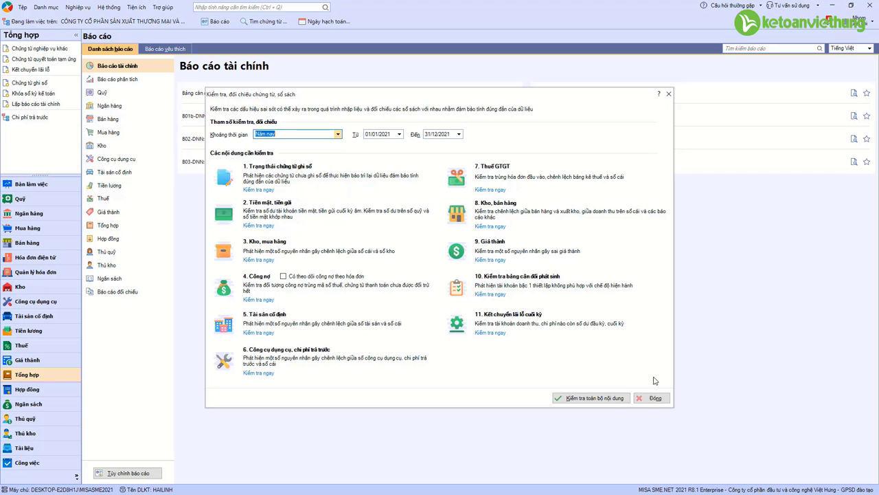
click(607, 399)
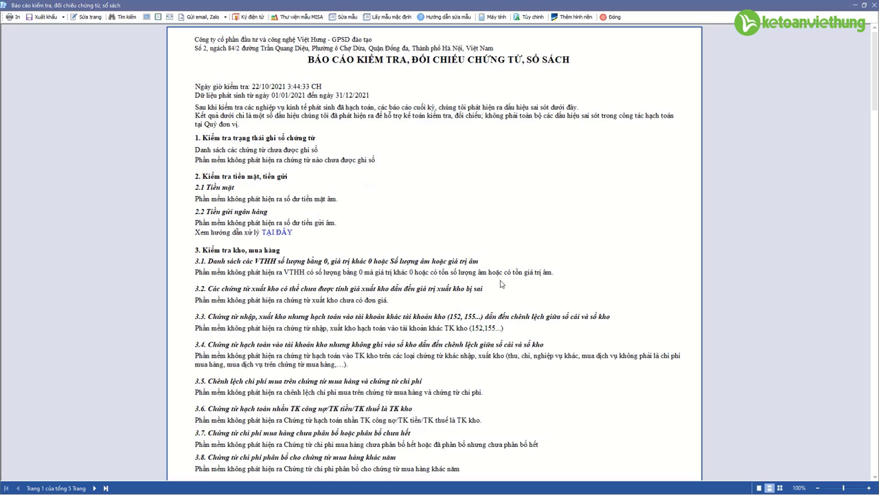
Step: Review all sections of the reconciliation report for discrepancies, including fixed assets, VAT, revenue and costing, and close the report and the check dialog
scroll(523, 272, down, 10)
scroll(524, 272, down, 5)
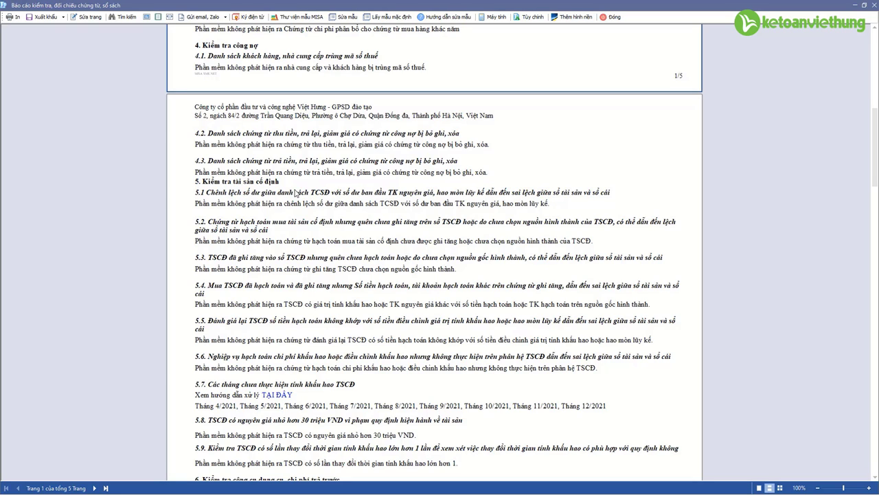
scroll(296, 199, down, 3)
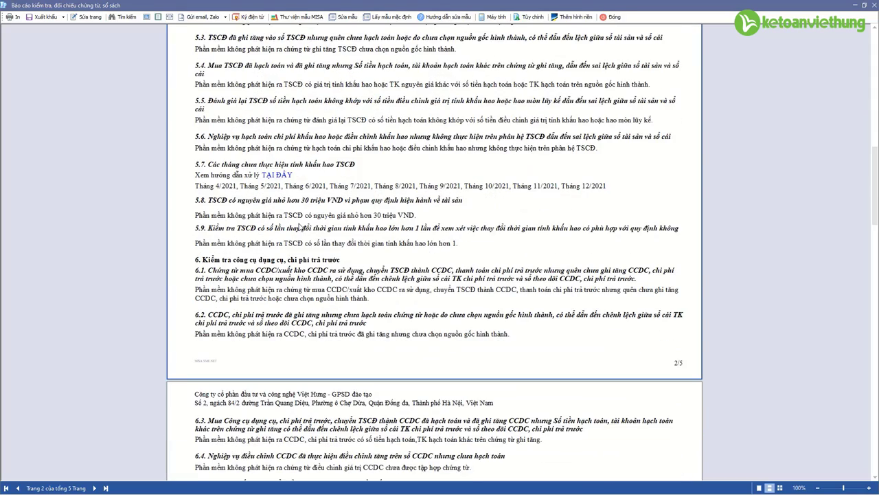
scroll(312, 227, down, 3)
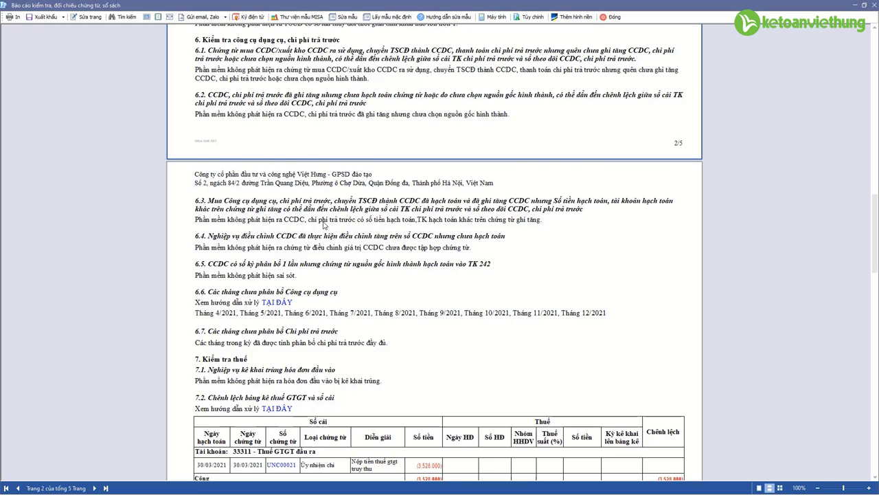
scroll(324, 226, down, 2)
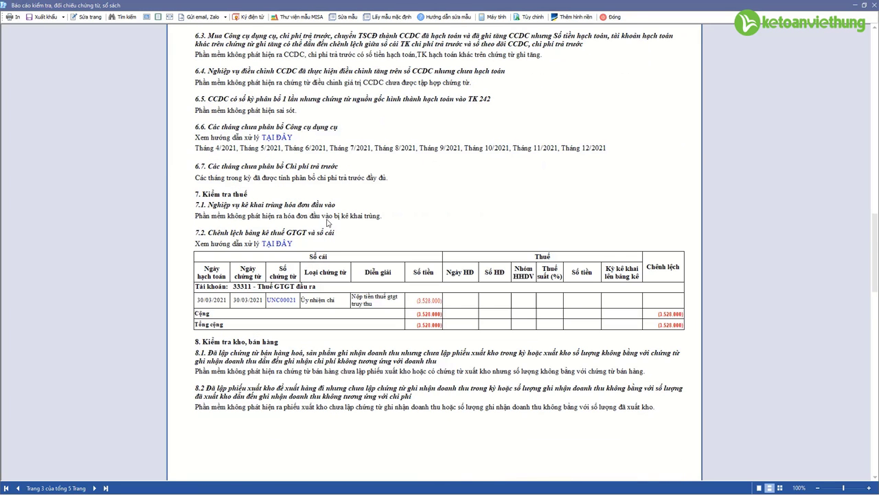
scroll(328, 227, down, 3)
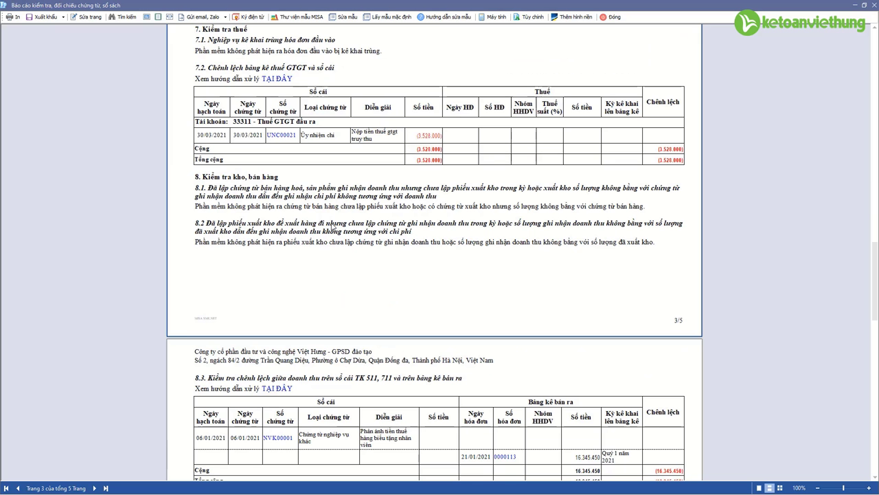
scroll(333, 228, up, 2)
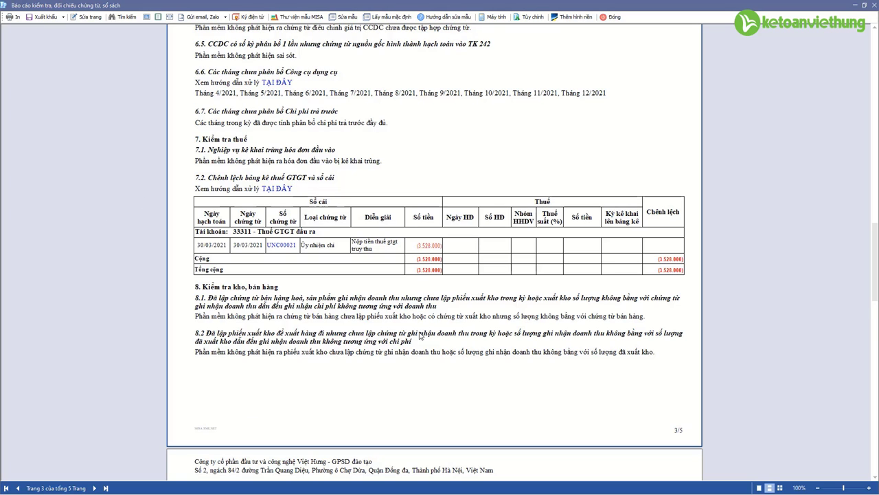
scroll(397, 300, down, 2)
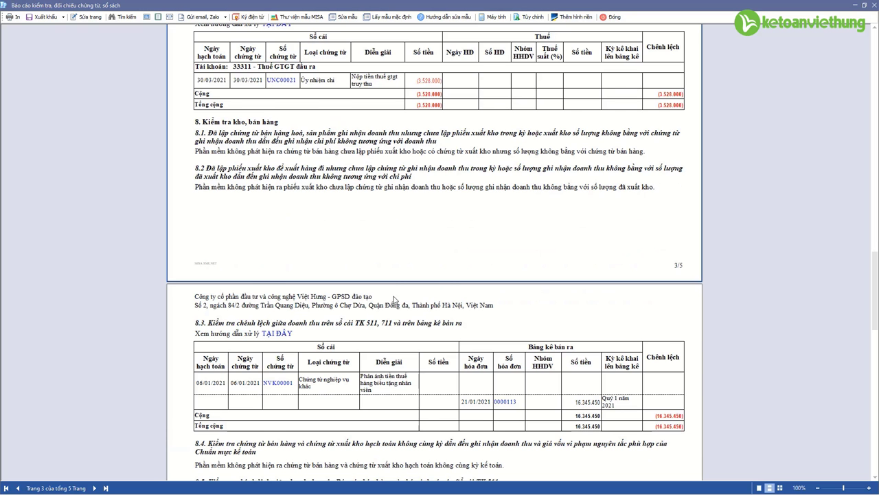
scroll(395, 299, down, 1)
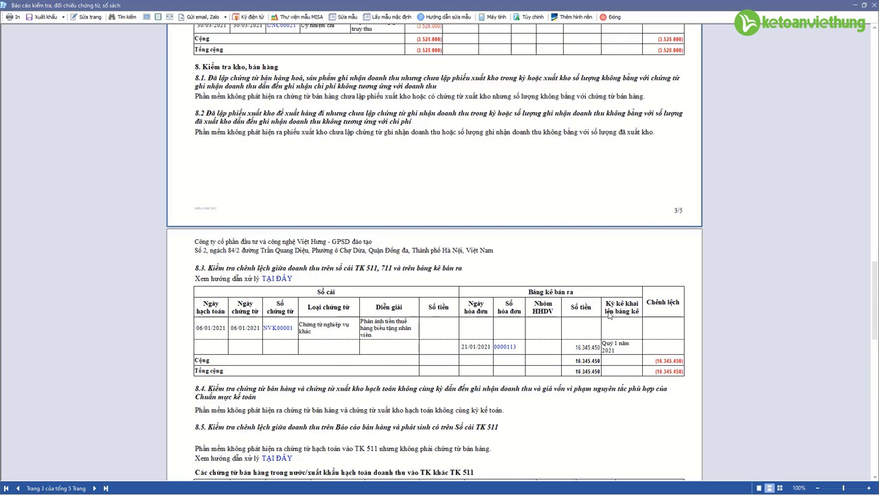
scroll(606, 351, down, 3)
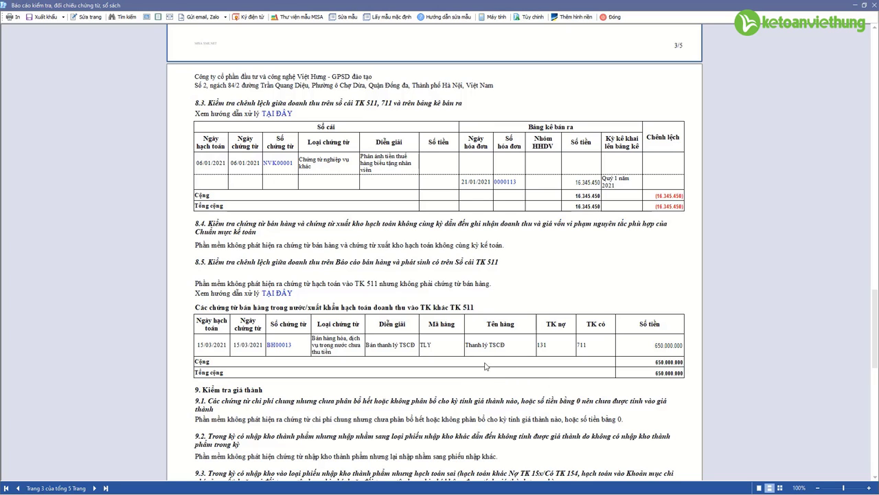
scroll(542, 351, down, 5)
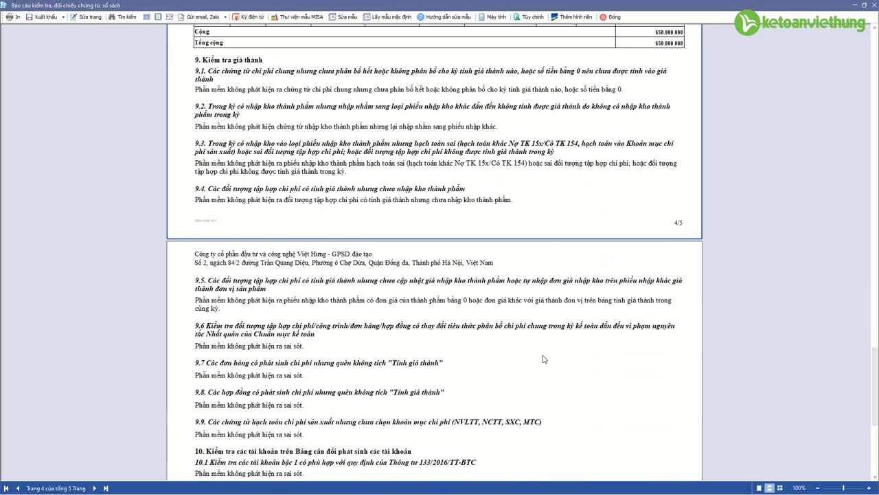
scroll(543, 360, down, 4)
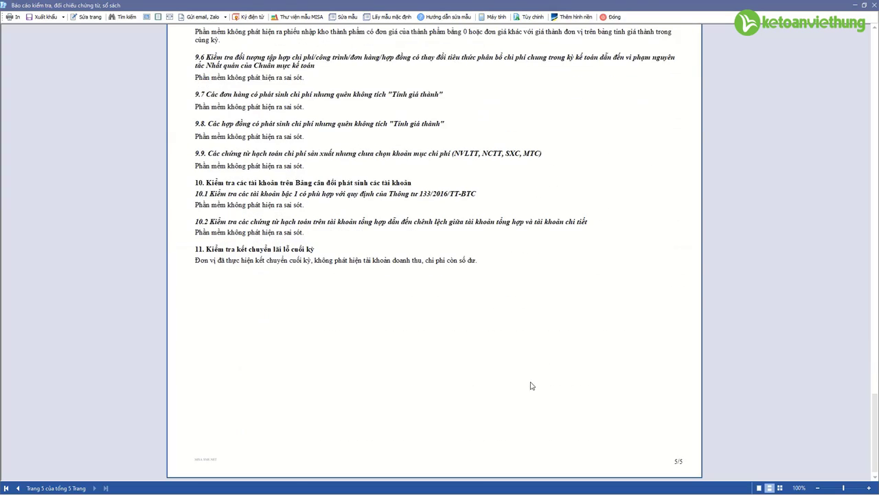
scroll(543, 360, up, 1)
click(613, 18)
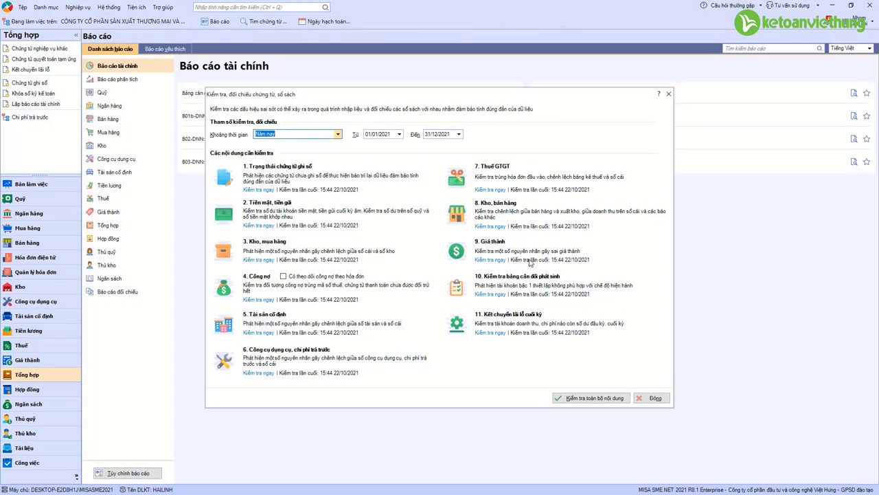
click(651, 398)
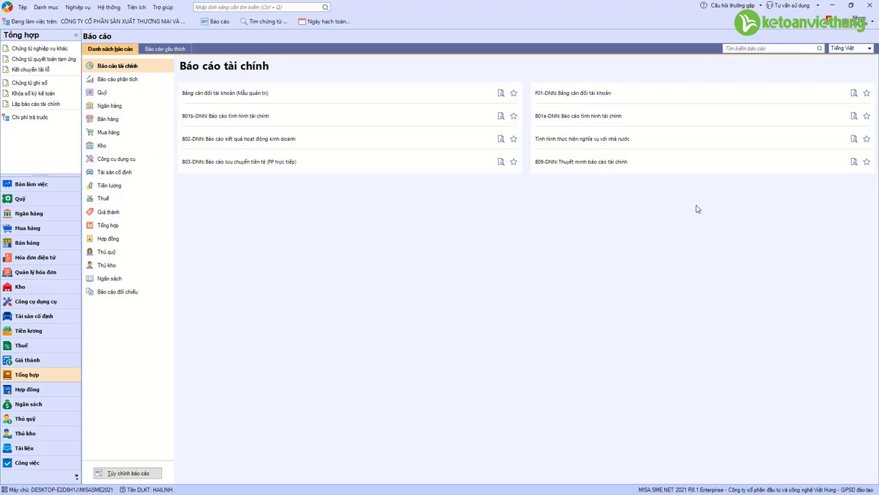
Step: Open the voucher renumbering tool (Đánh lại số chứng từ) and set its period to Năm nay
click(135, 7)
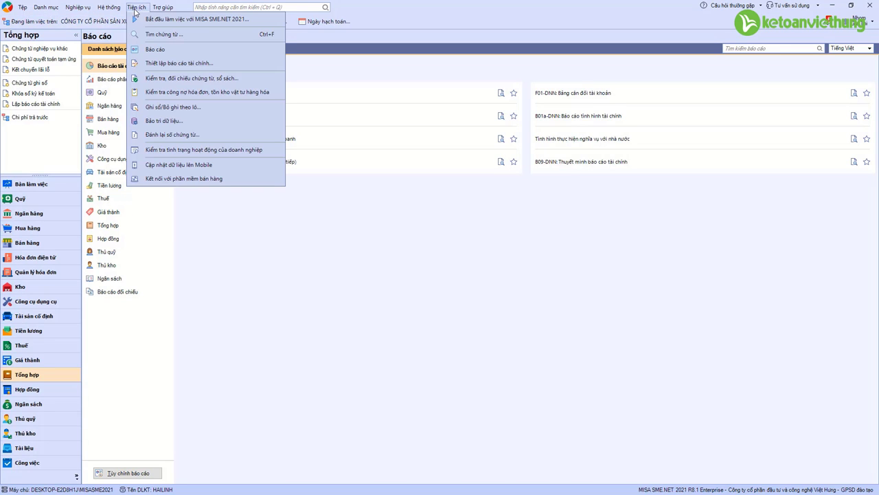
click(178, 136)
click(357, 135)
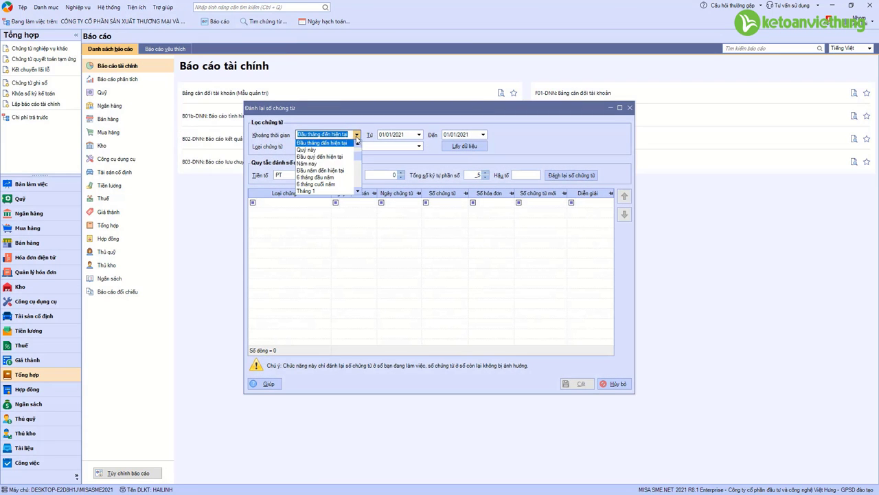
click(321, 167)
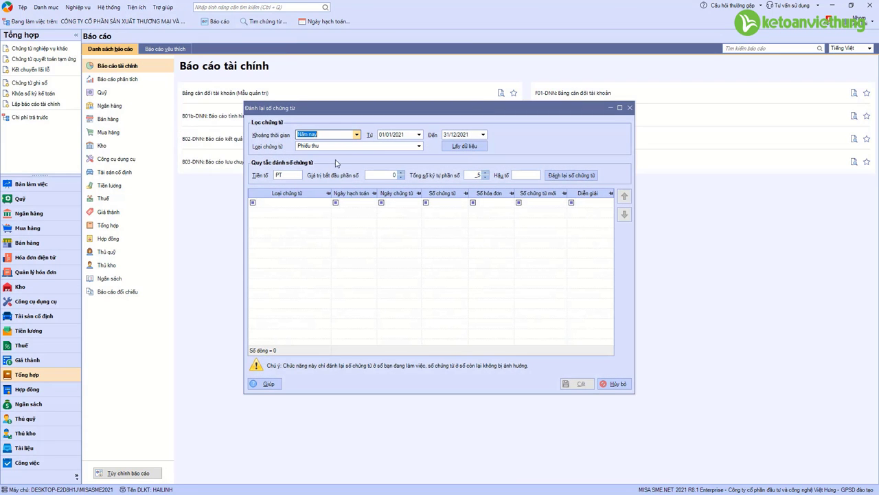
Step: Load the data for the voucher type Phiếu thu
click(418, 145)
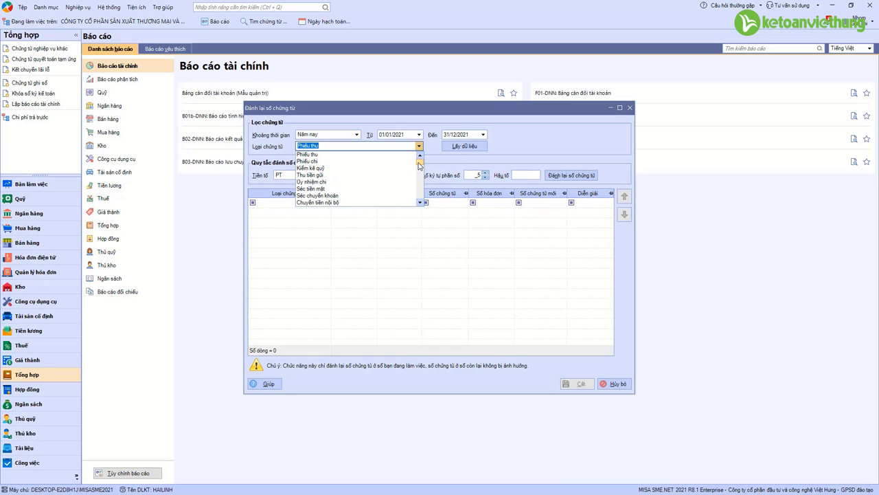
mouse_move(419, 162)
mouse_down()
mouse_move(419, 199)
mouse_move(412, 158)
mouse_up()
click(412, 155)
click(465, 146)
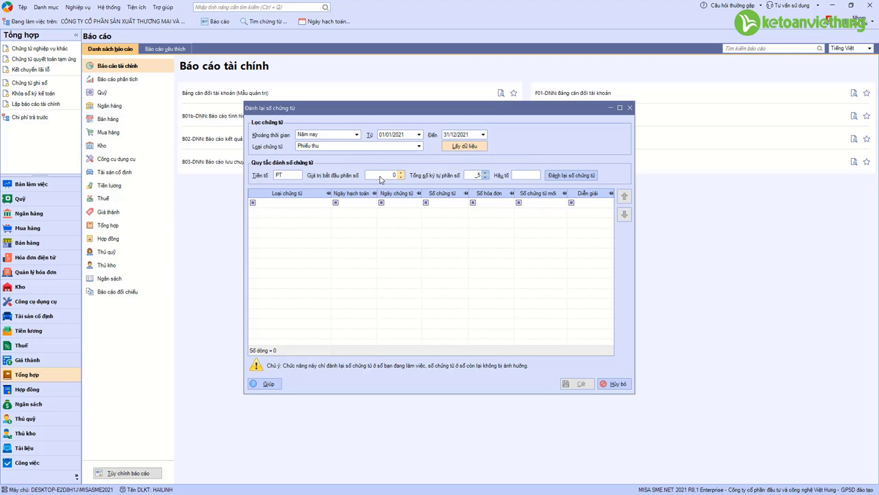
Step: Change the voucher type to Phiếu chi and load its vouchers
click(419, 145)
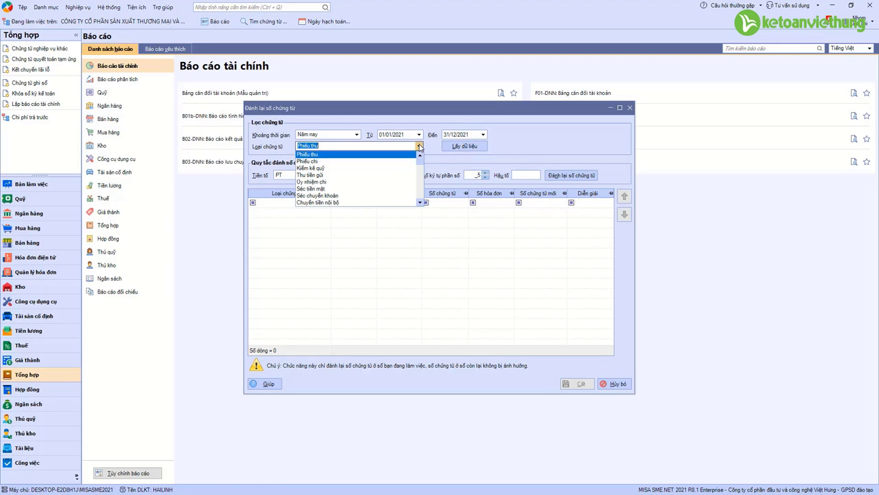
click(385, 162)
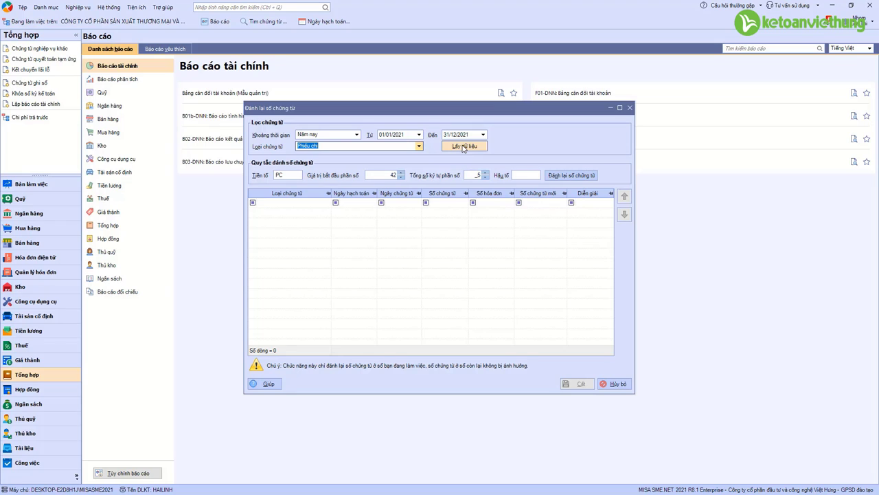
click(461, 146)
Step: Set the starting number to 1 and generate new numbers for the Phiếu chi vouchers
drag(397, 175, 358, 178)
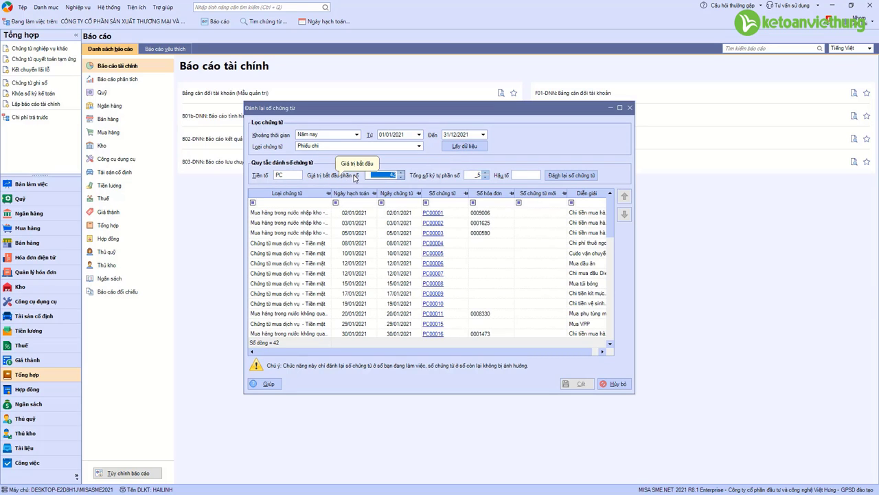
text(1)
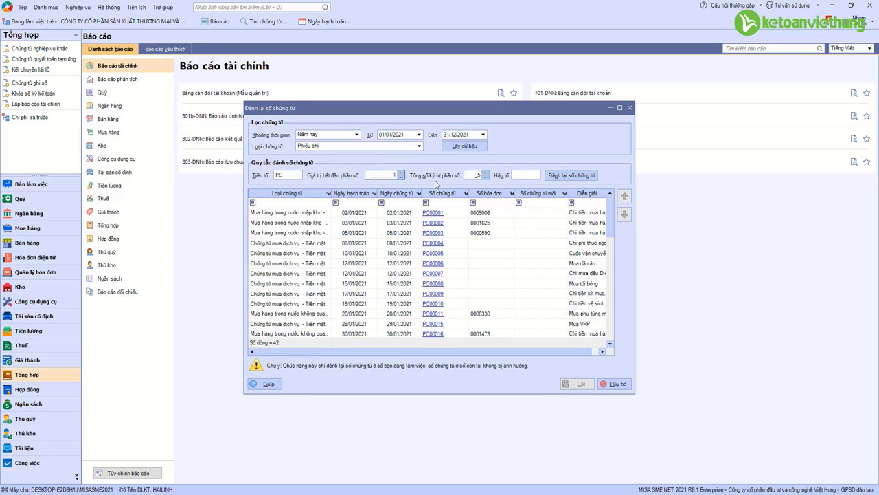
click(476, 178)
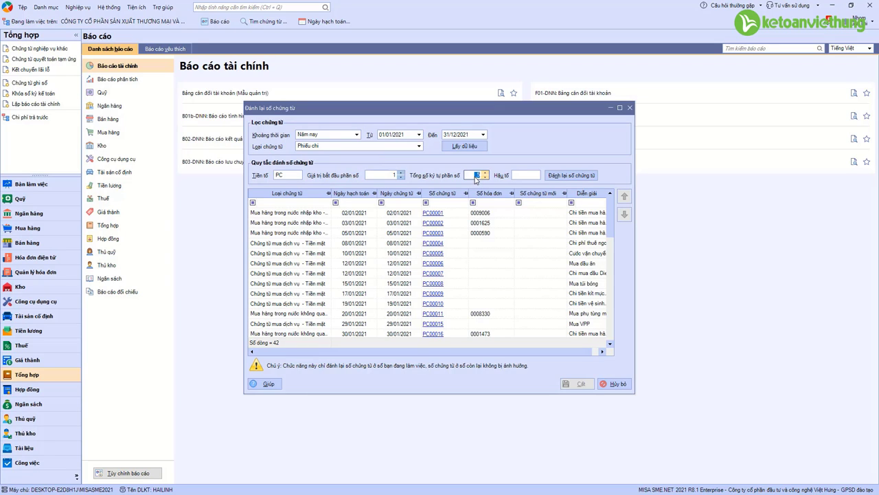
click(283, 176)
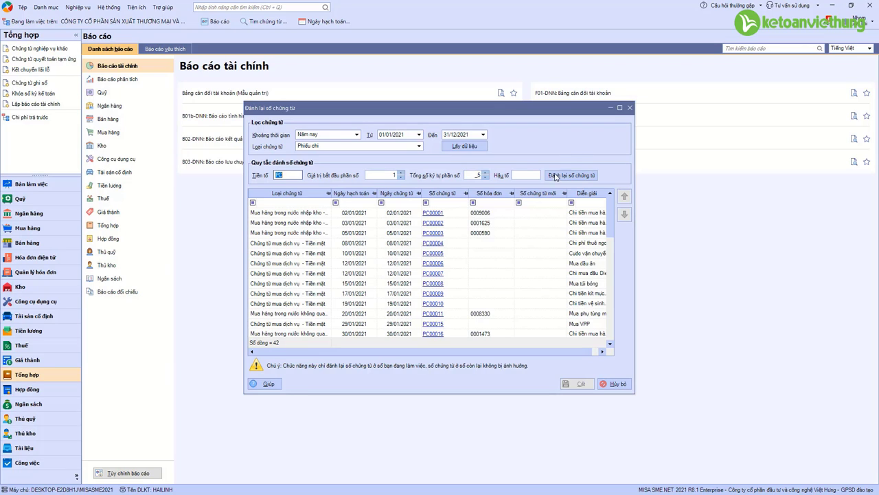
click(583, 175)
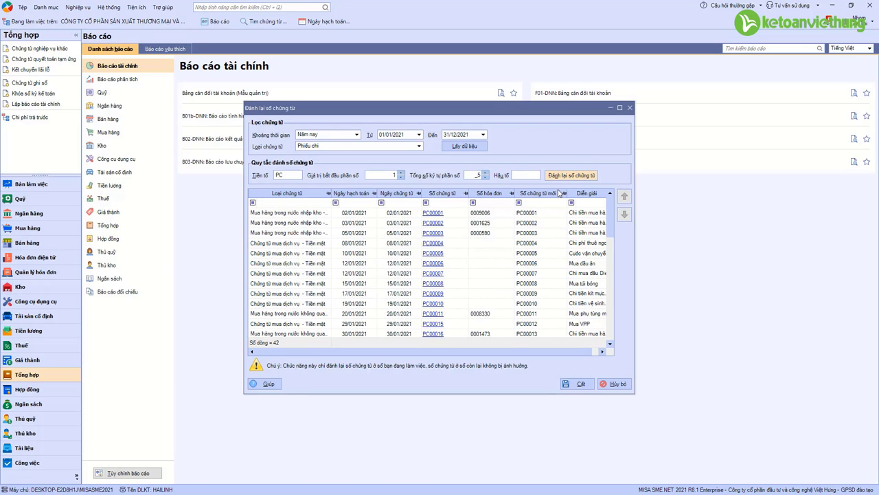
Step: Save the renumbered Phiếu chi vouchers
click(532, 215)
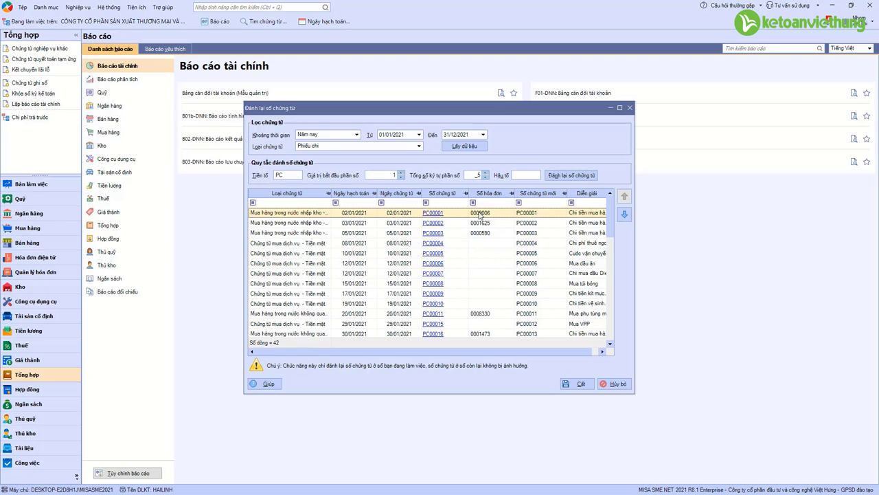
click(574, 383)
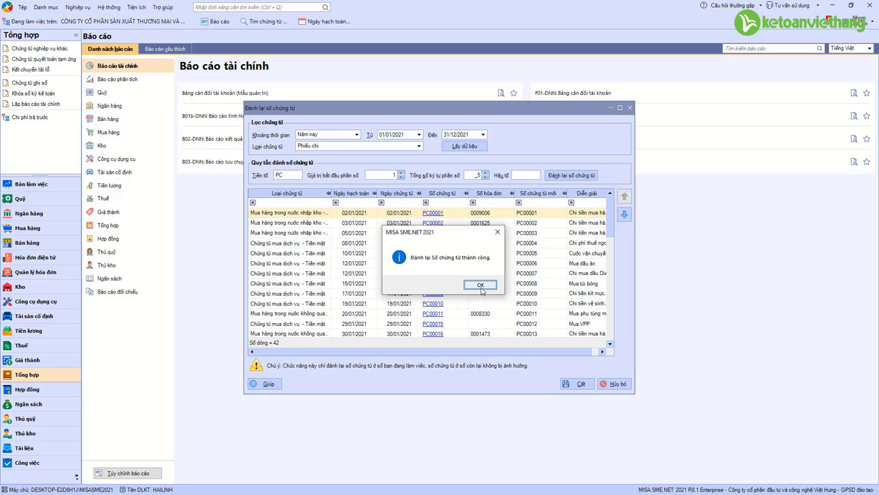
click(482, 288)
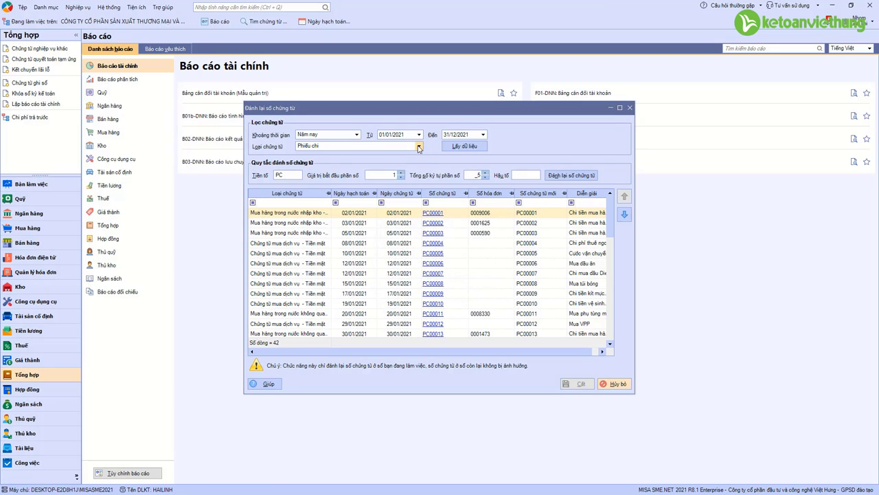
Step: Renumber the Thu tiền gửi vouchers from 1 with a 3-character number part and save them
click(419, 147)
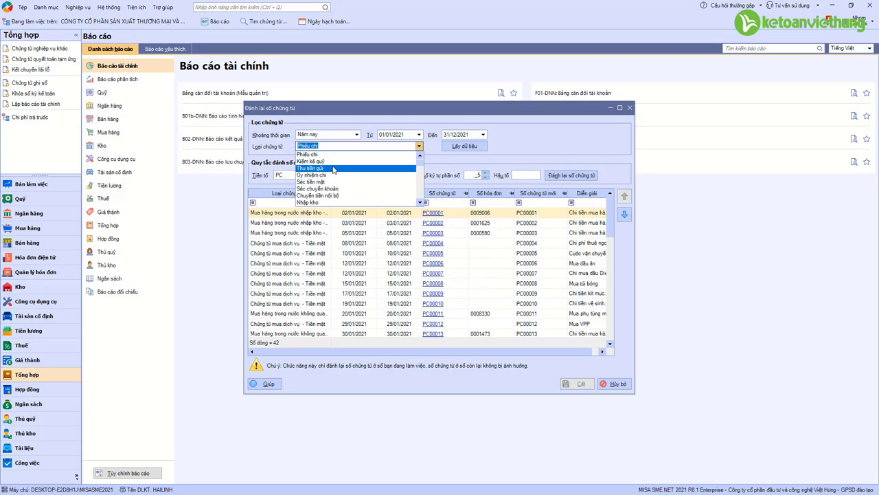
click(336, 169)
click(465, 146)
double_click(383, 178)
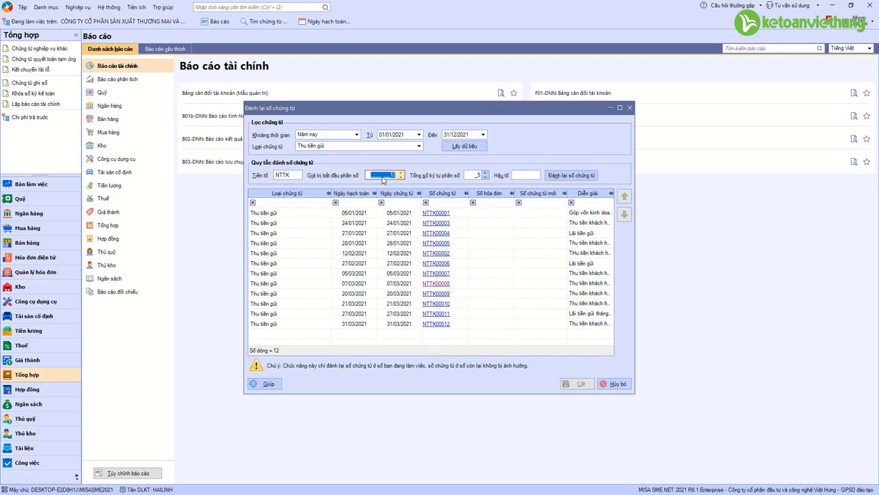
text(1)
double_click(479, 177)
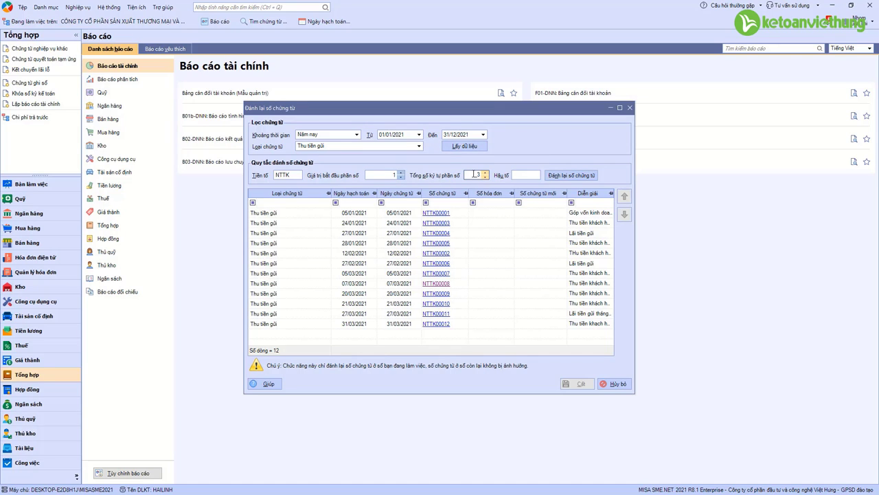
click(571, 175)
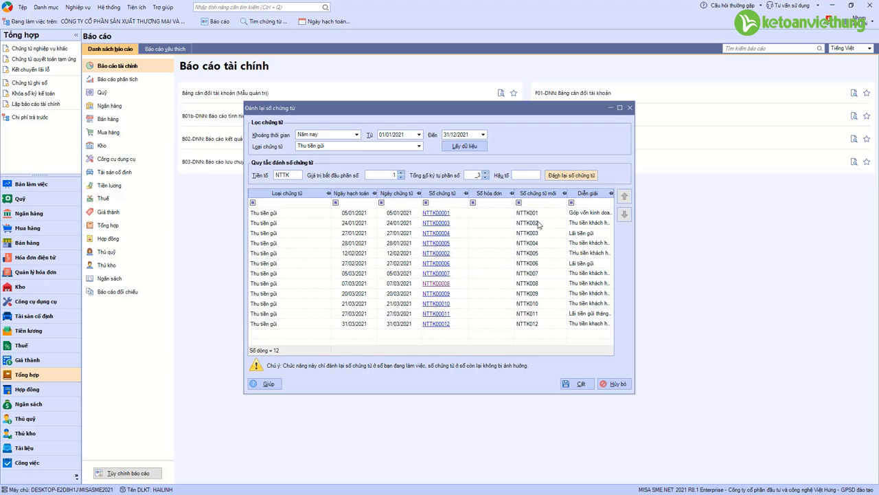
click(576, 384)
click(479, 287)
Step: Renumber the Ủy nhiệm chi vouchers from 1 with a 4-character number part and save them
click(337, 145)
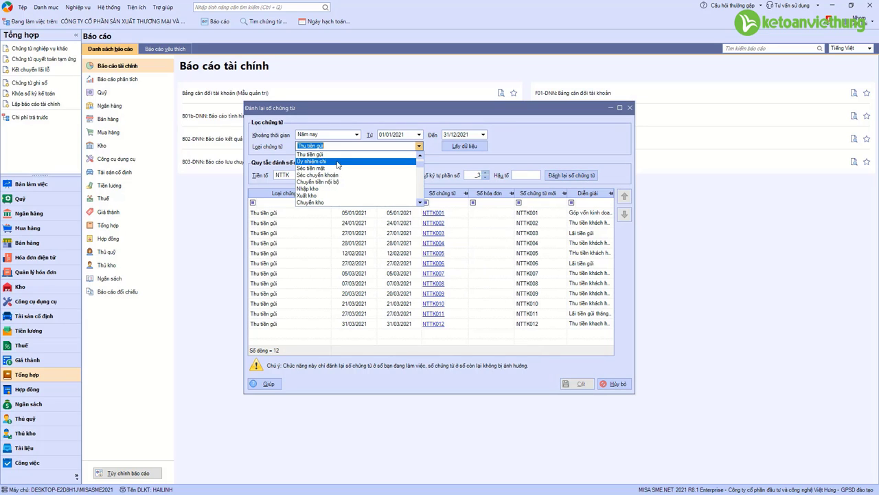
click(337, 163)
click(465, 145)
double_click(383, 175)
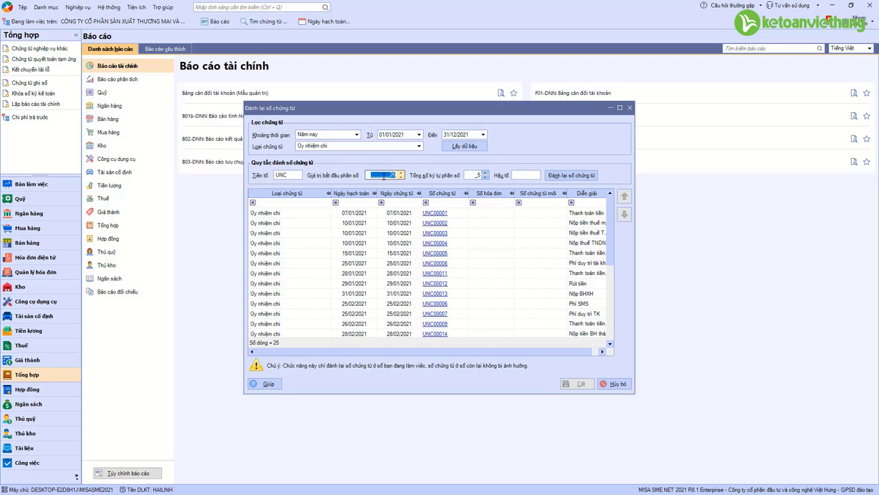
text(1)
double_click(480, 175)
text(4)
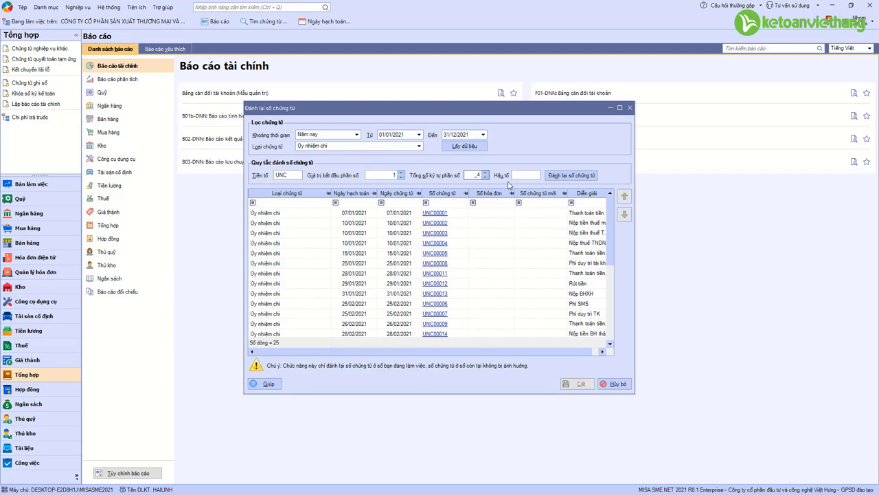
click(571, 175)
click(576, 384)
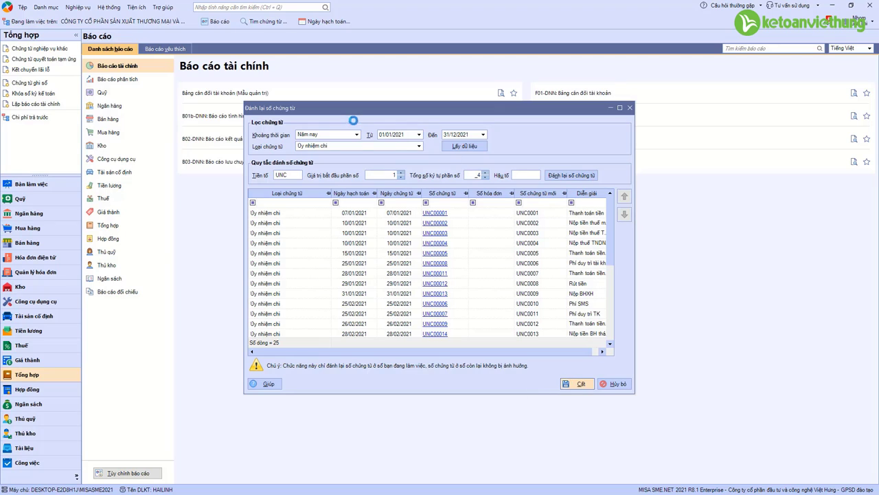
Step: Renumber the Chuyển tiền nội bộ vouchers from 1 with a 3-character number part and save them
click(418, 146)
click(347, 175)
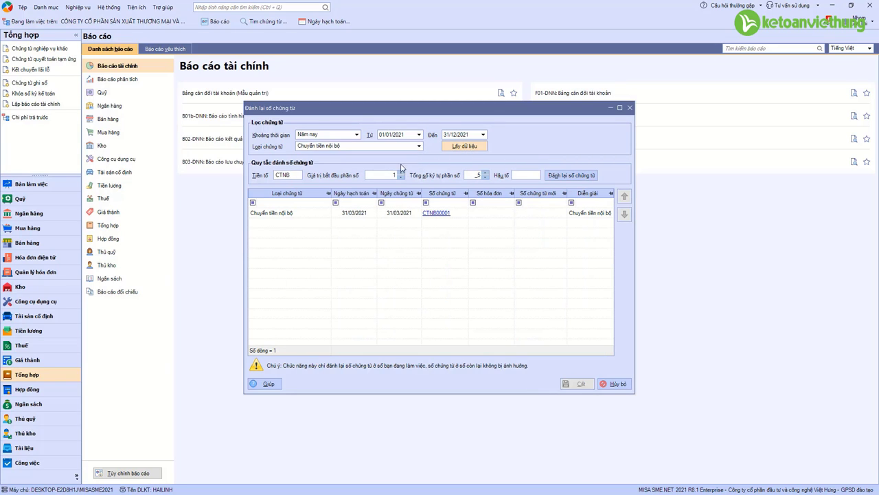
click(388, 178)
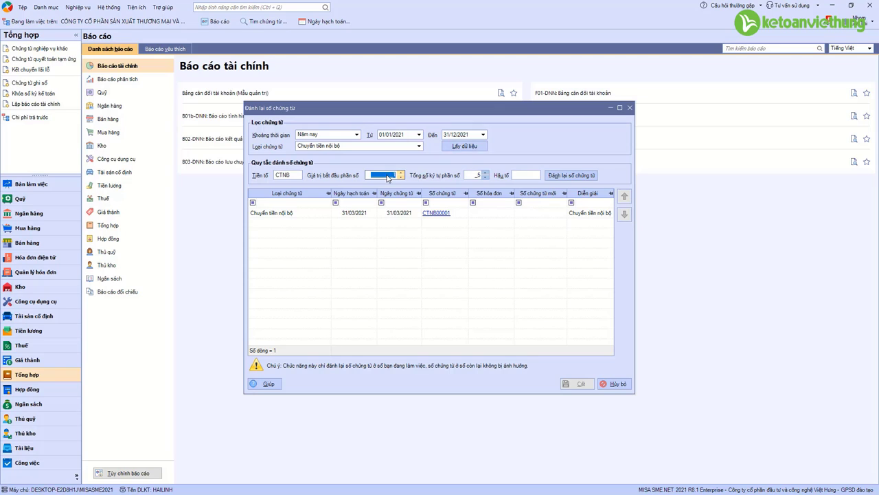
click(471, 177)
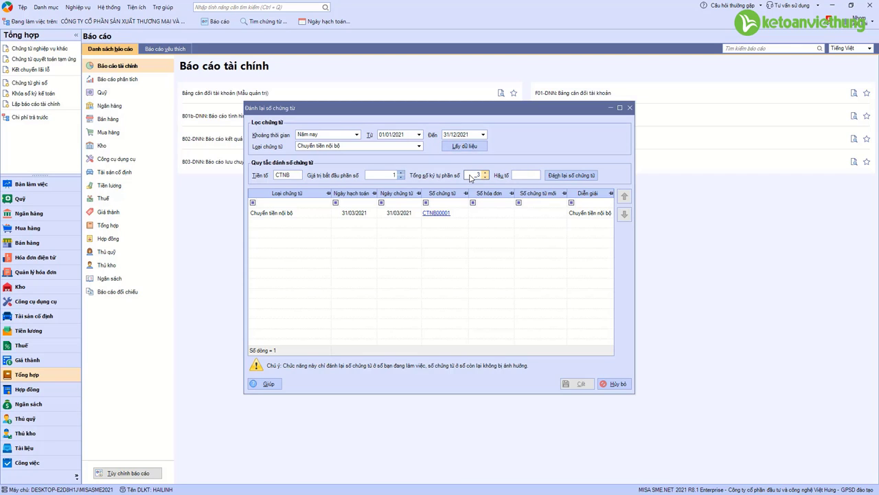
text(3)
click(572, 175)
click(480, 284)
Step: Renumber the Nhập kho vouchers from 1 with a 5-character number part and save them
click(399, 146)
click(399, 163)
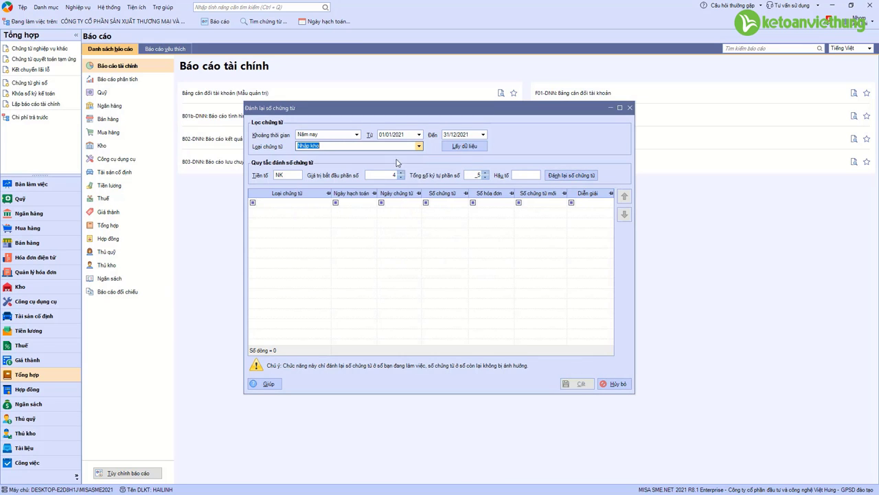
click(464, 146)
click(396, 176)
text(1)
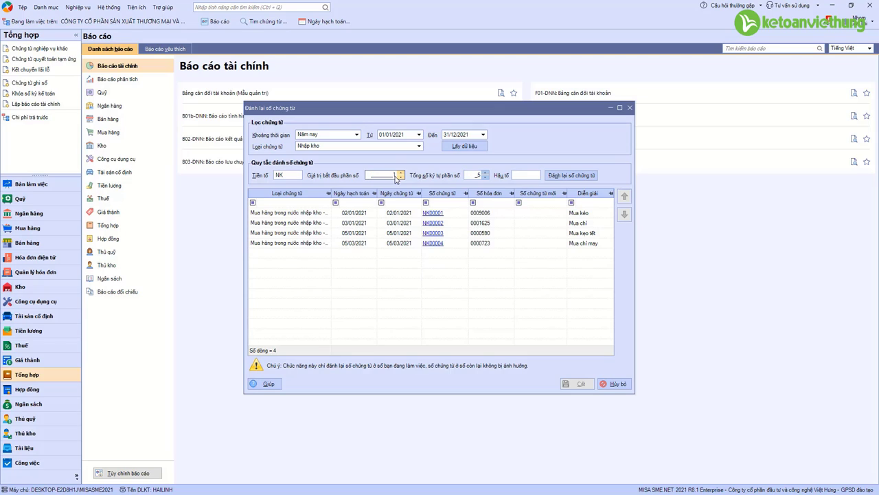
click(476, 176)
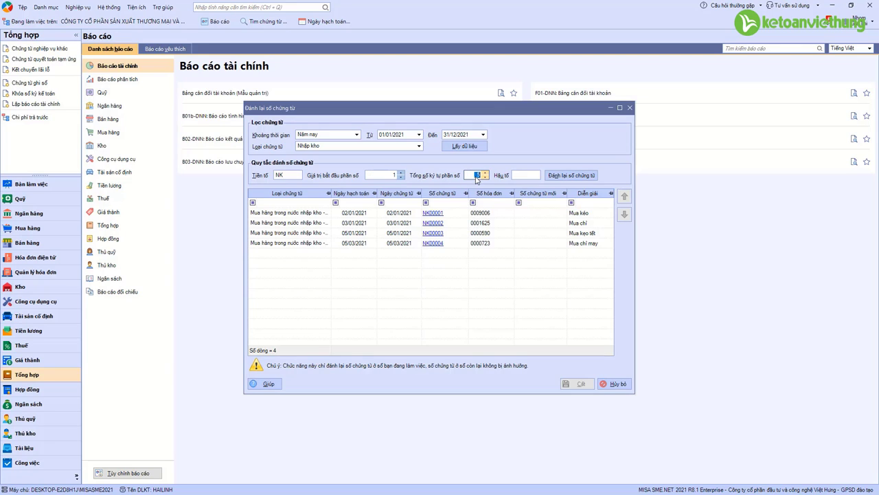
click(571, 175)
click(576, 383)
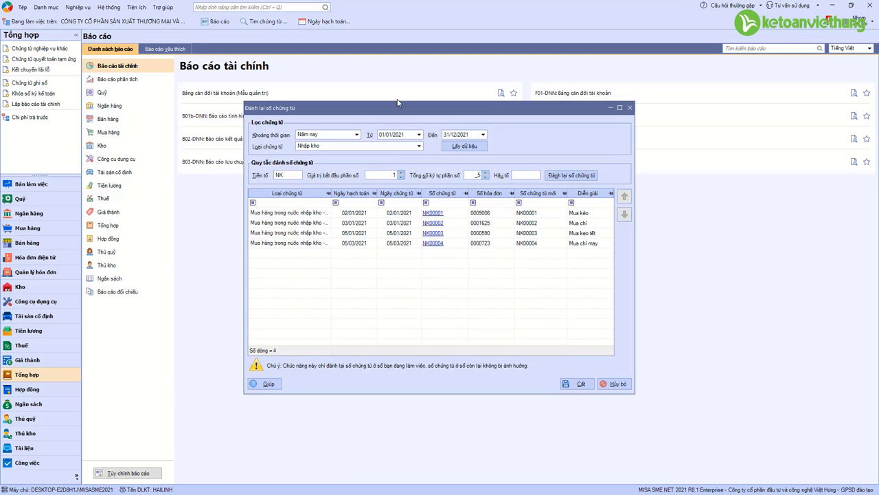
click(481, 286)
Step: Load the Xuất kho vouchers, then renumber them from 1 and save the new numbers
click(419, 145)
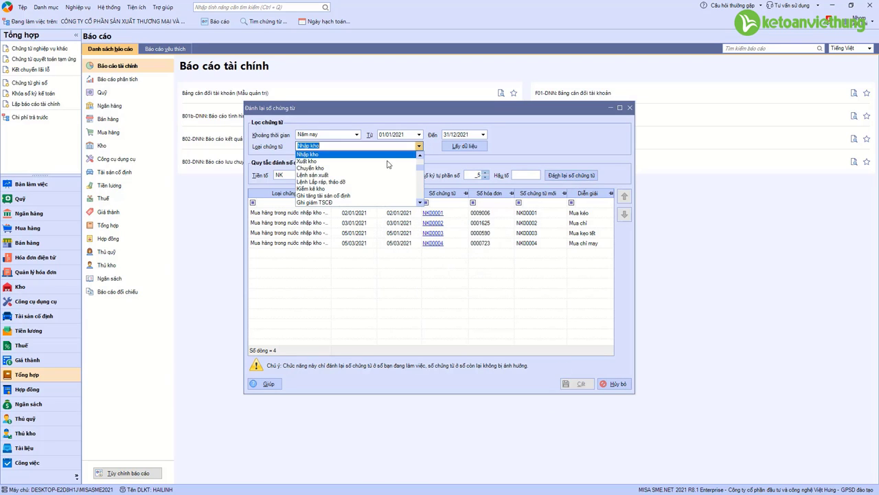
click(331, 162)
click(464, 145)
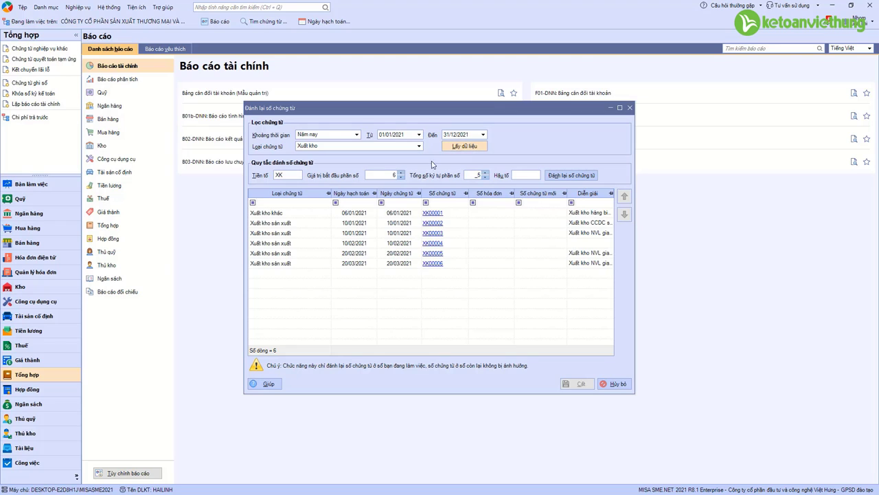
click(393, 176)
text(1)
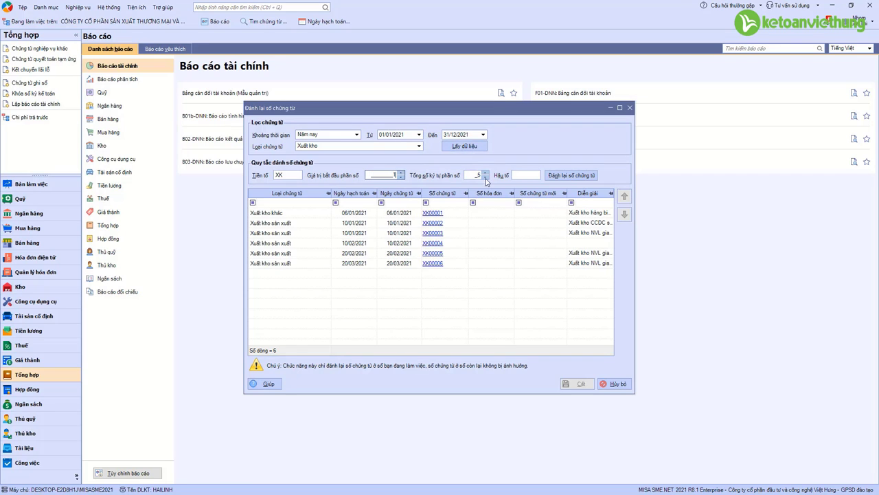
click(571, 175)
click(573, 384)
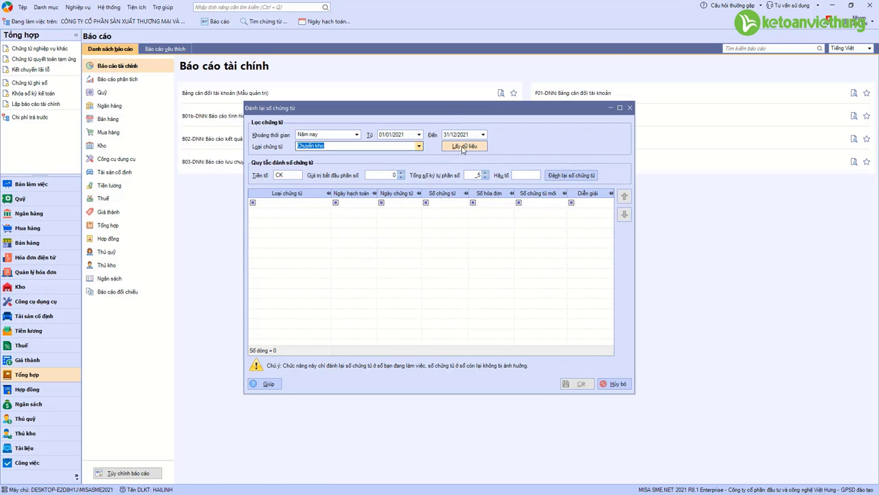
Step: Load the Lệnh sản xuất vouchers and set their numbering to start at 1 with a 4-character number part
click(419, 145)
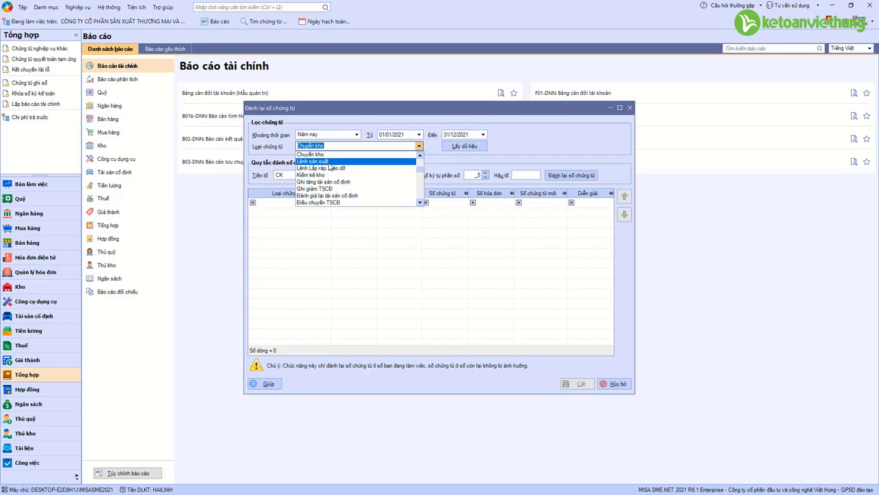
click(328, 161)
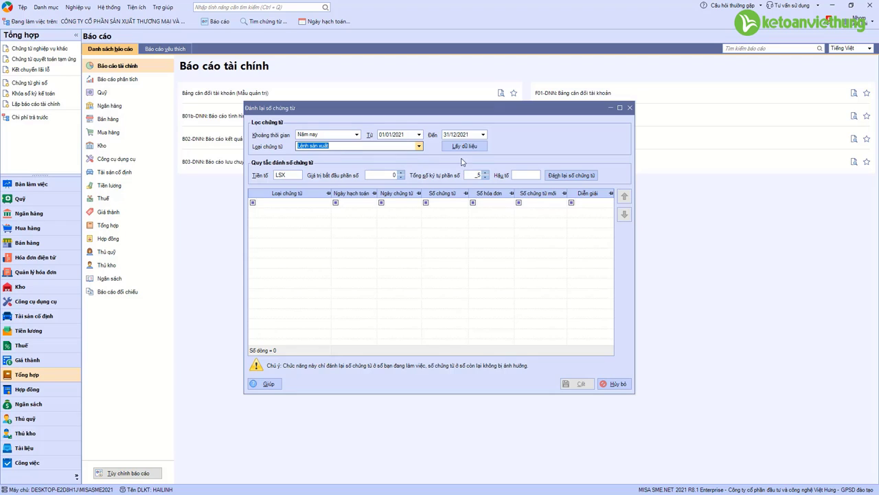
click(464, 146)
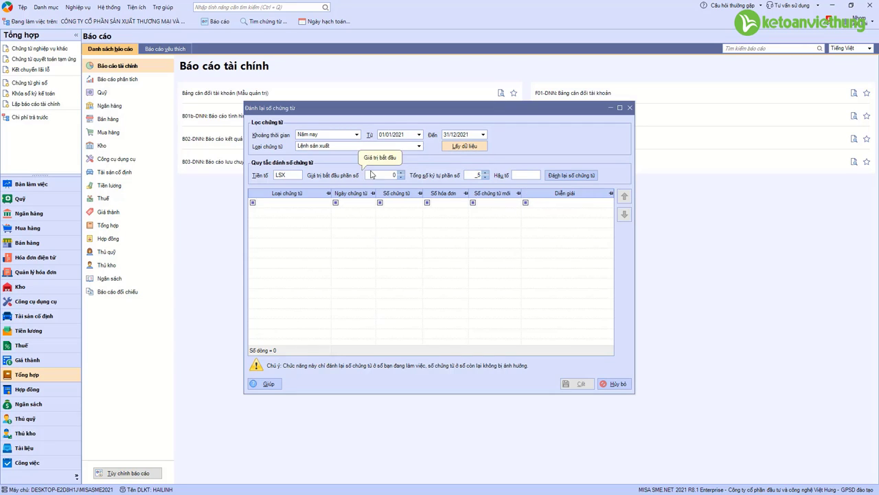
click(387, 176)
text(1)
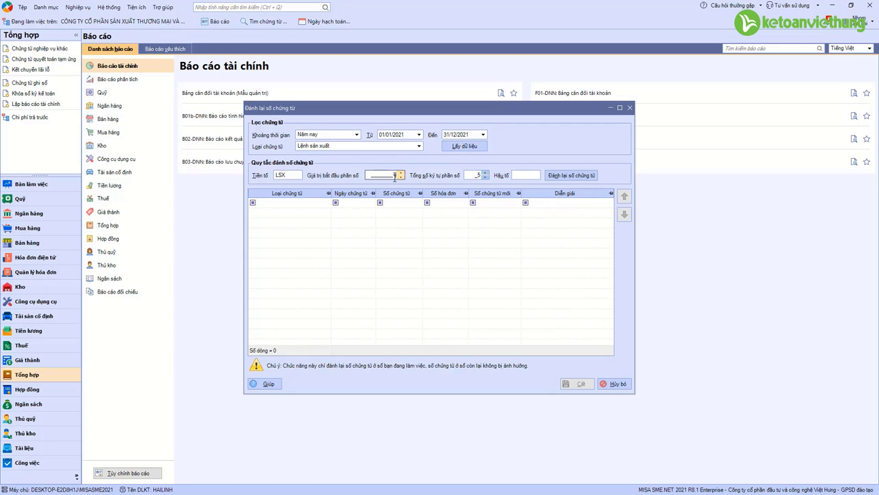
click(477, 176)
text(4)
Step: Renumber the Ghi tăng tài sản cố định vouchers from 1 with a 3-character number part and save them
click(419, 146)
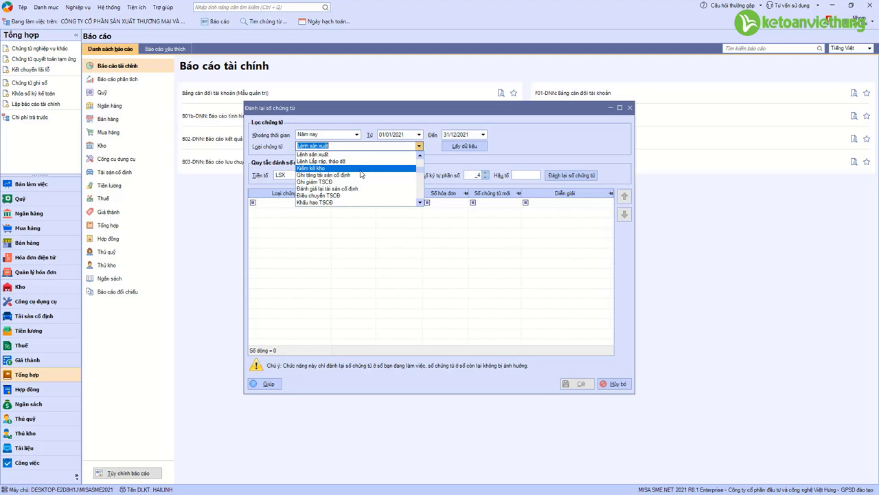
click(350, 175)
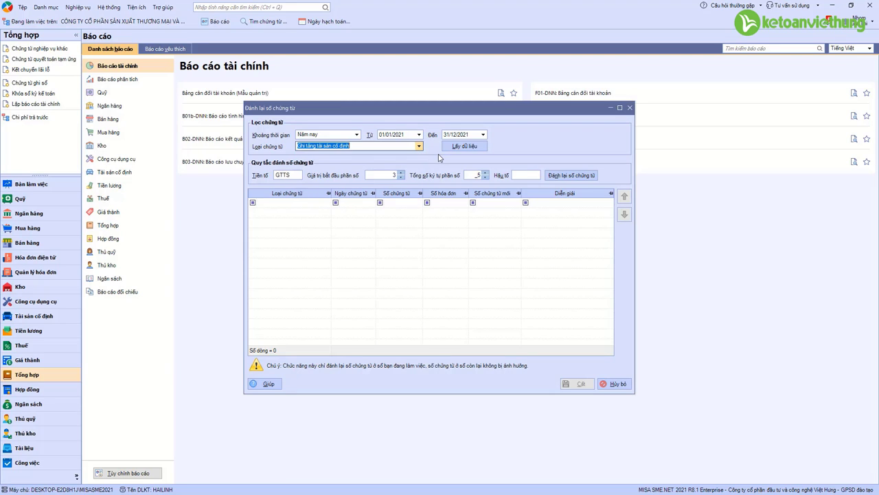
click(464, 146)
click(378, 175)
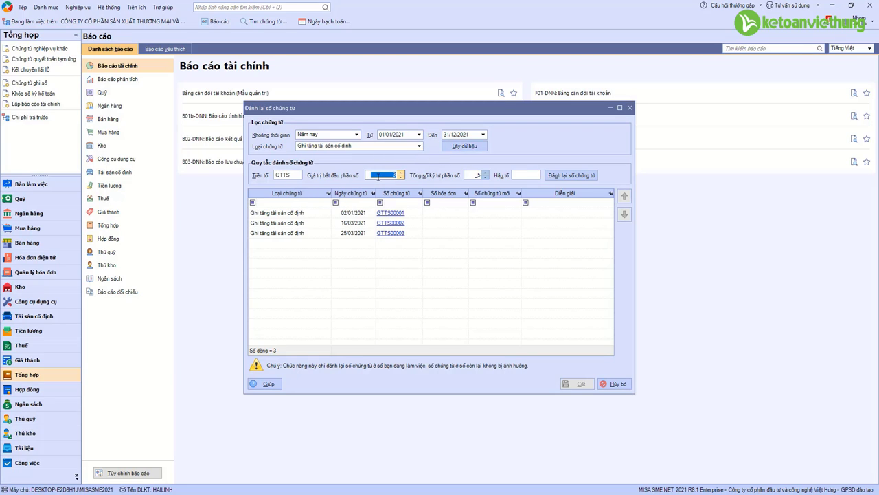
text(1)
click(473, 177)
click(571, 175)
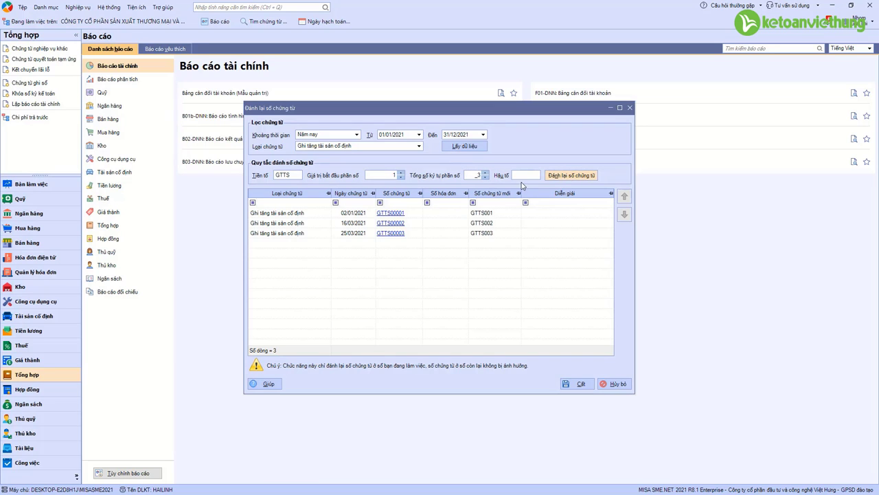
click(577, 384)
click(476, 287)
Step: Renumber the Ghi giảm TSCĐ vouchers from 1 with a 3-character number part and save them
click(419, 146)
click(357, 159)
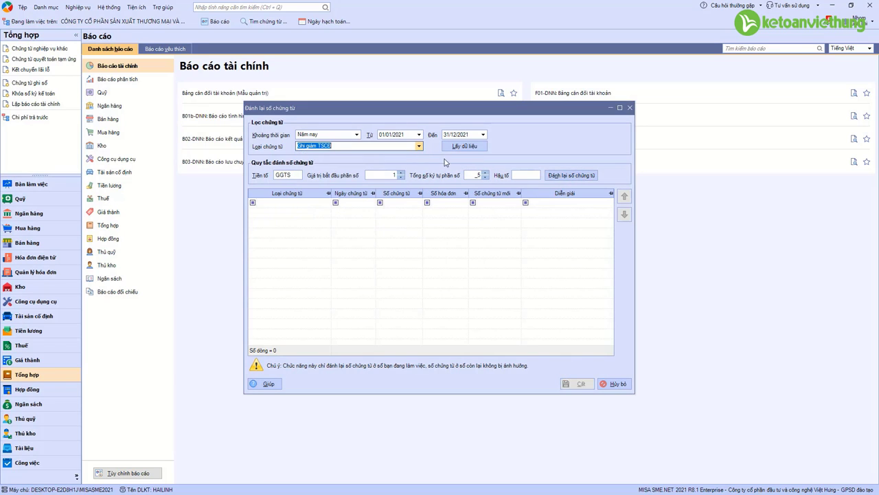
click(464, 145)
click(475, 176)
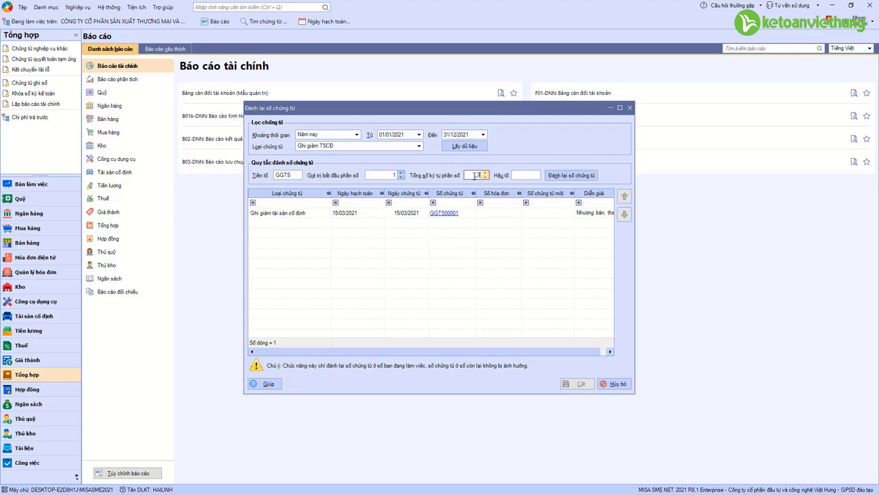
click(571, 175)
click(577, 383)
Step: Load the Khấu hao TSCĐ vouchers for the year, renumber them from 1 and save the result
click(418, 146)
click(356, 176)
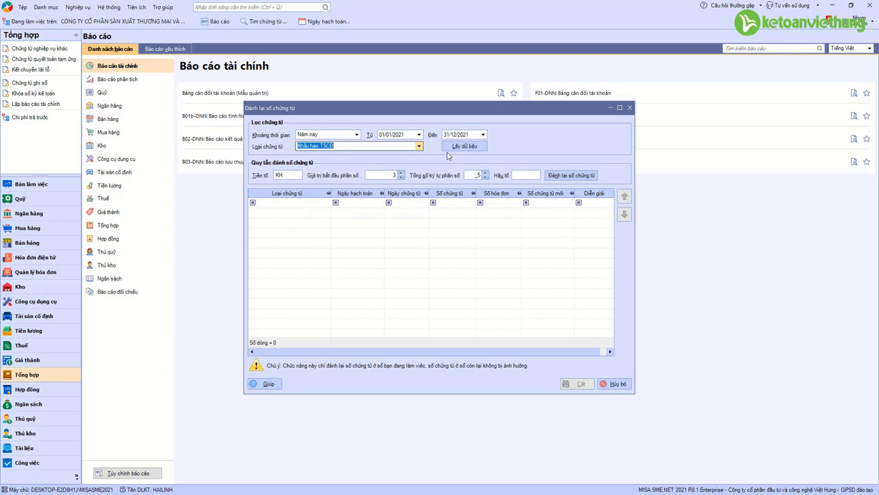
click(464, 146)
click(373, 176)
text(1)
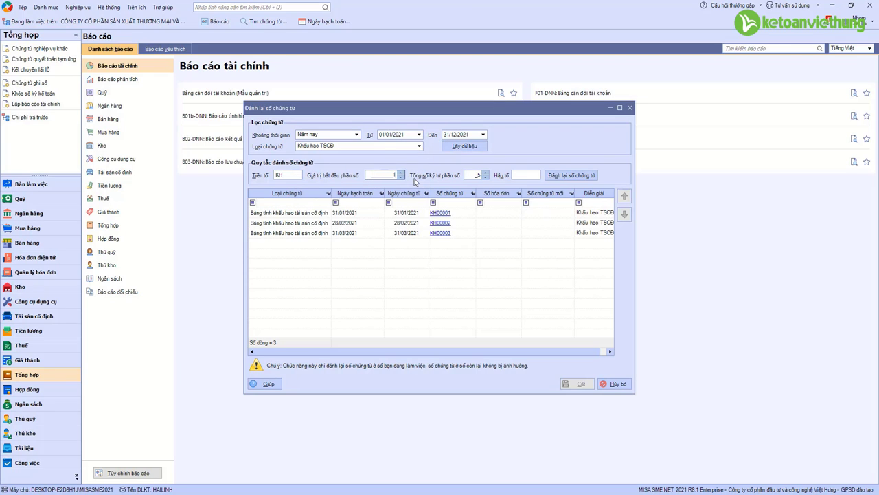
click(570, 176)
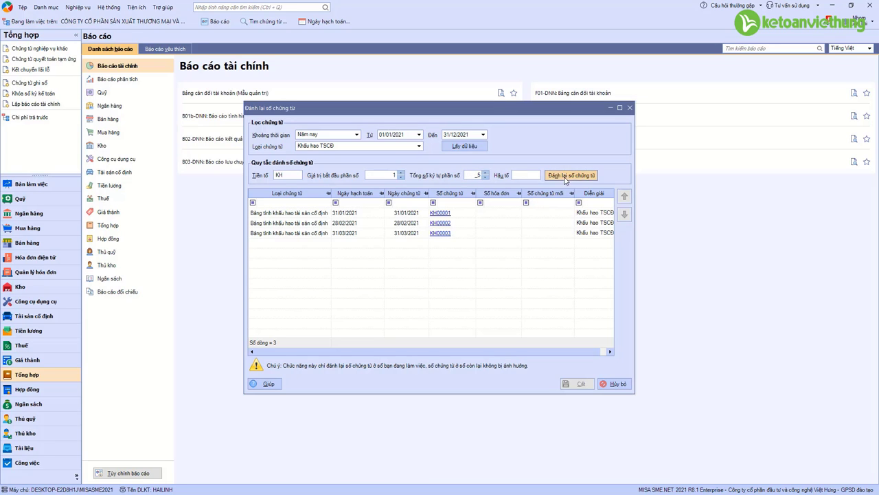
click(577, 384)
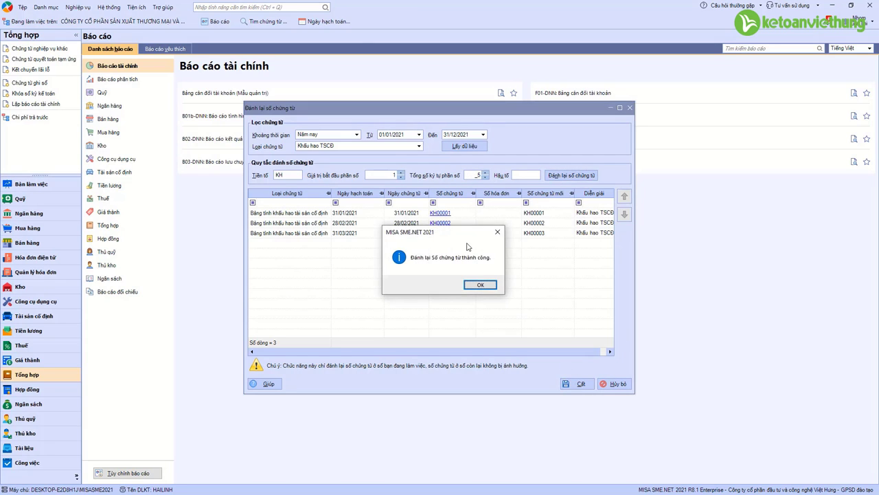
key(Return)
Step: Load the Mua hàng vouchers, renumber them from 1 and save the new numbers
click(419, 146)
click(426, 167)
click(464, 147)
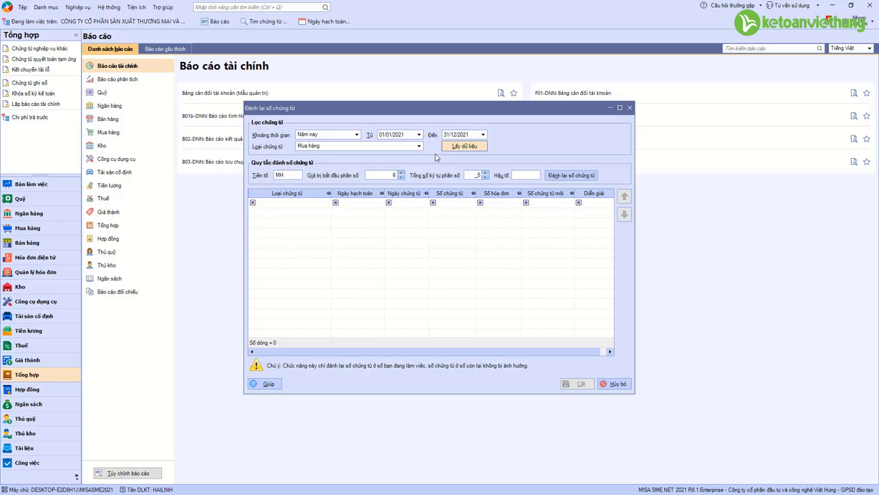
click(574, 175)
click(577, 383)
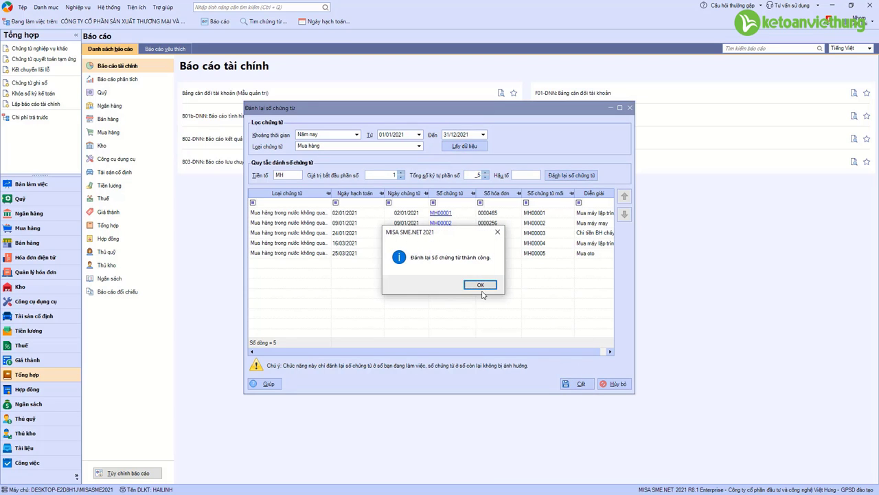
Step: Renumber the Mua dịch vụ vouchers from 1 with a 4-character number part and save the new numbers
click(480, 284)
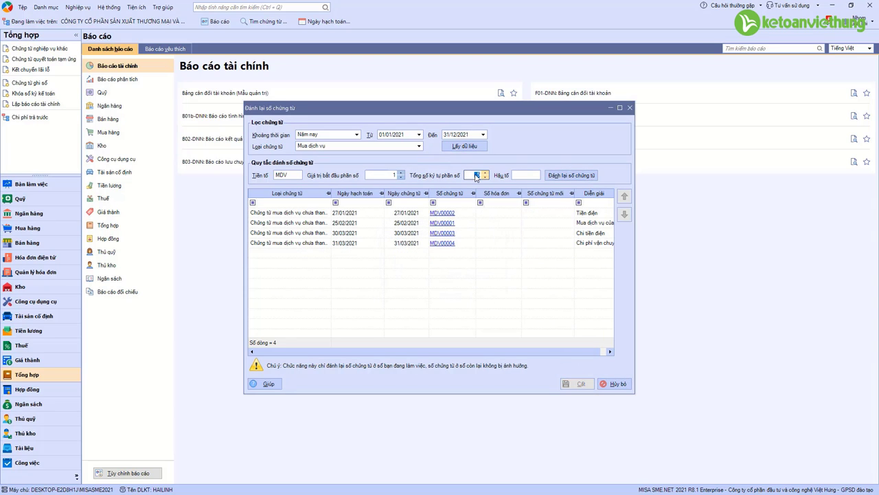
click(568, 175)
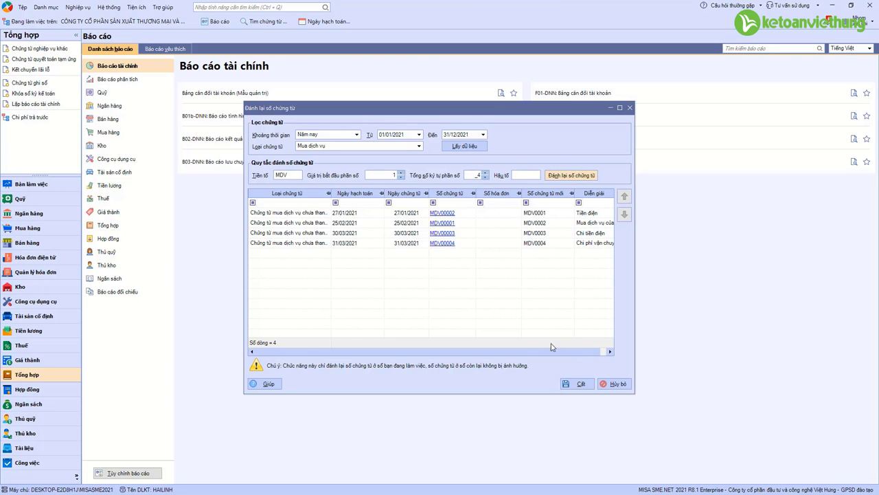
click(577, 384)
click(481, 284)
Step: Load the year's Chứng từ bán hàng vouchers and renumber them from 1 with a 5-character number part
click(418, 146)
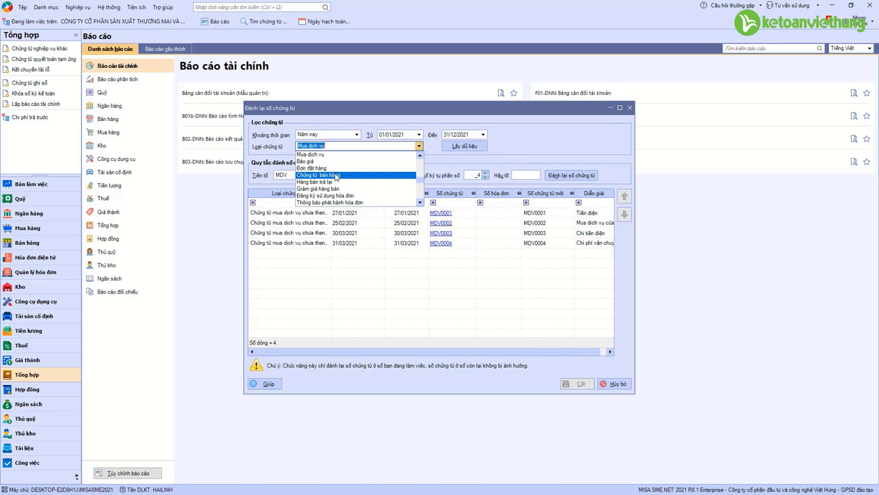
click(336, 175)
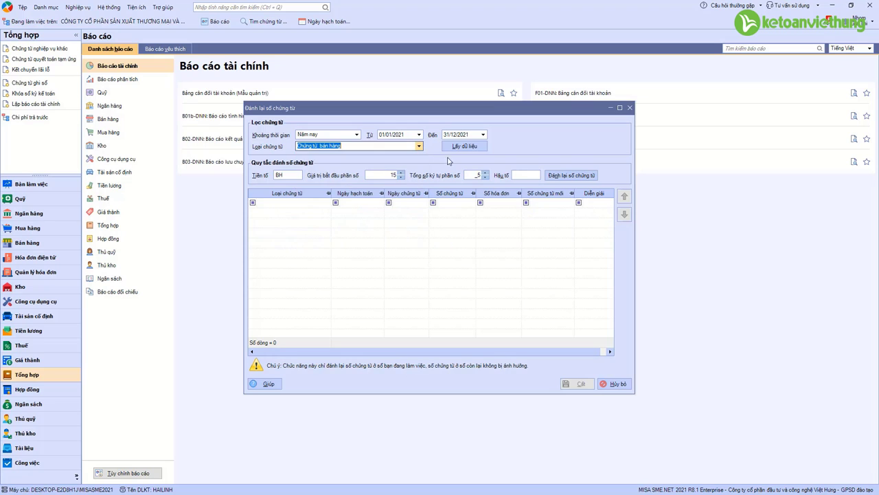
click(455, 147)
Step: Load the Chứng từ nghiệp vụ khác vouchers, renumber them from 1 with a 4-character number part and save them
click(418, 146)
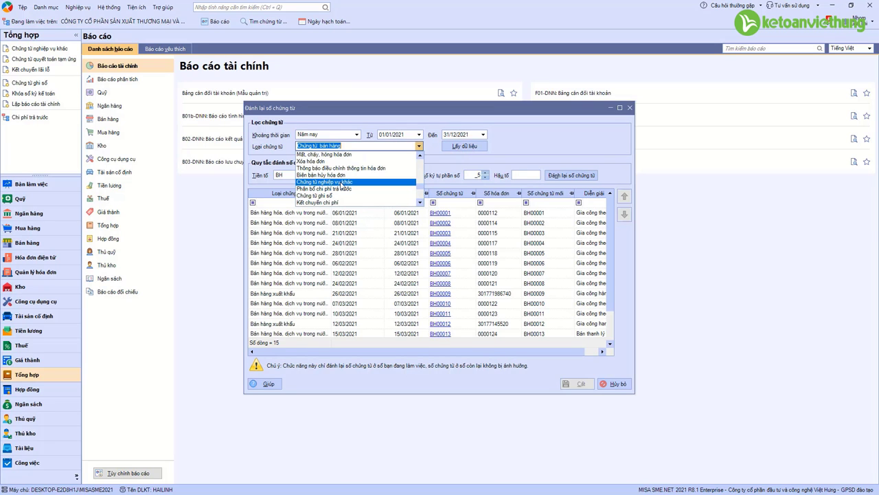
click(341, 182)
click(464, 146)
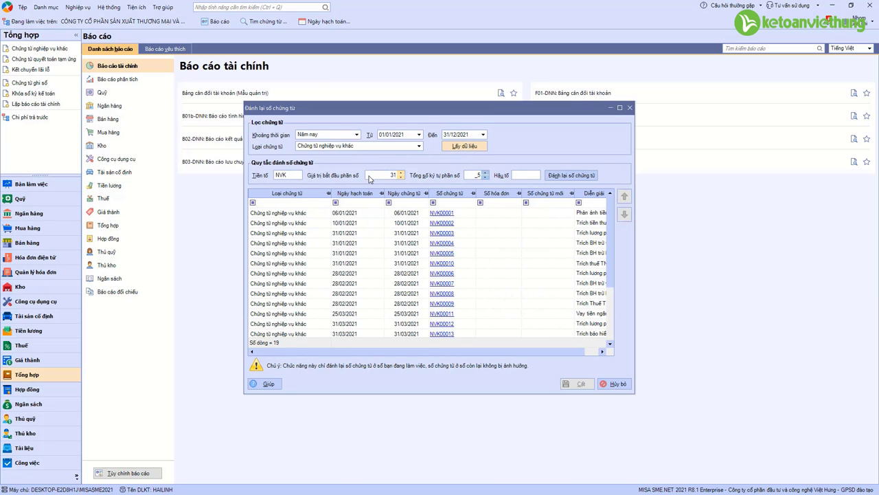
click(371, 176)
text(1)
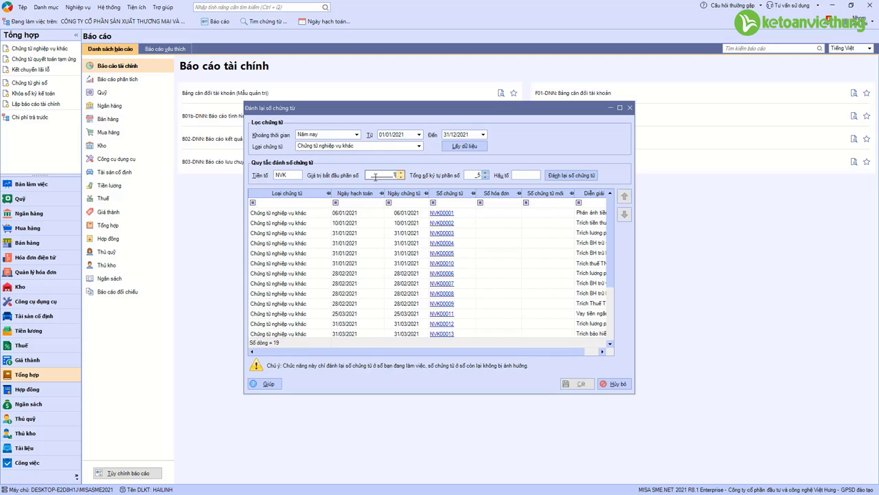
click(476, 176)
text(4)
click(570, 176)
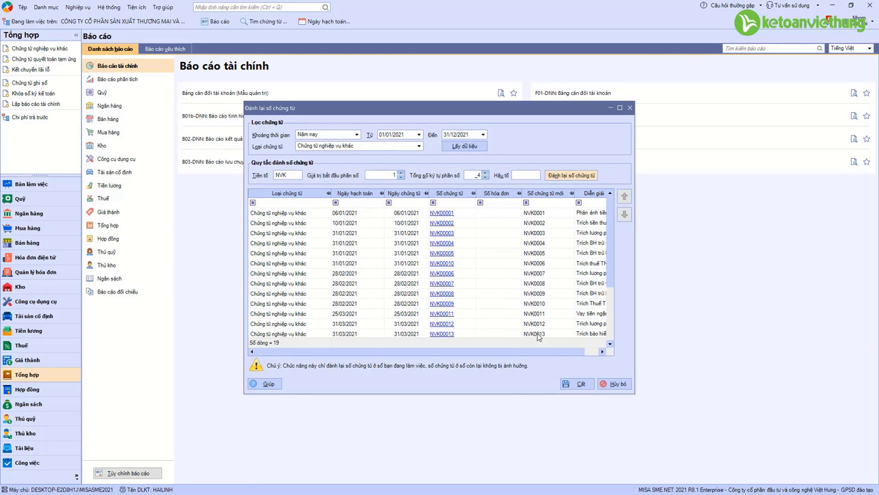
click(578, 383)
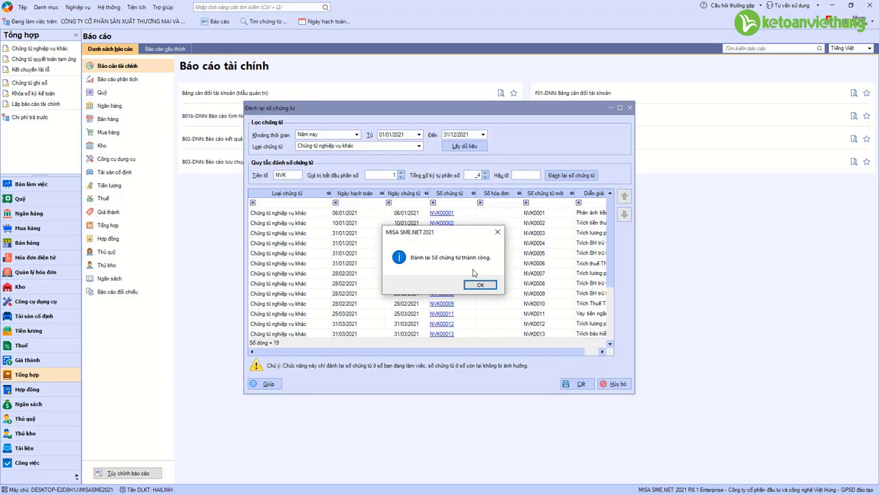
click(477, 285)
Step: Load the Ghi tăng CCDC vouchers, renumber them from 1 with a 3-character number part and save them
click(418, 146)
scroll(342, 197, down, 1)
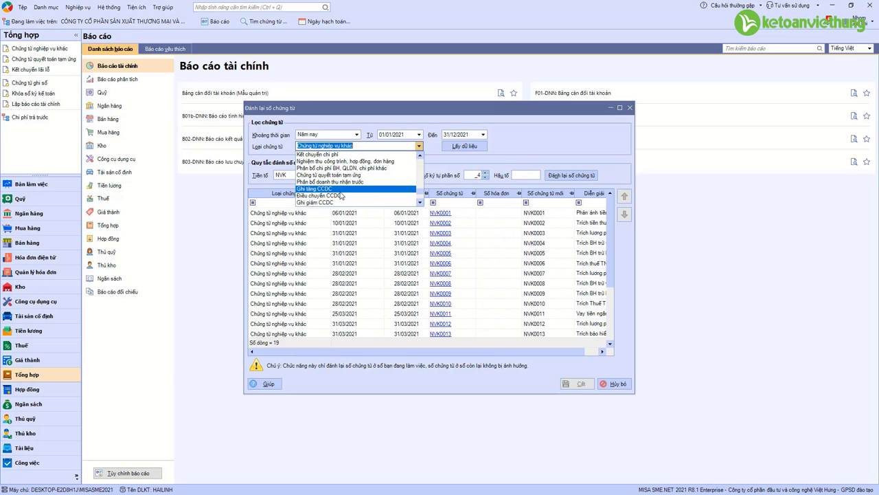
click(340, 190)
click(459, 146)
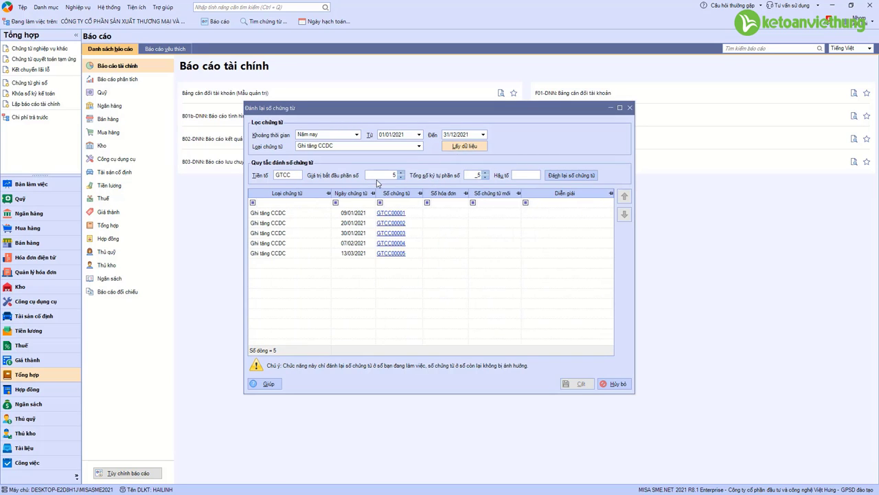
click(571, 175)
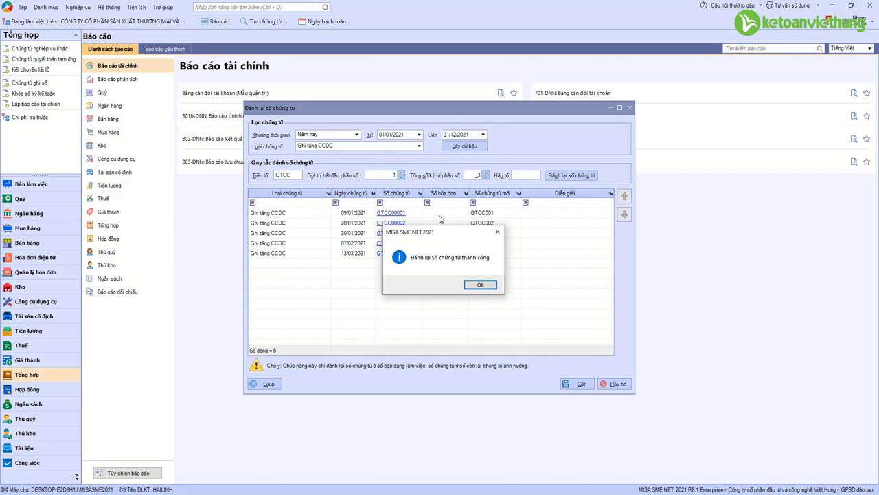
key(Return)
Step: Load the Phân bổ CCDC vouchers, renumber them from 1 with a 4-character number part and save them
click(418, 146)
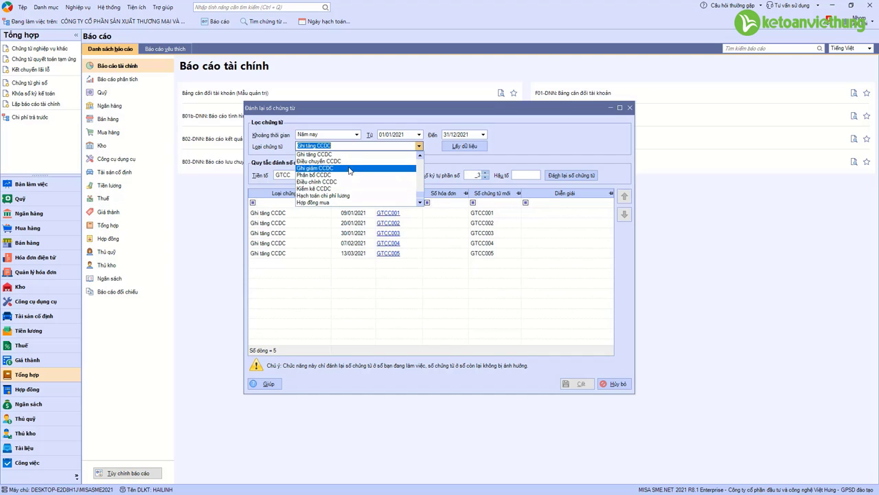
click(385, 180)
click(453, 147)
click(474, 176)
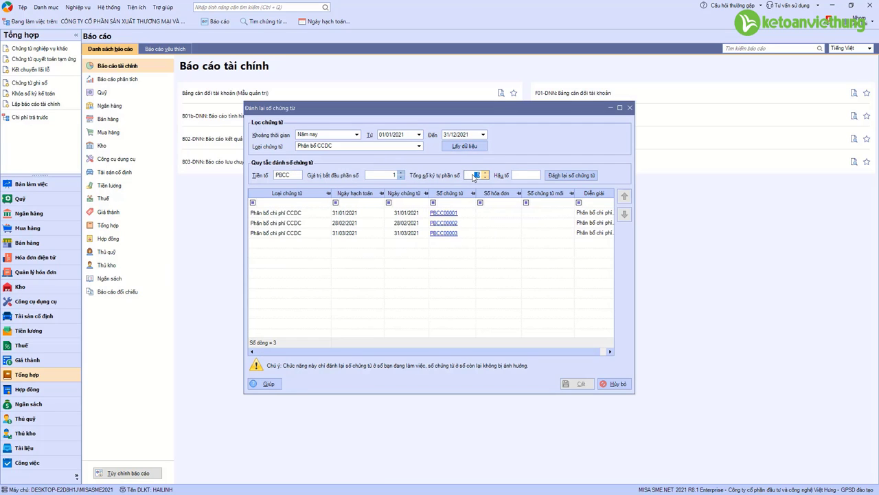
click(571, 176)
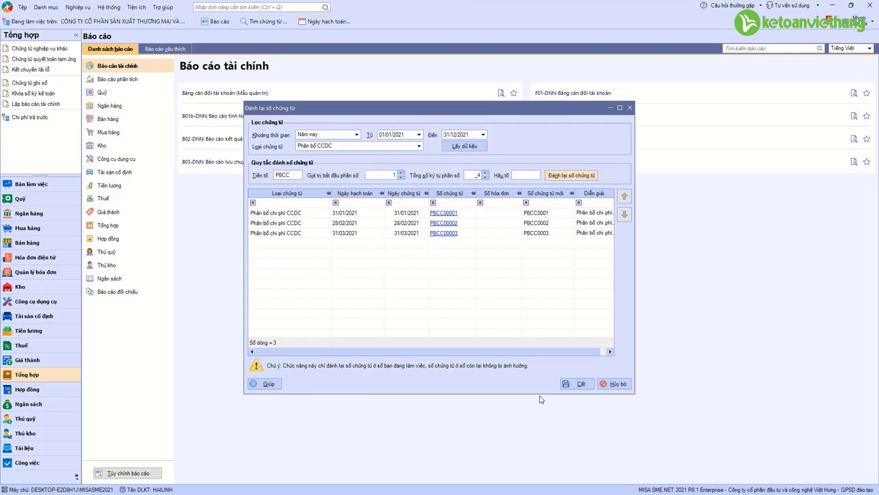
click(479, 284)
Step: Look through the remaining voucher types and close the voucher renumbering dialog
click(419, 146)
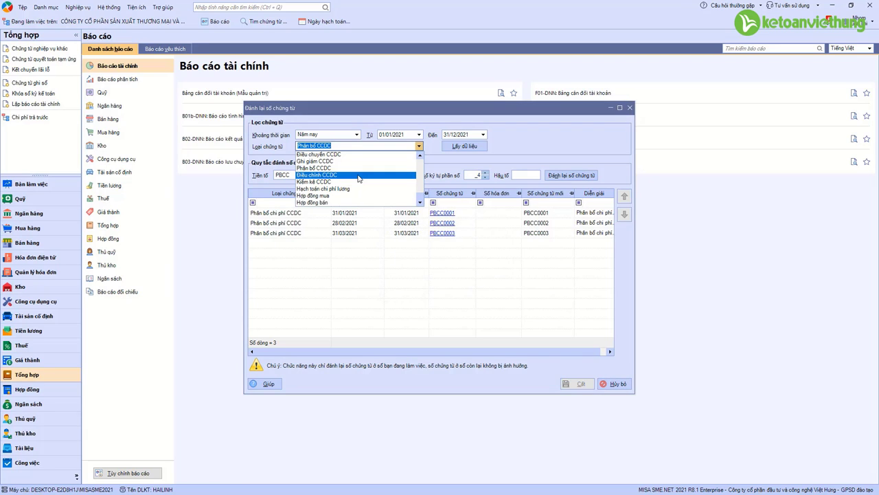
click(620, 388)
click(616, 382)
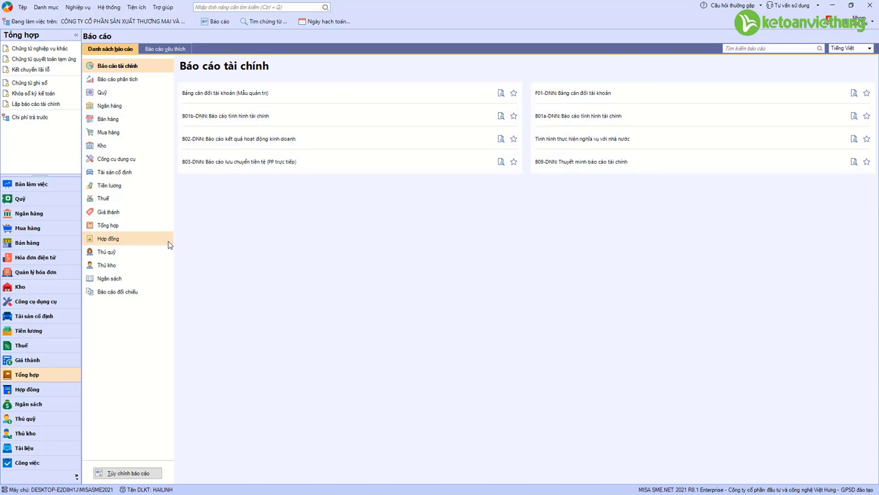
Step: Switch to the browser to read the course document's Sổ sách chứng từ section on required ledgers, and return to MISA SME.NET
key(alt+Tab)
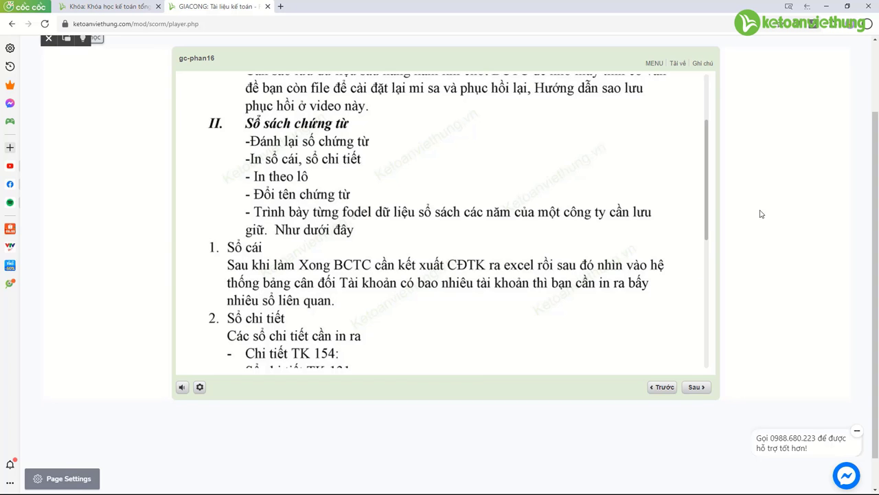
scroll(711, 228, down, 3)
key(alt+Tab)
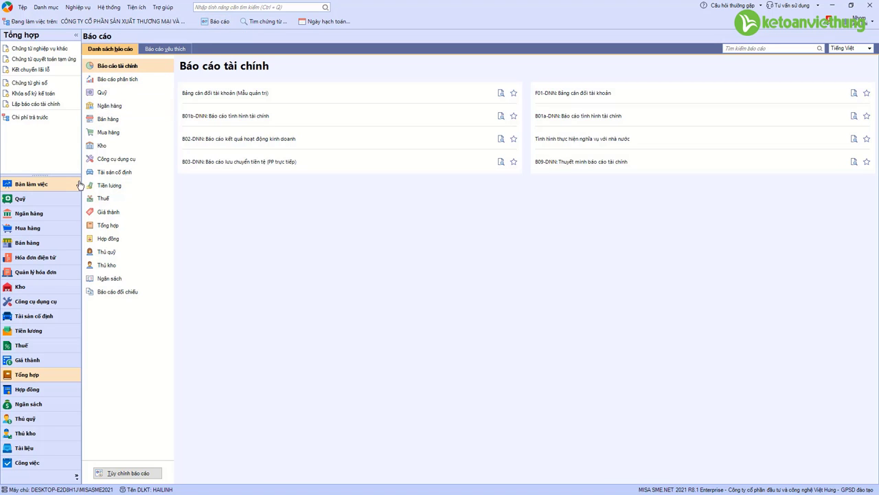
Step: Generate the Sổ chi tiết các tài khoản report from the Tổng hợp group for Năm nay with all accounts
click(108, 225)
click(204, 116)
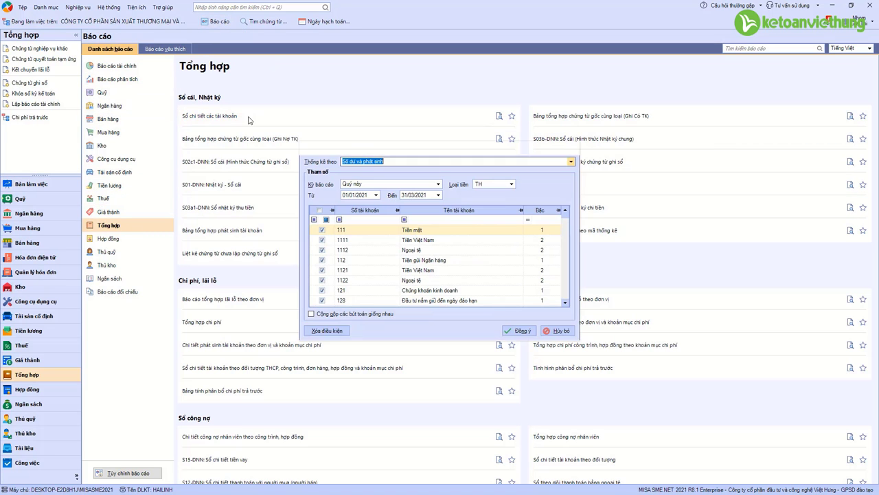
click(438, 183)
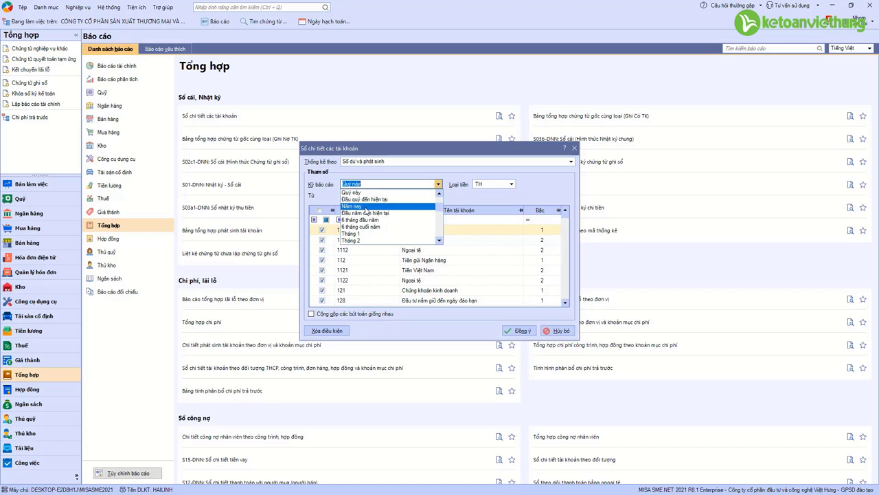
click(387, 206)
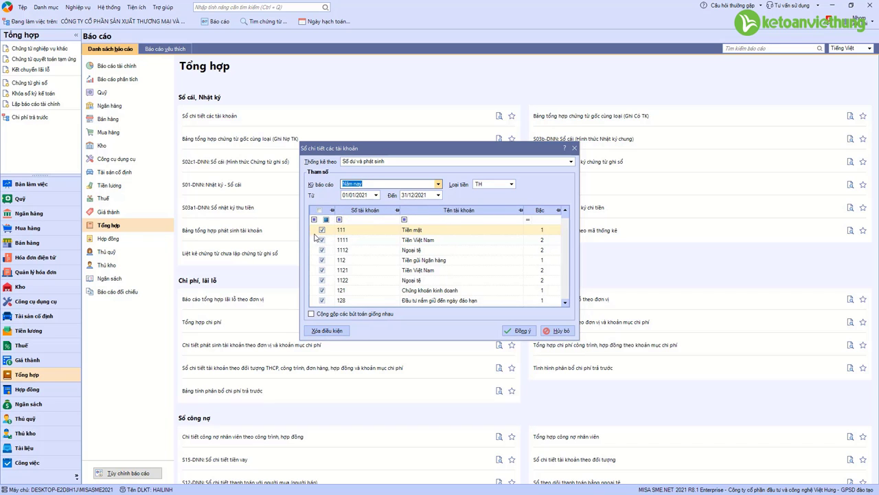
click(520, 331)
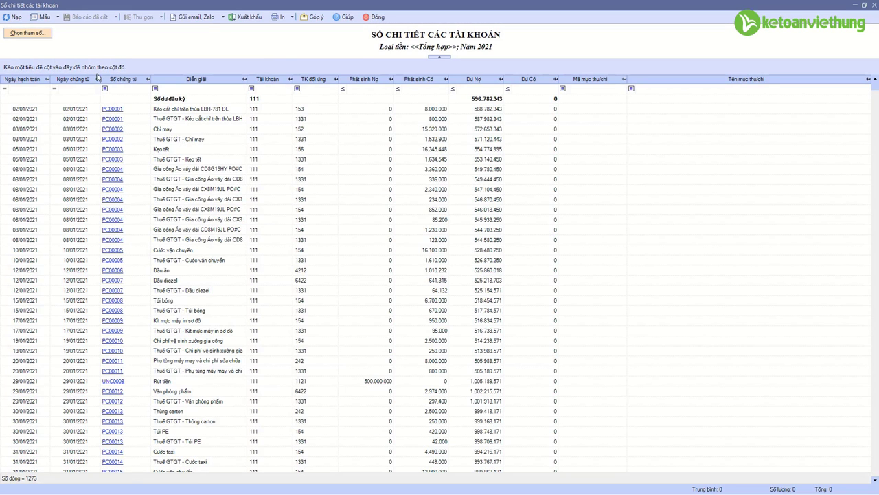
Step: Start exporting the account detail ledger to an xlsx file, cancel the save and close the report
click(245, 17)
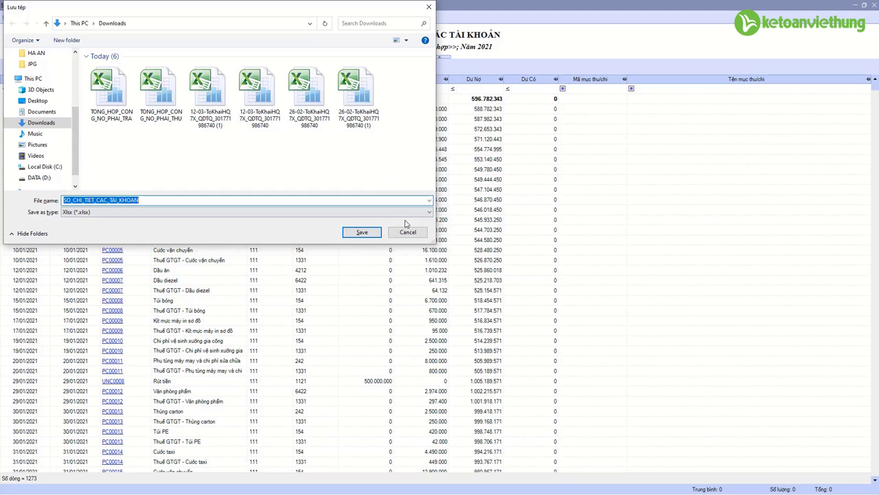
click(408, 232)
click(383, 18)
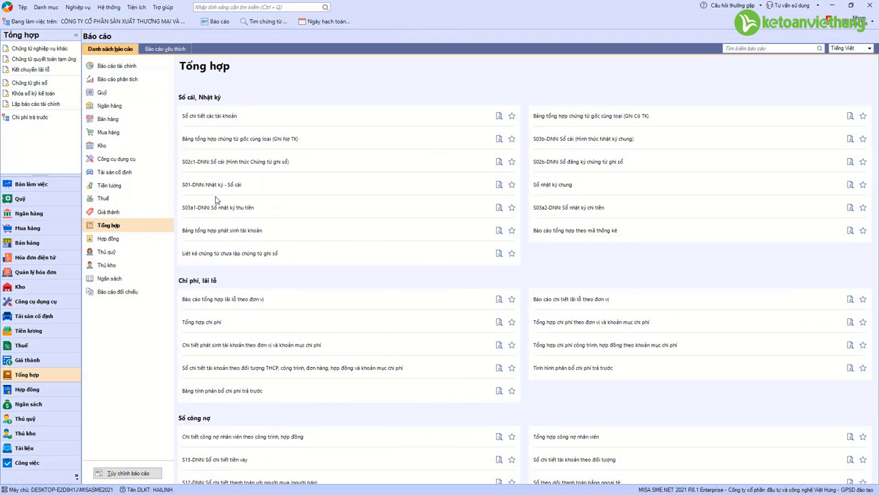
Step: Open the S03b-DNN: Sổ cái (Hình thức Nhật ký chung) parameters, set the period to Năm nay and select all accounts
click(559, 141)
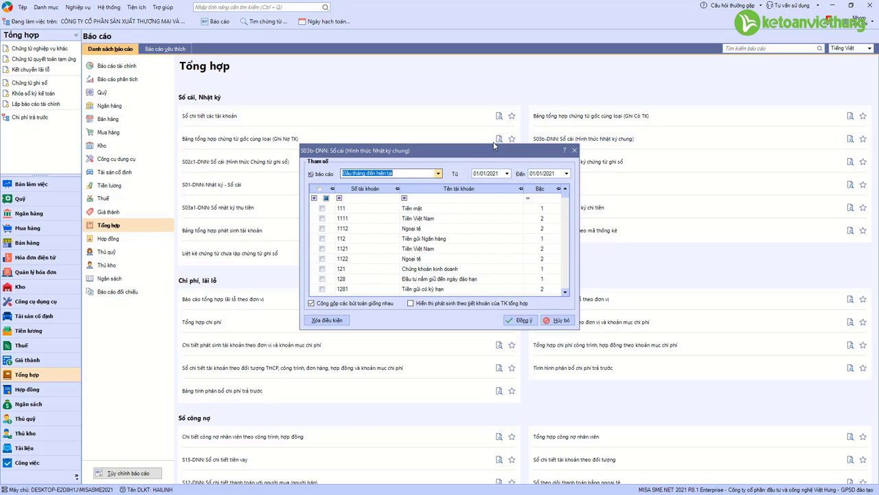
click(438, 173)
click(387, 207)
click(319, 189)
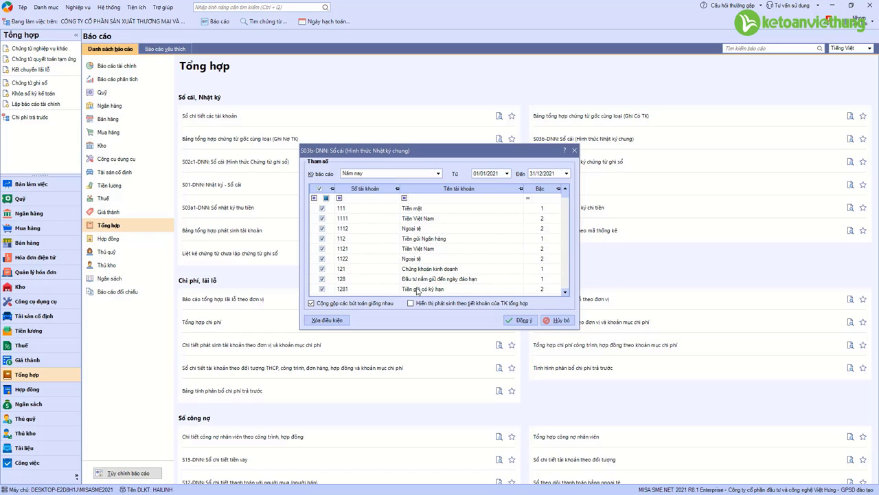
click(527, 325)
Step: Clear the account selection and tick accounts 111, 112, 128, 131, 133 and 136 individually
click(319, 189)
click(322, 208)
click(325, 239)
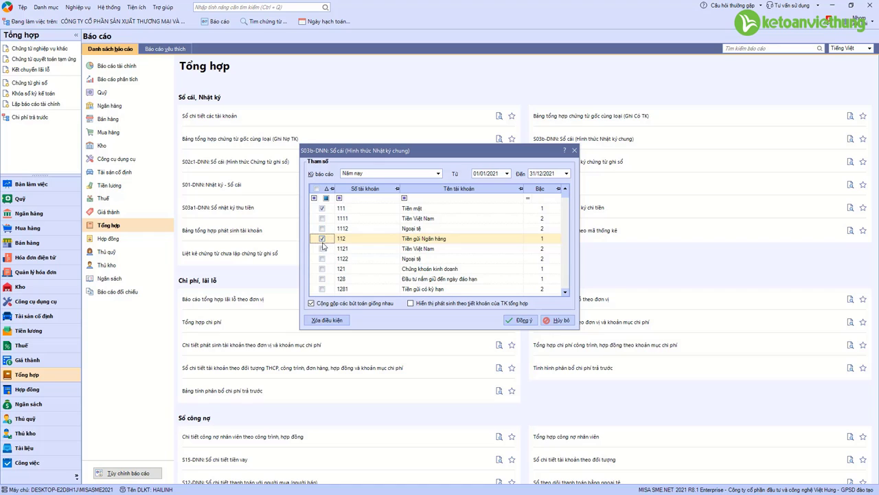
scroll(324, 240, down, 2)
click(323, 218)
click(322, 248)
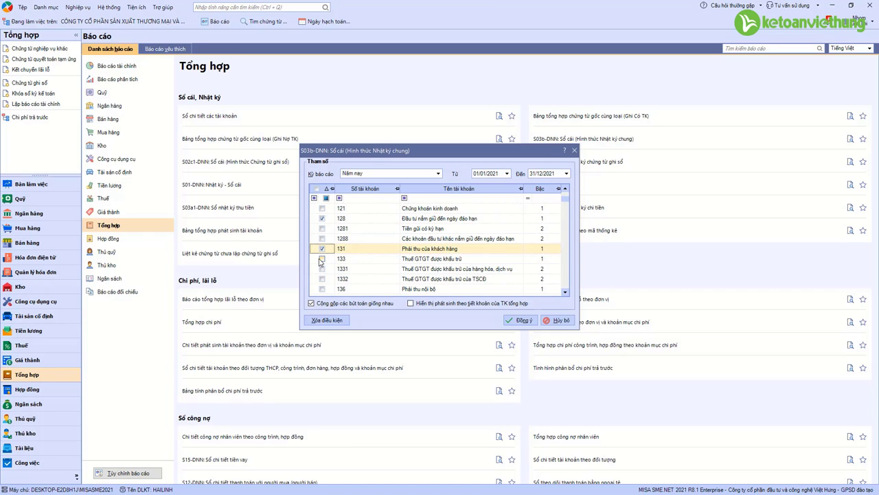
click(322, 259)
click(323, 290)
scroll(346, 258, down, 1)
scroll(345, 258, down, 1)
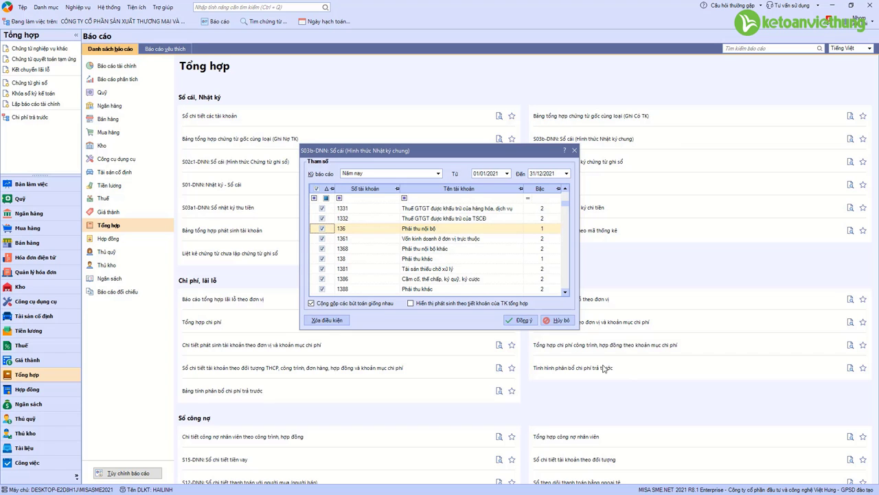
Step: Generate the Sổ cái report for all accounts, check its available export formats and close it
click(528, 321)
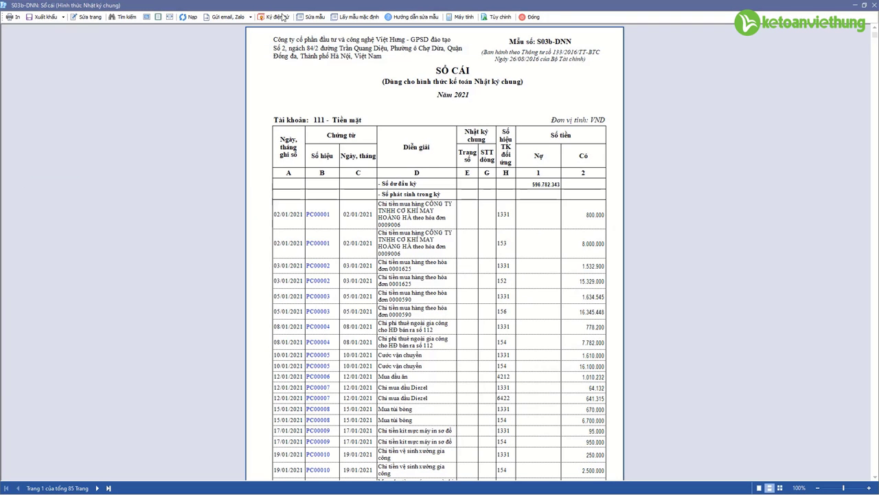
click(45, 16)
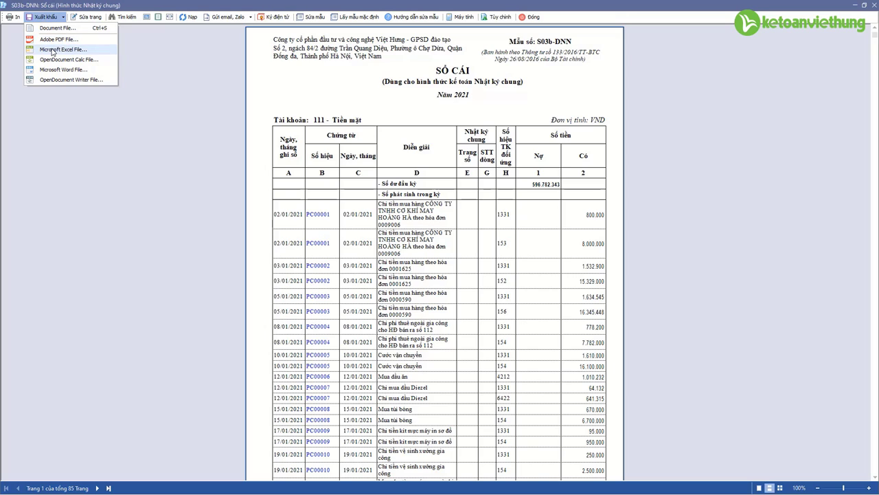
click(353, 27)
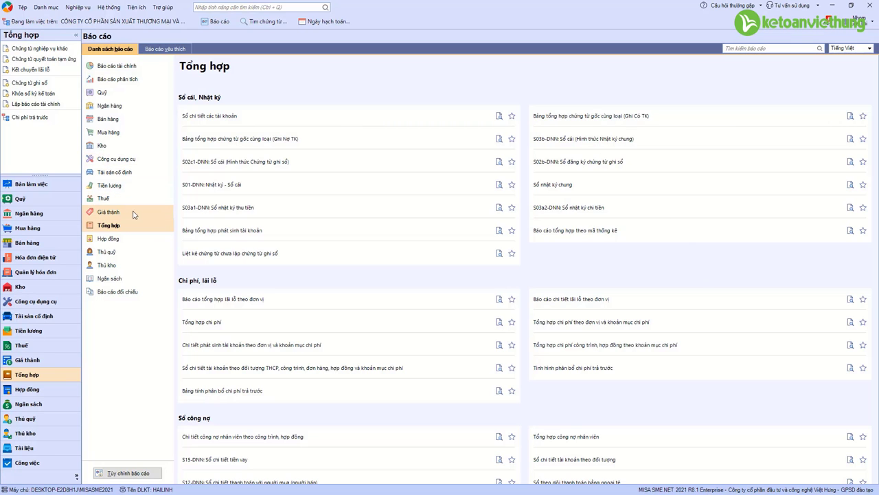
Step: Open the Tổng hợp chi phí sản xuất kinh doanh parameters under Giá thành, grouped by Công trình for Năm nay, with all công trình selected
click(109, 212)
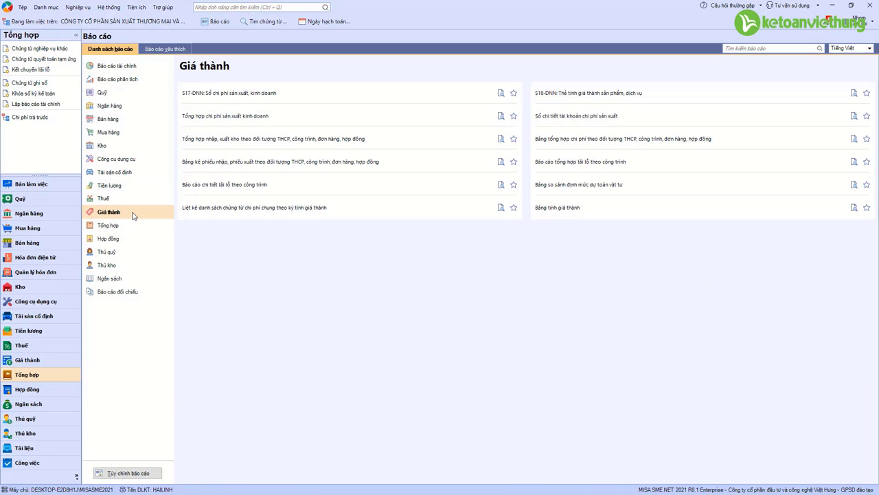
click(247, 117)
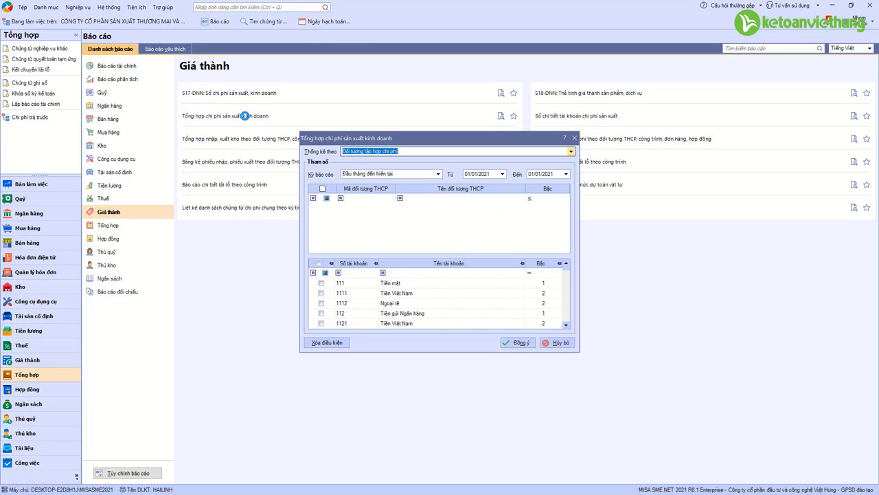
click(571, 151)
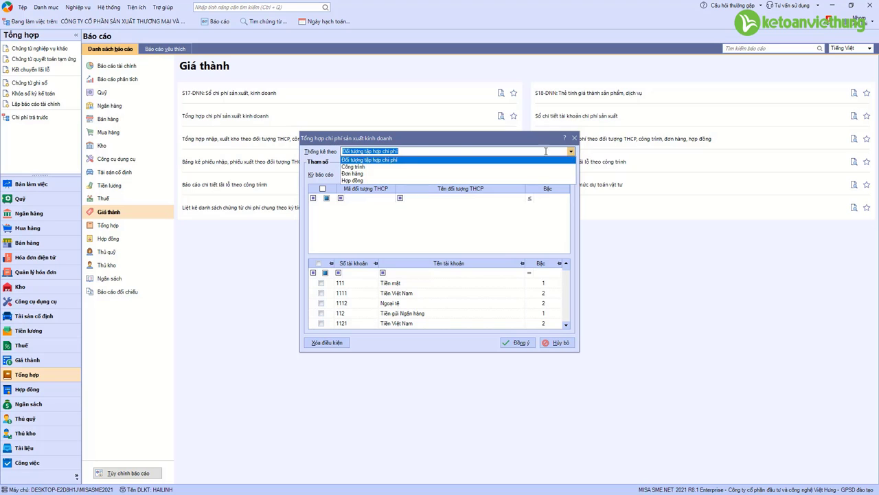
click(380, 165)
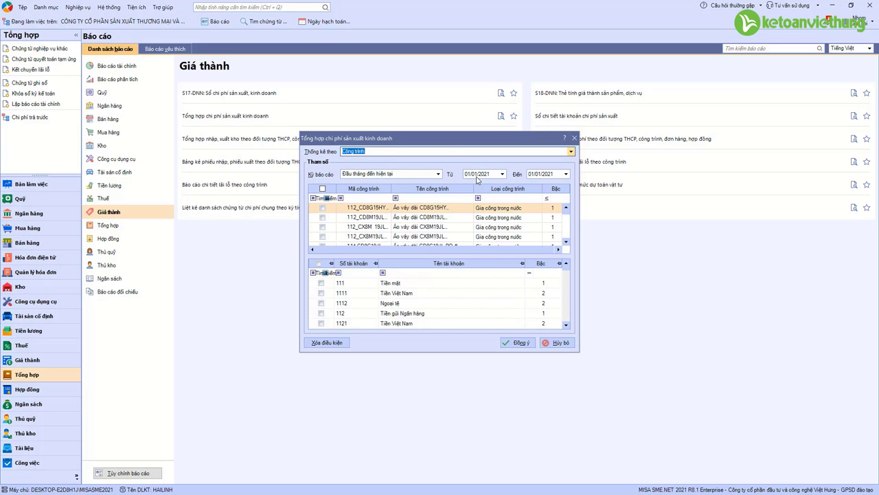
click(438, 174)
click(362, 204)
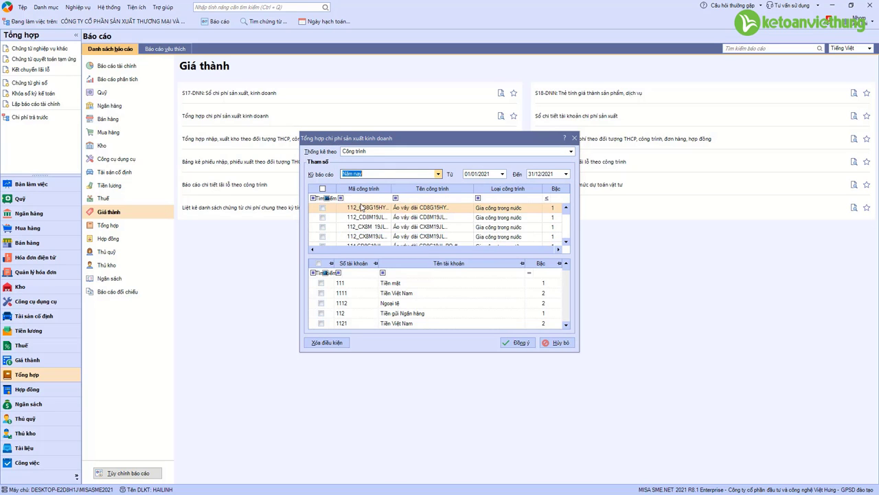
click(322, 189)
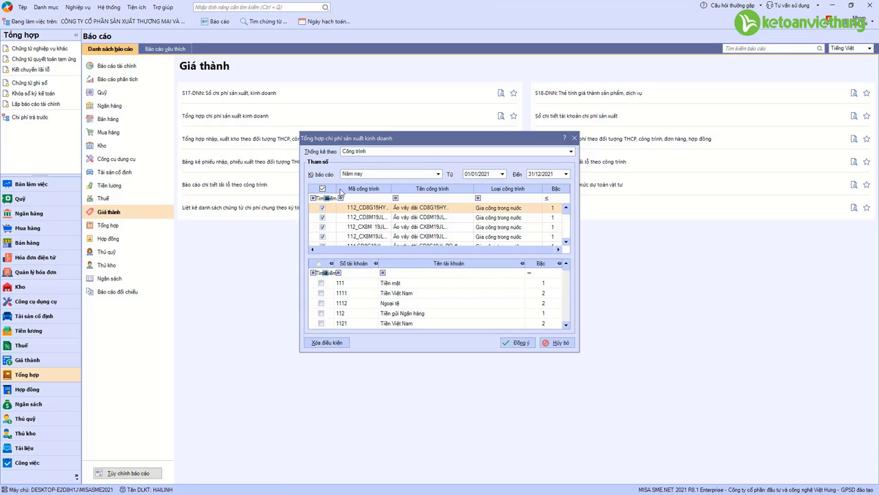
Step: Filter the account list to 154, select that account and generate the Tổng hợp chi phí sản xuất kinh doanh report
click(355, 272)
text(1564)
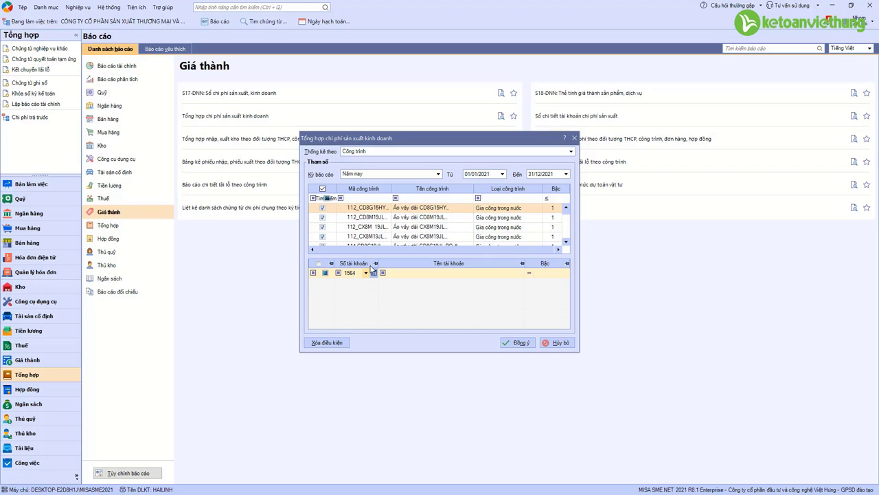
key(BackSpace)
key(BackSpace)
text(4)
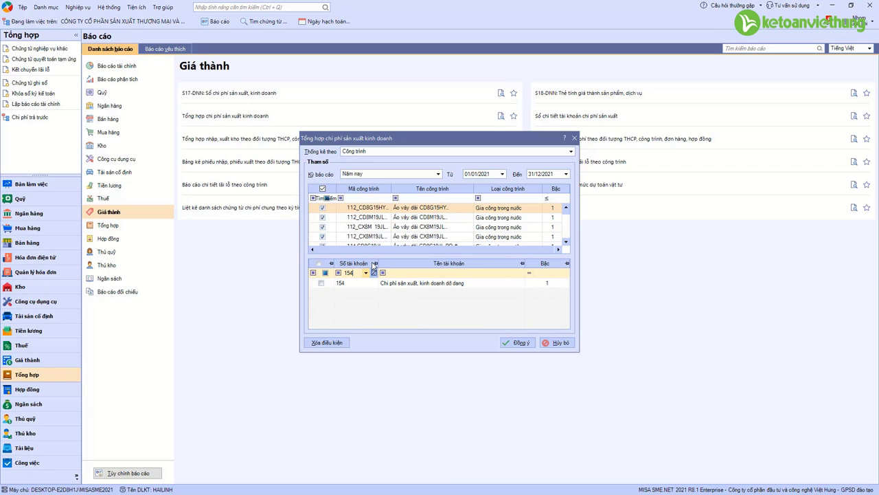
click(321, 283)
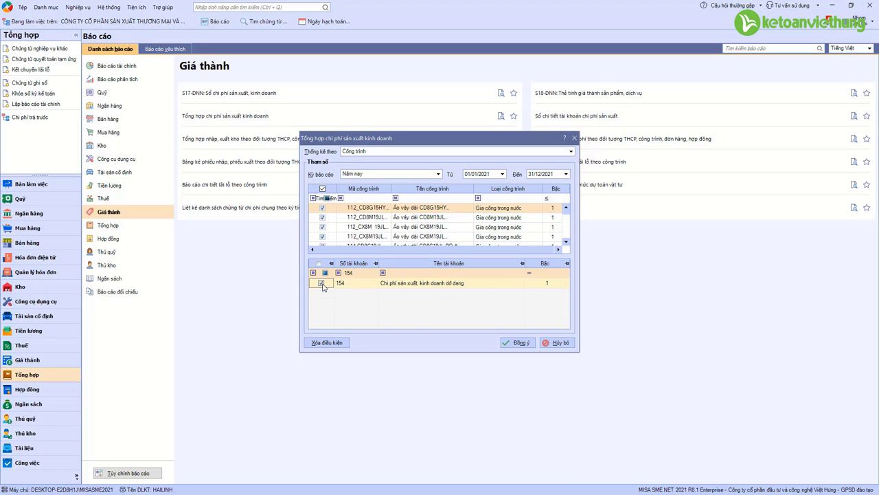
click(516, 342)
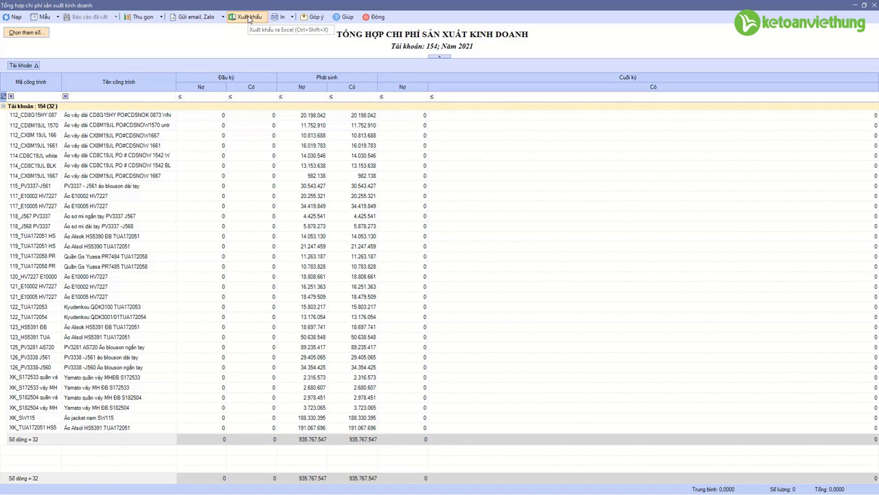
Step: Set the report's print paper size to A4 - Ngang and generate the print preview
click(282, 17)
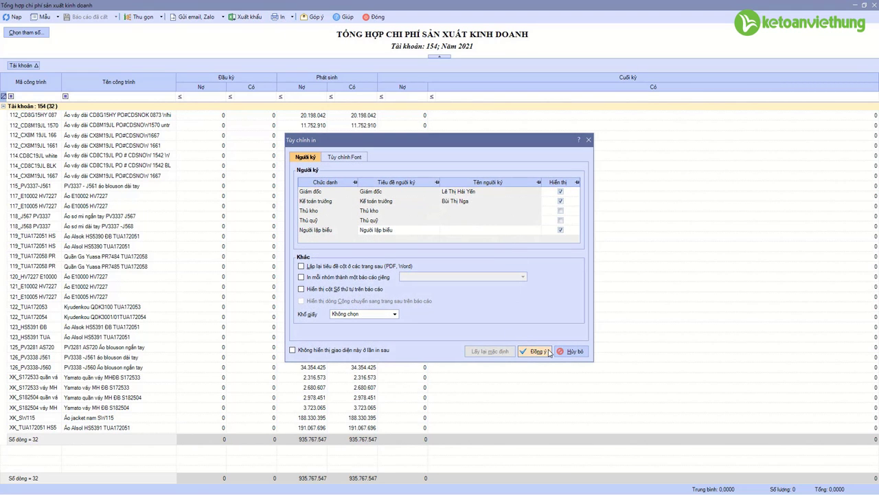
click(395, 314)
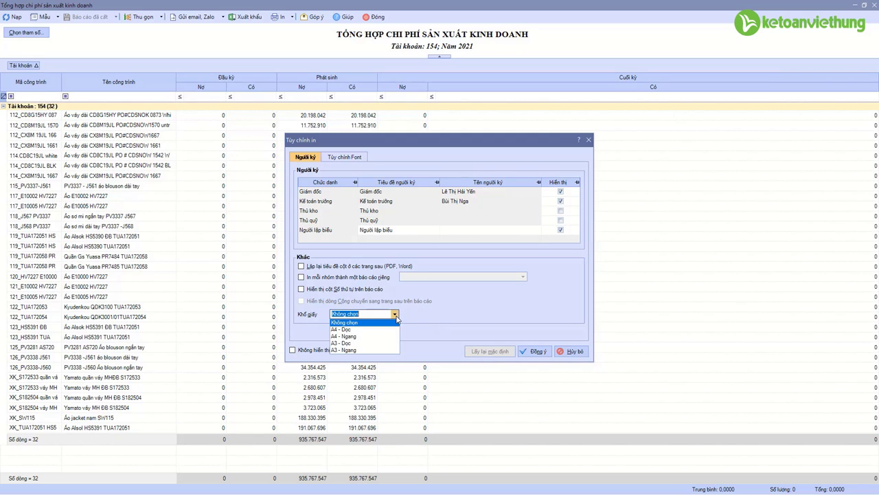
click(368, 336)
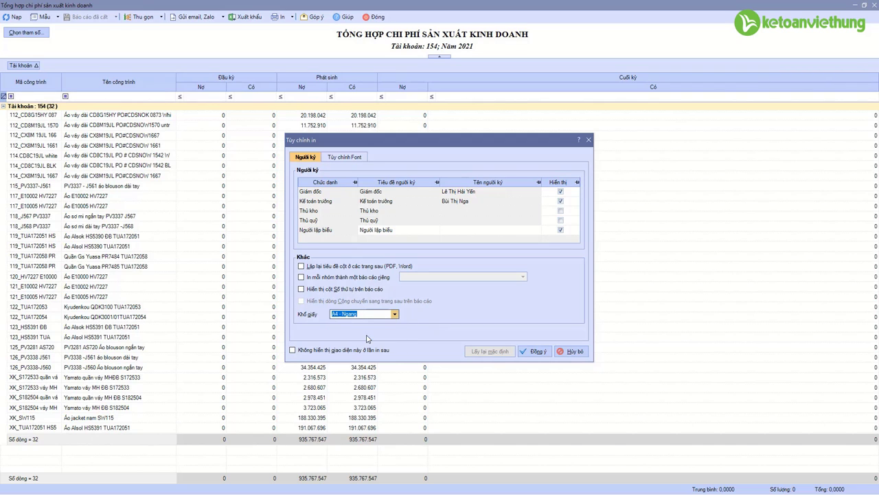
click(534, 352)
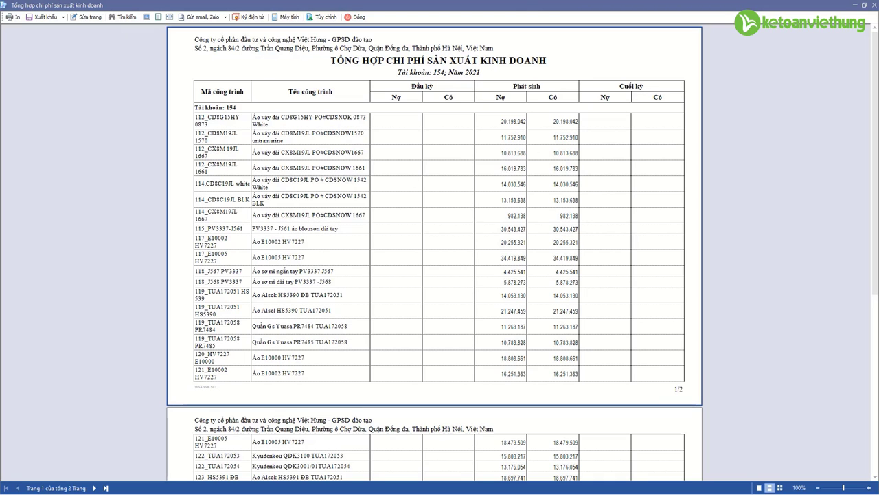
Step: Check the export formats available for the print preview, and close the preview and its report
click(43, 17)
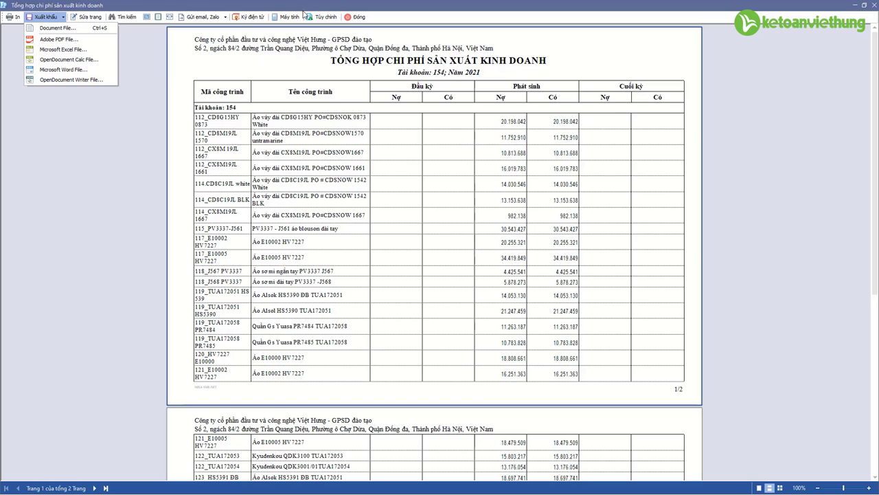
click(355, 17)
click(347, 16)
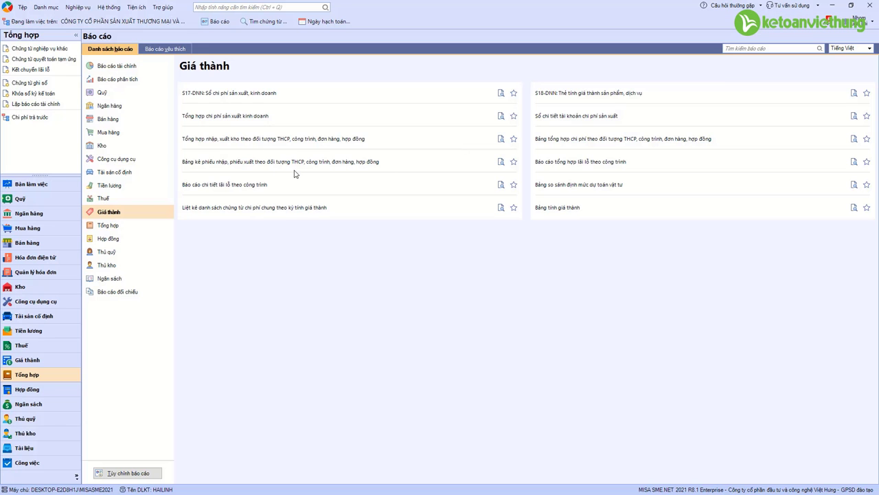
Step: Consult the required reports in the browser lesson, and generate and close the Báo cáo tổng hợp lãi lỗ theo công trình for Năm nay
key(alt+Tab)
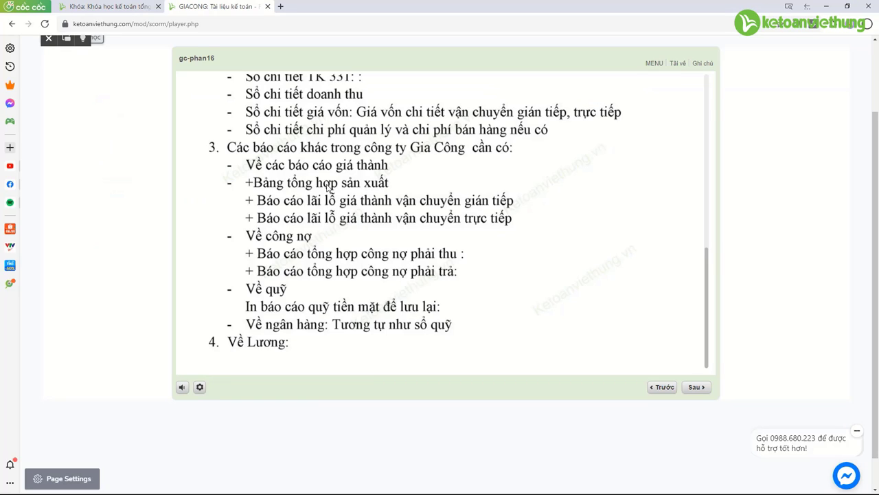
key(alt+Tab)
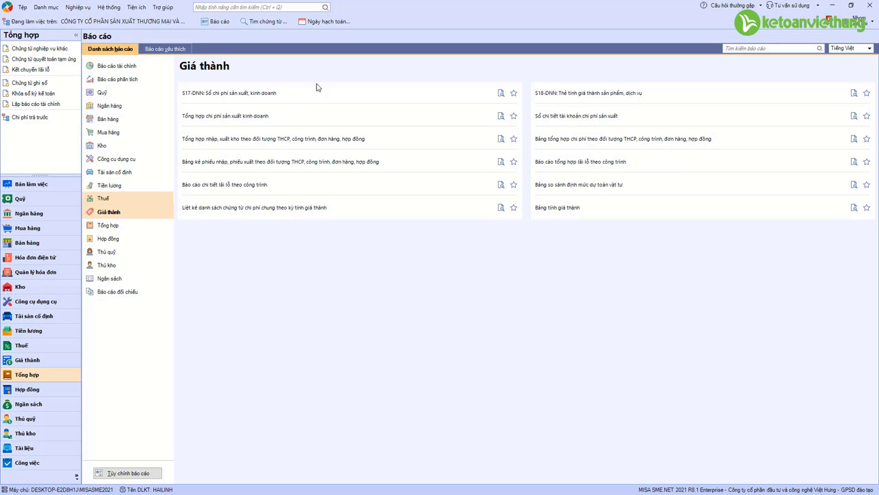
click(582, 163)
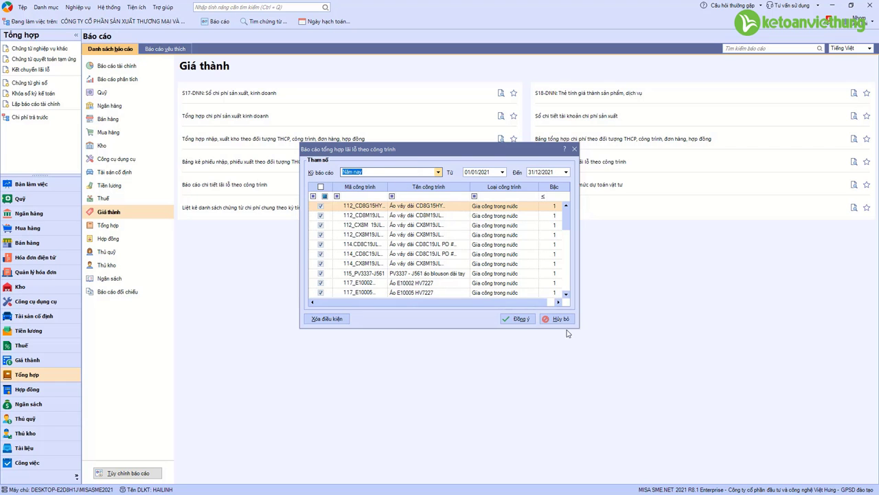
click(521, 318)
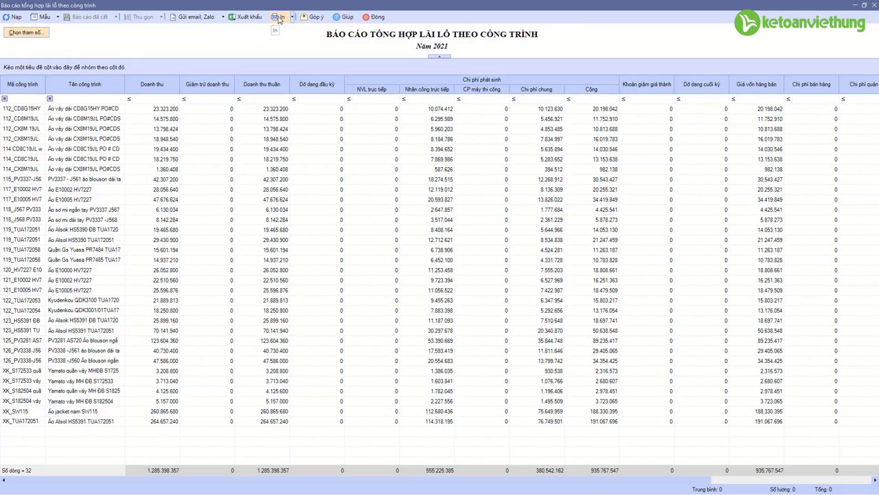
click(376, 17)
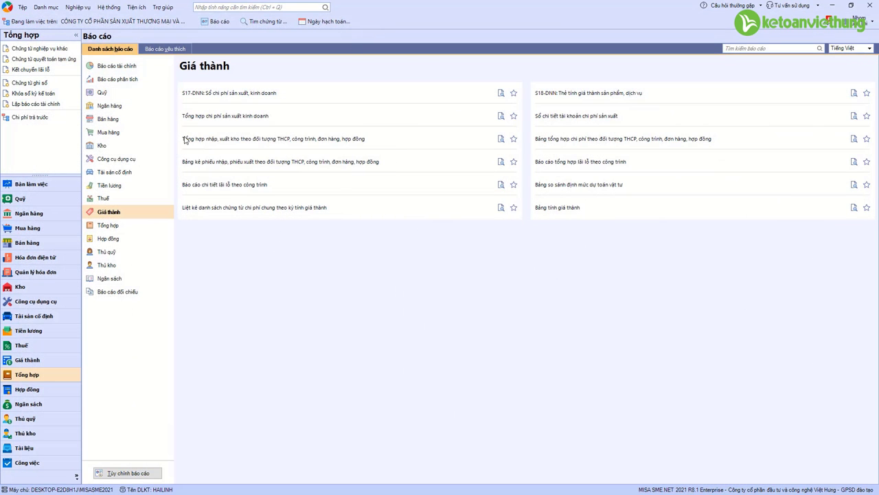
Step: Generate the Tổng hợp công nợ phải thu khách hàng report under Bán hàng for Năm nay with all customers, and close it
click(108, 119)
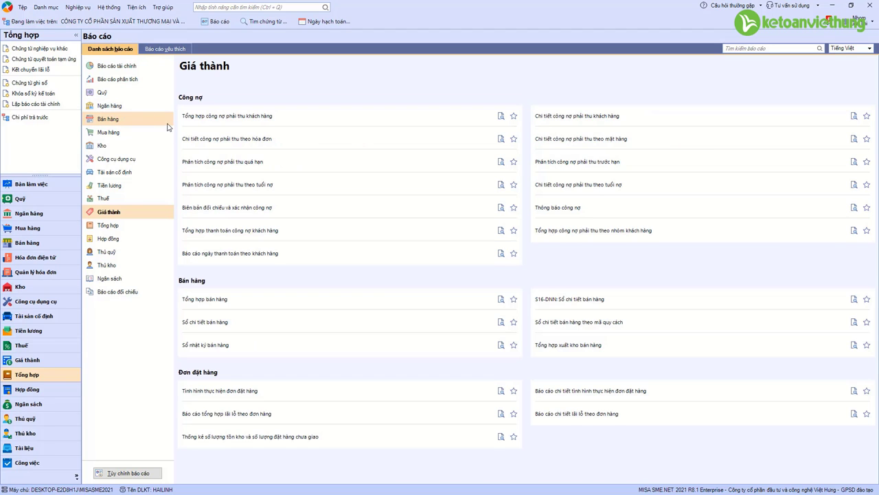
click(231, 117)
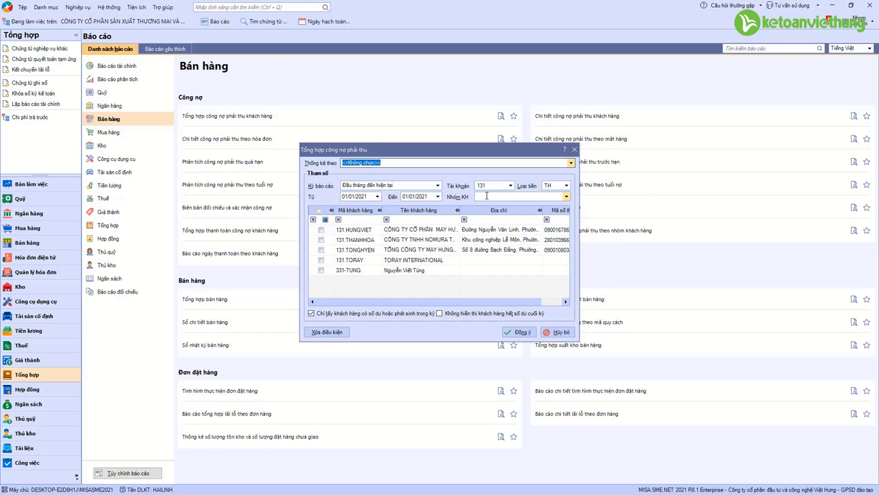
click(437, 186)
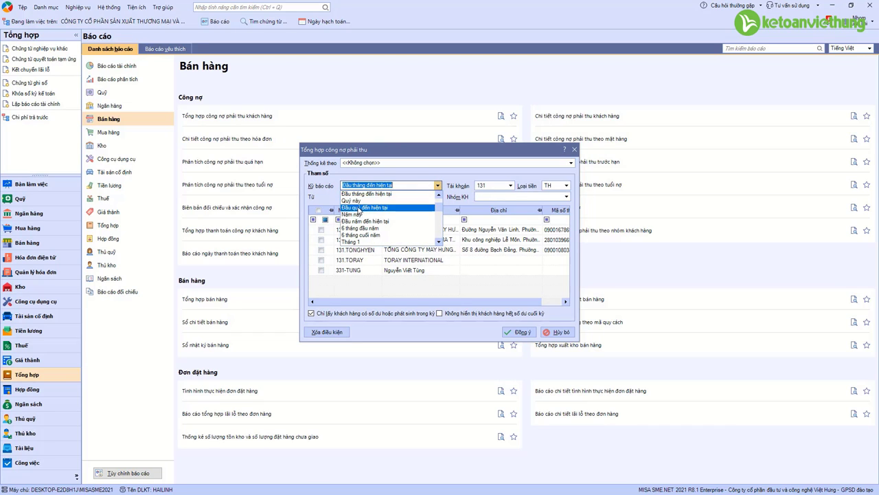
click(358, 217)
click(318, 210)
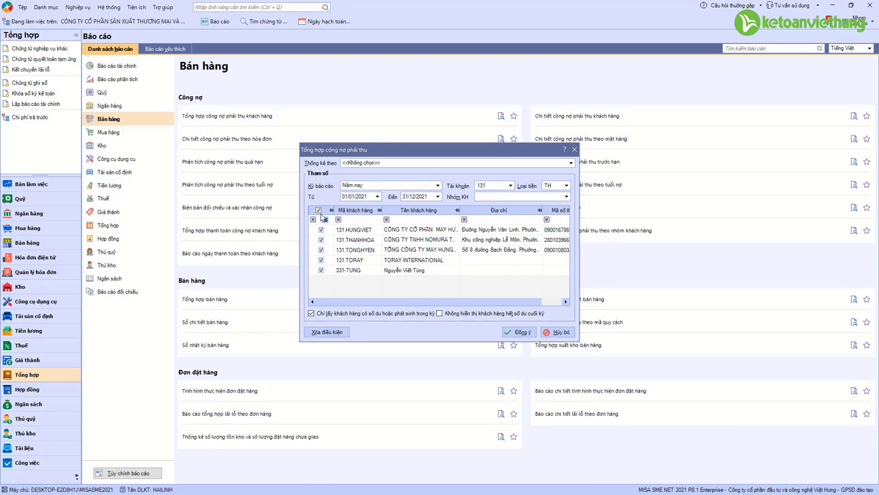
click(518, 332)
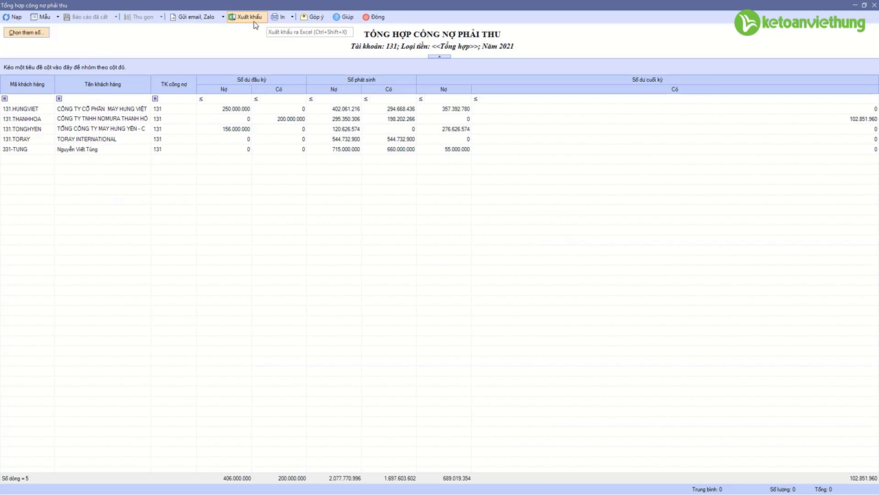
click(377, 18)
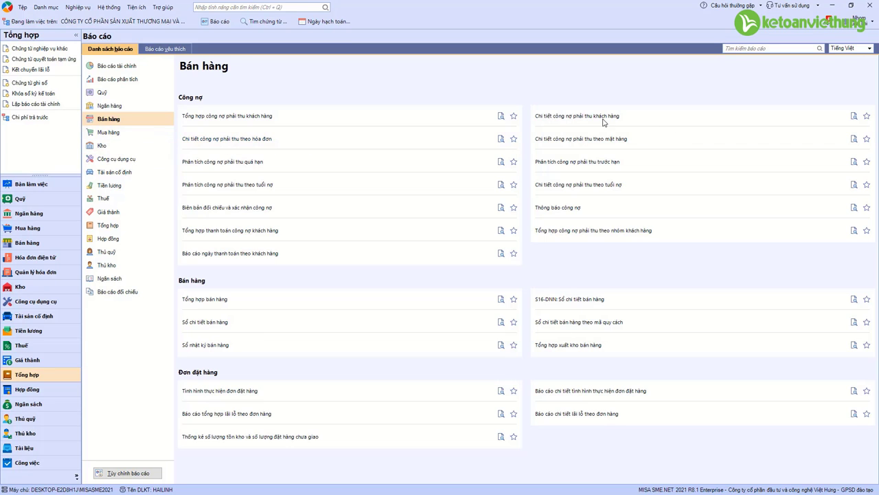
Step: Generate the Chi tiết công nợ phải thu khách hàng report for Năm nay with all customers selected
click(560, 118)
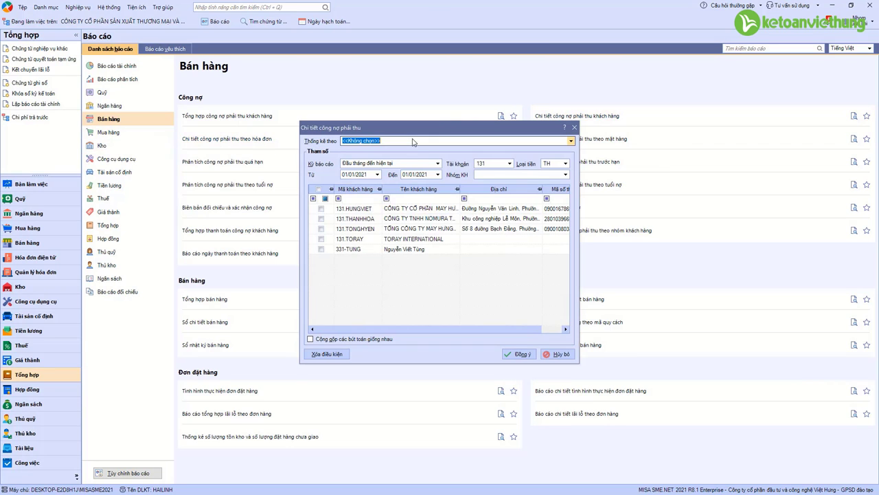
click(437, 163)
click(371, 192)
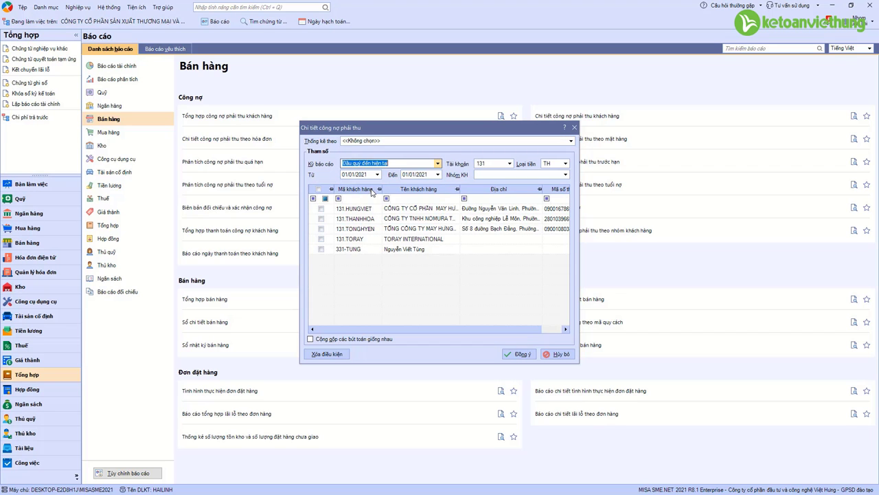
click(319, 190)
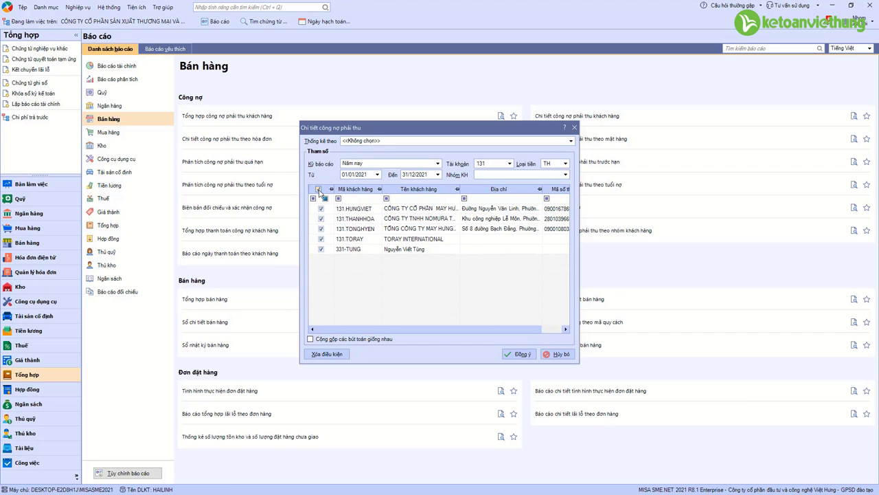
click(517, 354)
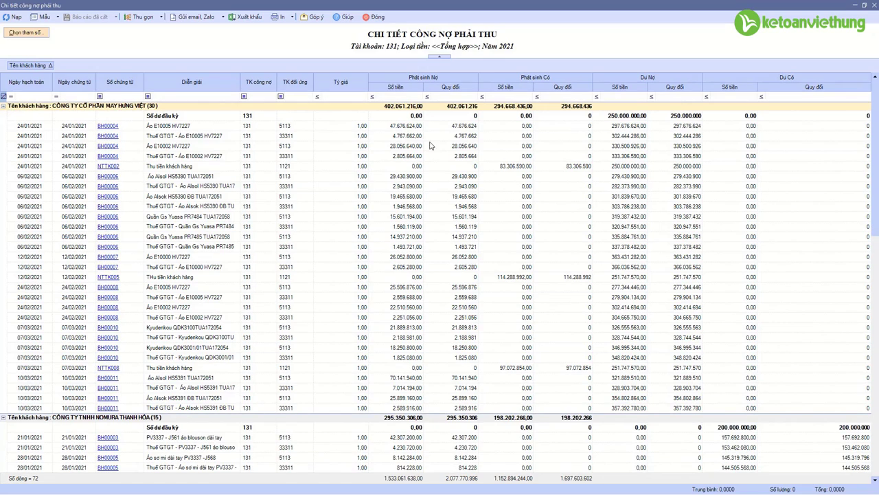
Step: Examine the Phát sinh Nợ entries in the detailed receivables report and close it
click(406, 137)
click(417, 197)
click(447, 227)
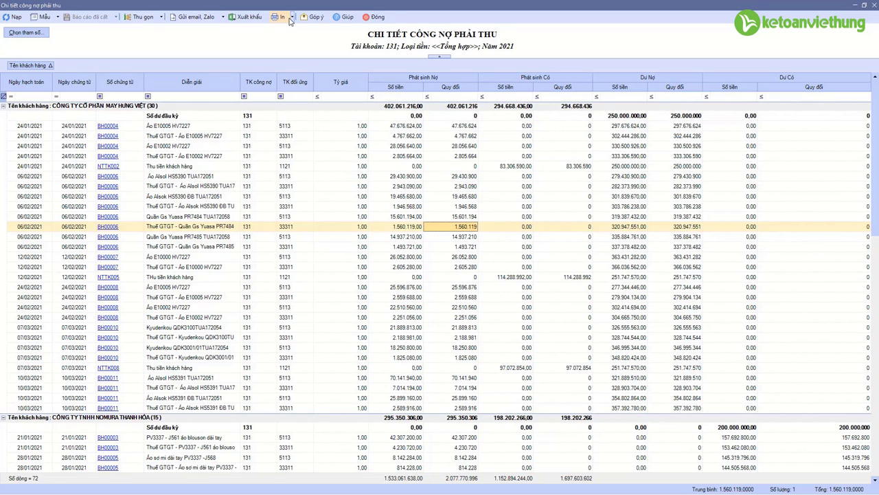
click(375, 17)
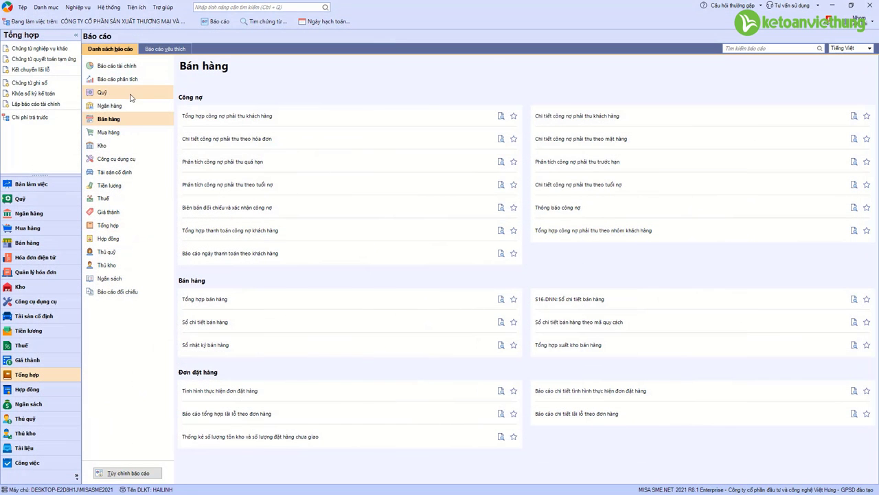
Step: Generate the Tổng hợp công nợ phải trả report under Mua hàng for Năm nay with all suppliers, and close it
click(127, 135)
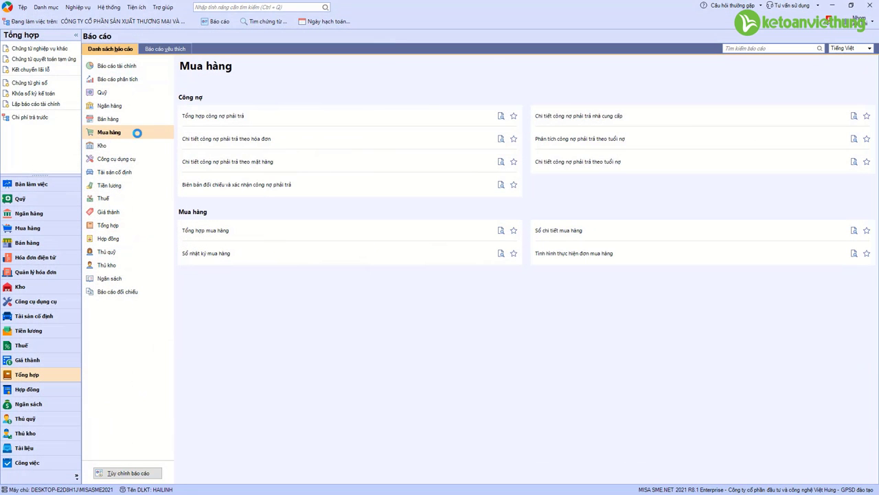
click(222, 118)
click(436, 184)
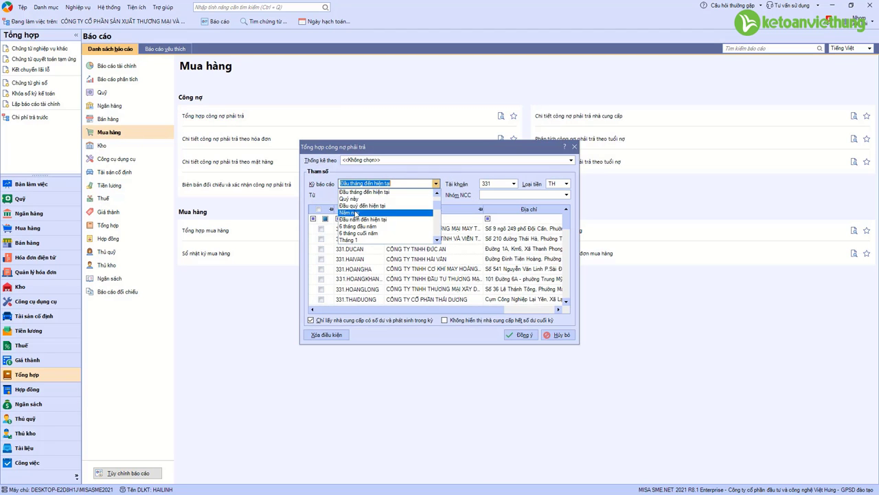
click(351, 213)
click(318, 209)
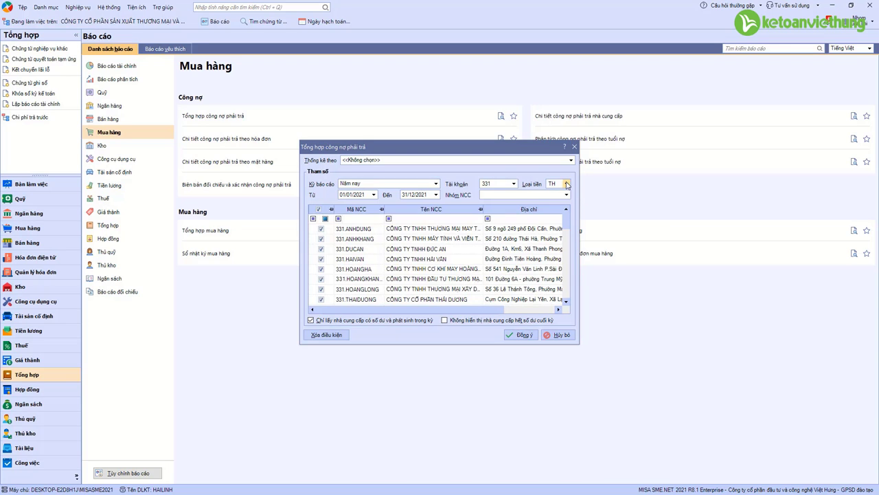
click(521, 334)
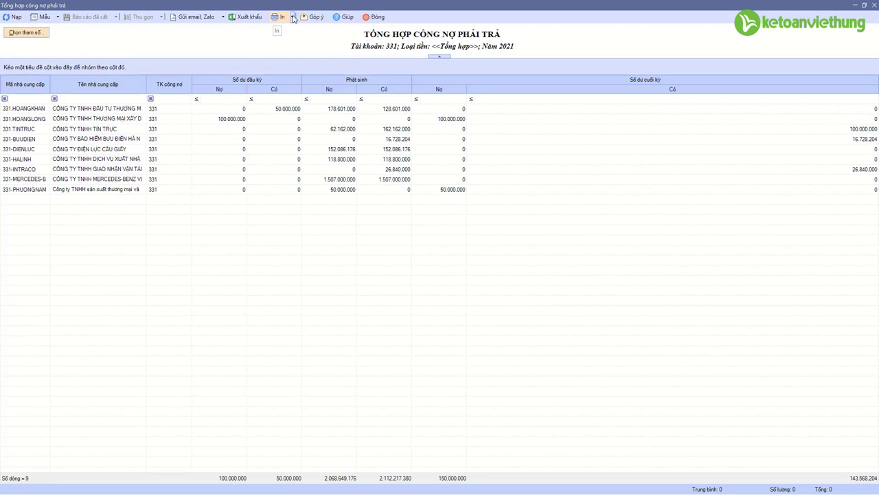
click(377, 19)
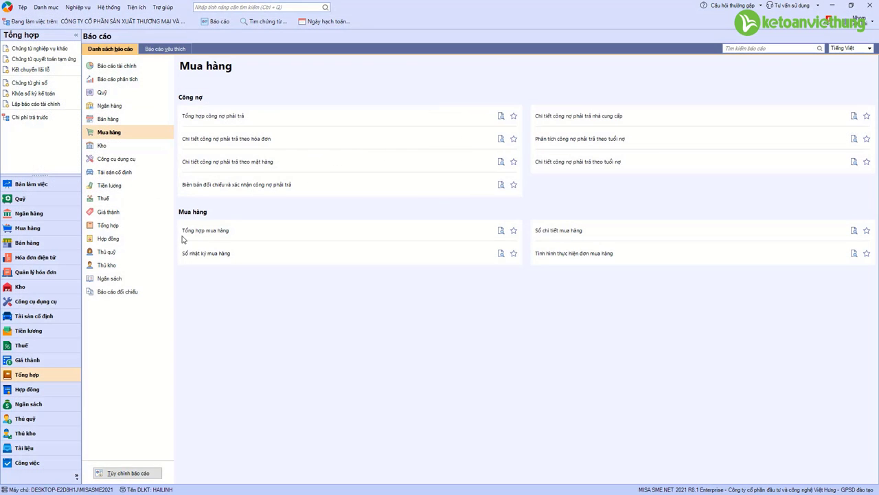
Step: Generate the Chi tiết công nợ phải trả nhà cung cấp report for Năm nay with all suppliers and currency TH, and close it
click(569, 118)
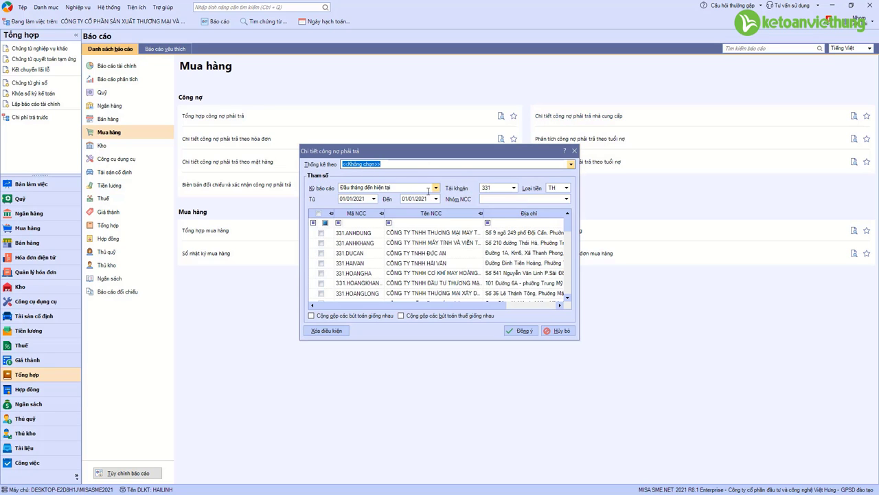
click(436, 188)
click(361, 217)
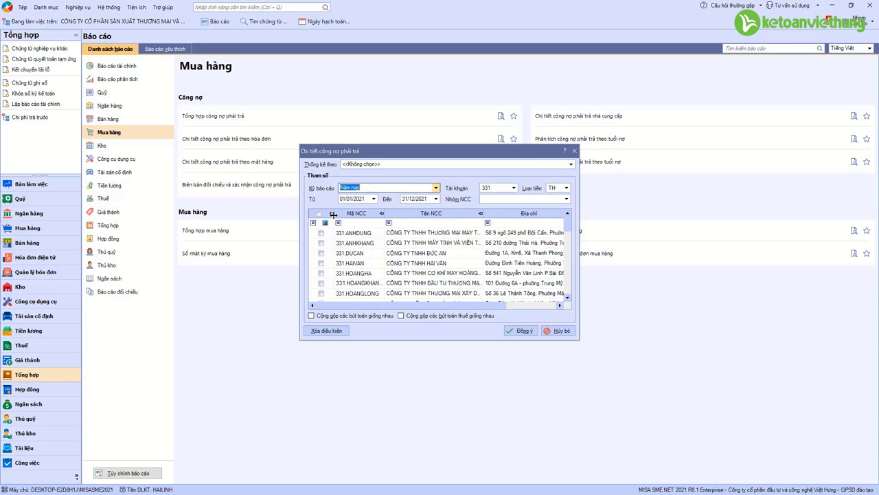
click(318, 213)
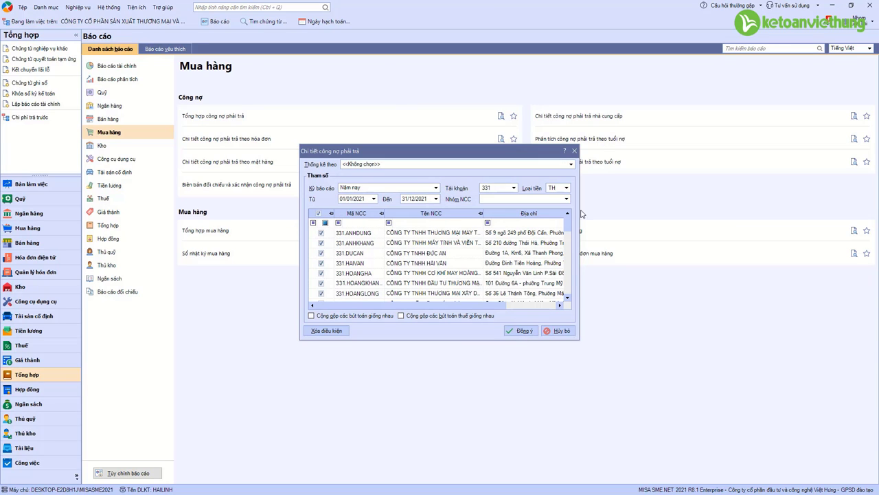
click(566, 188)
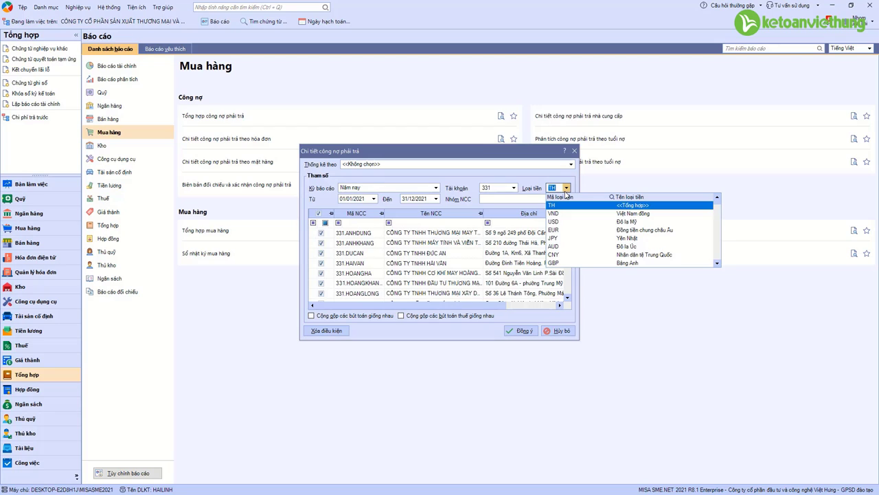
click(565, 191)
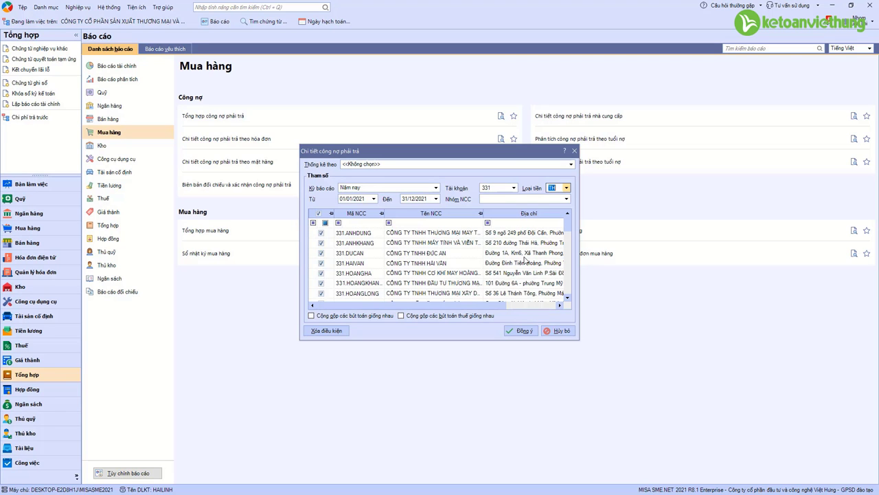
key(Return)
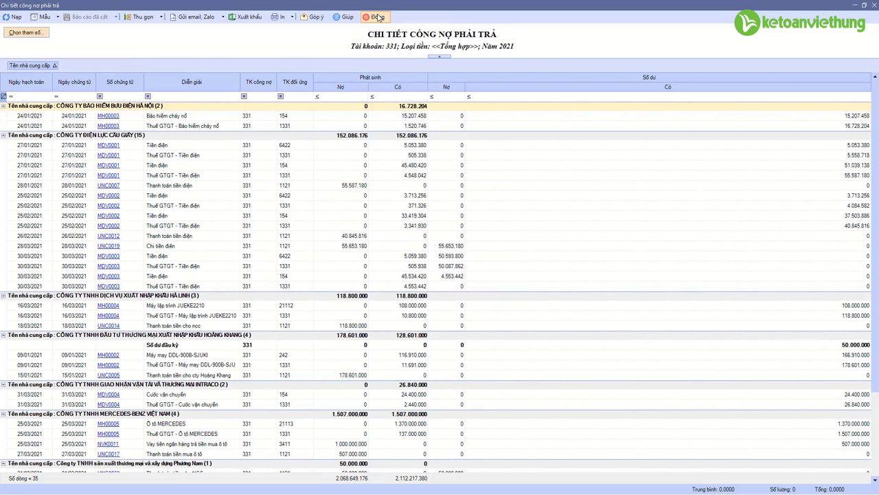
click(379, 17)
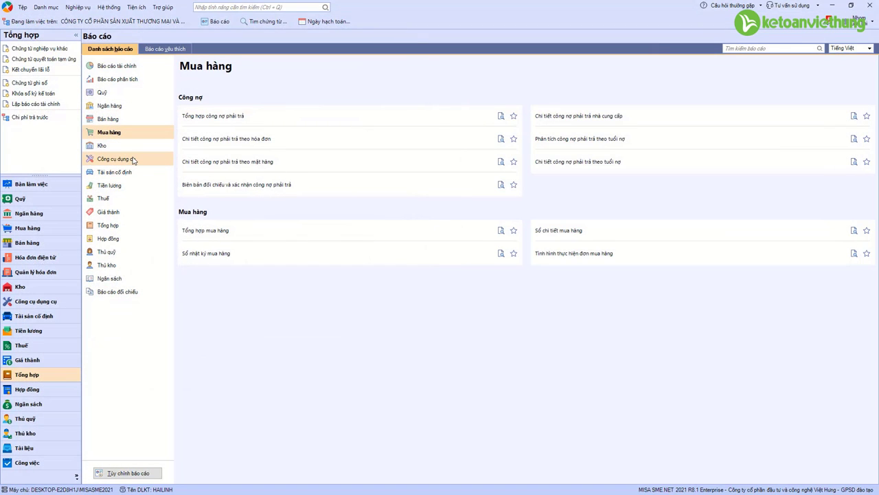
Step: Generate the Bảng tính phân bổ công cụ dụng cụ report under Công cụ dụng cụ for Tháng 1
click(134, 159)
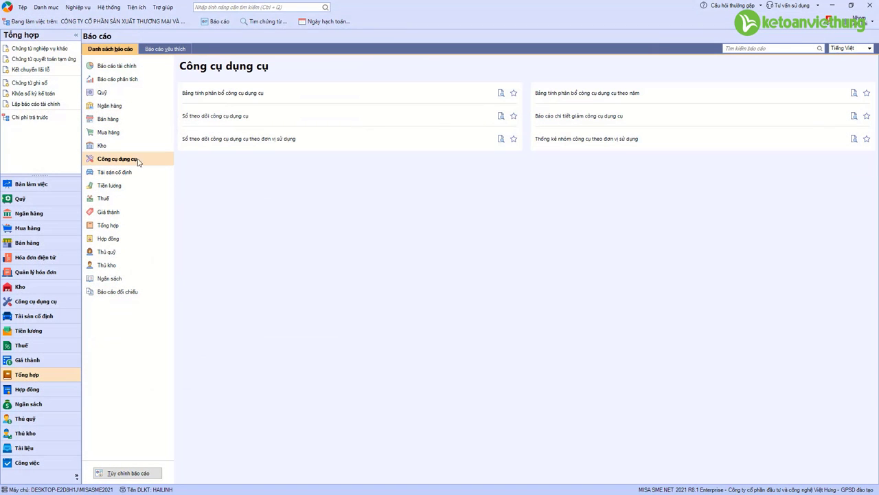
click(243, 95)
click(511, 215)
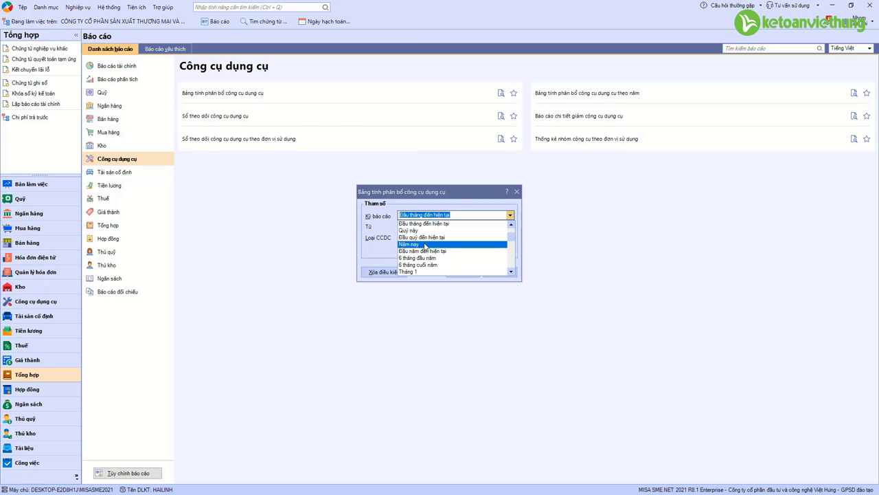
scroll(419, 261, down, 1)
click(418, 254)
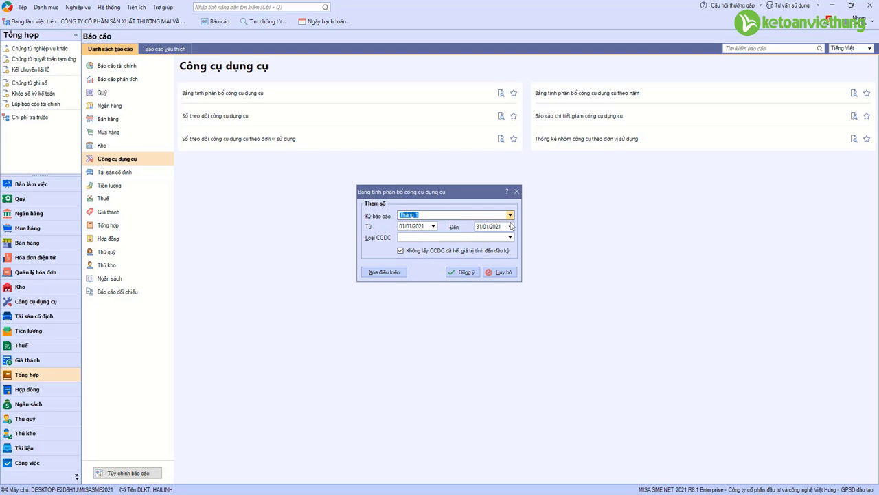
click(470, 273)
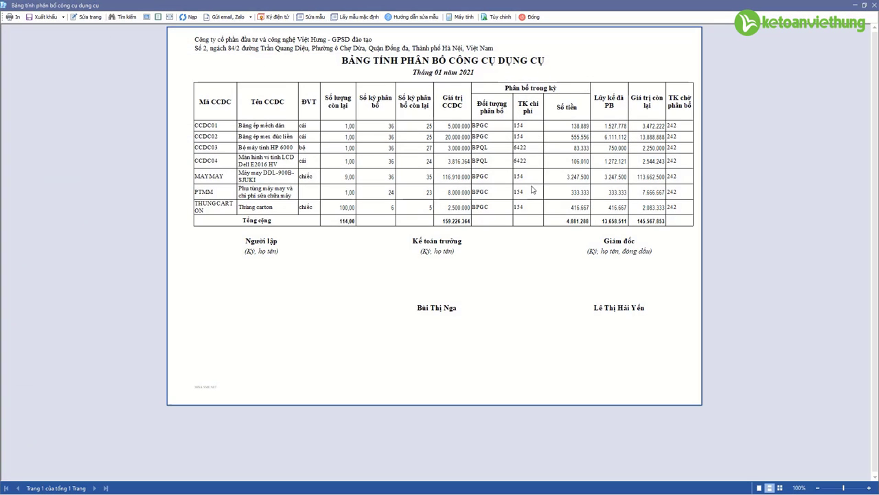
Step: Review the export formats and print option for the tool allocation report, and close the report
click(47, 19)
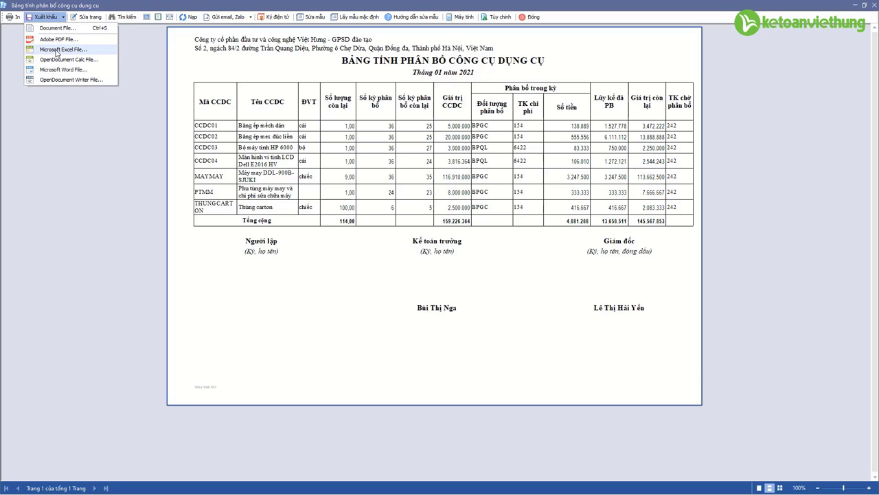
click(12, 20)
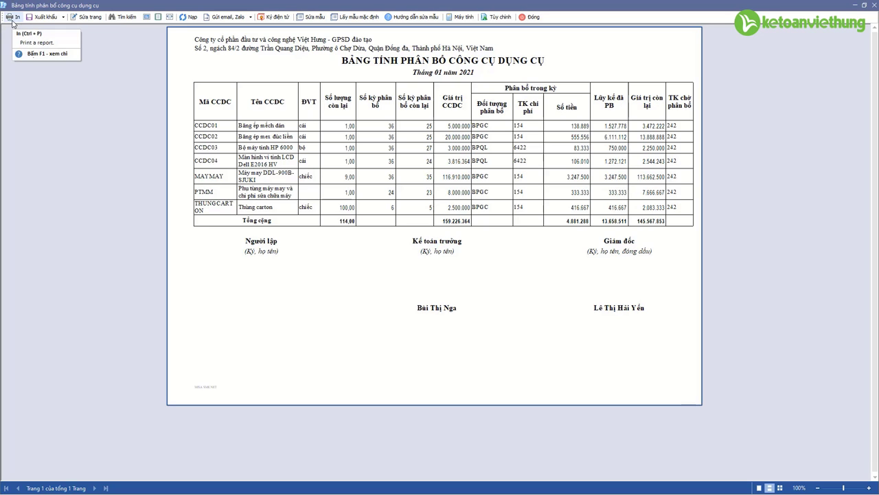
click(530, 16)
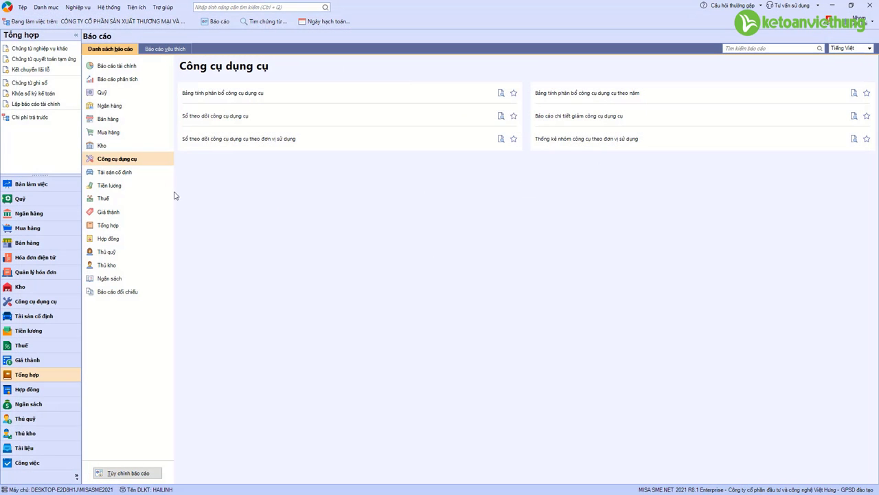
Step: Generate the Sổ tài sản cố định report under Tài sản cố định for Tháng 1, and close it
click(137, 176)
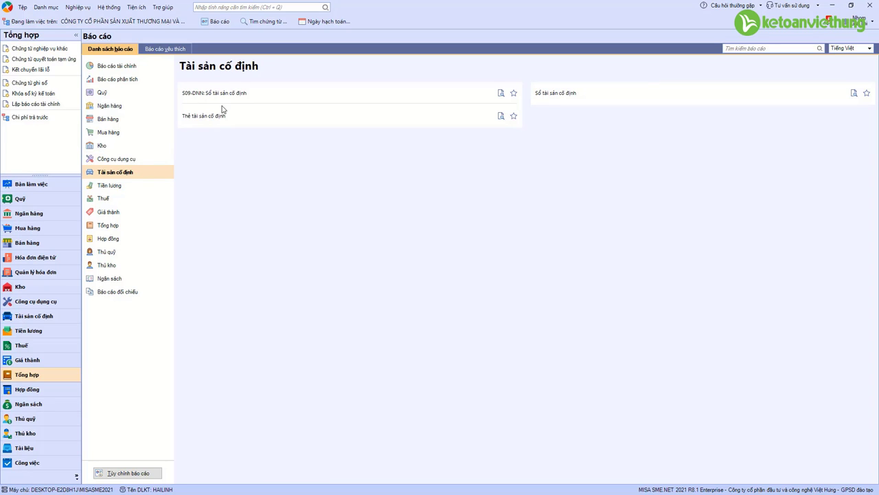
click(546, 95)
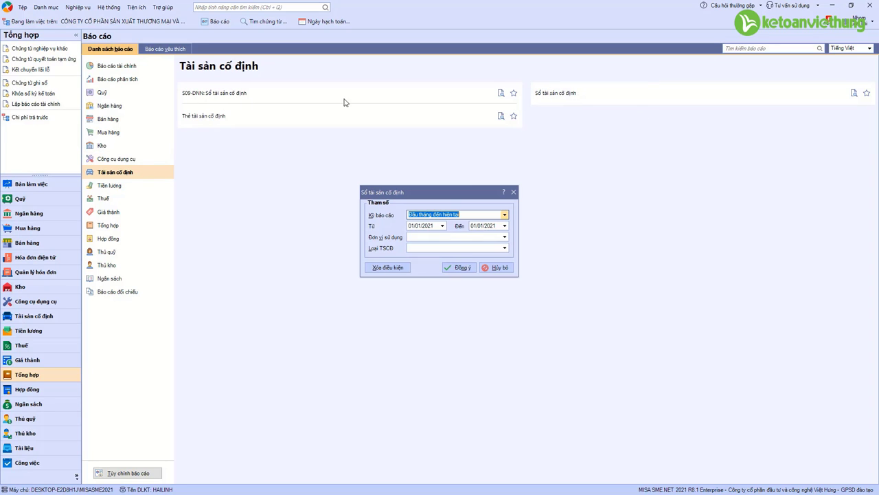
click(504, 214)
click(446, 264)
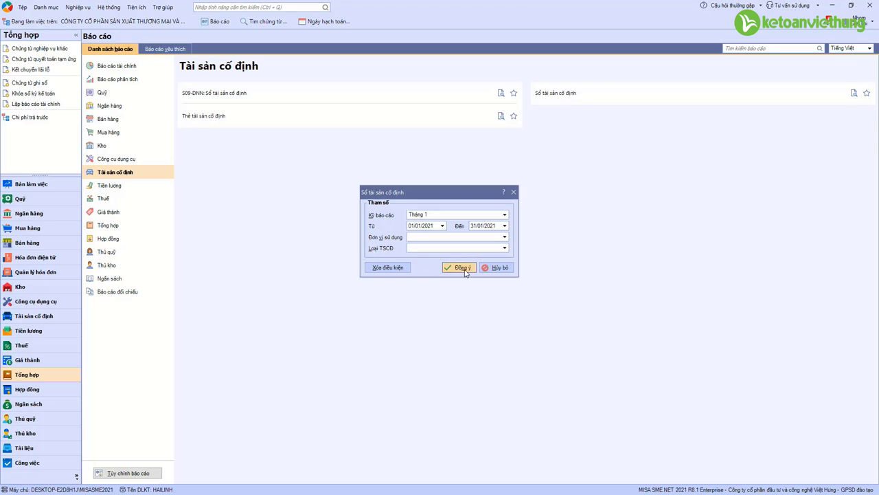
click(463, 269)
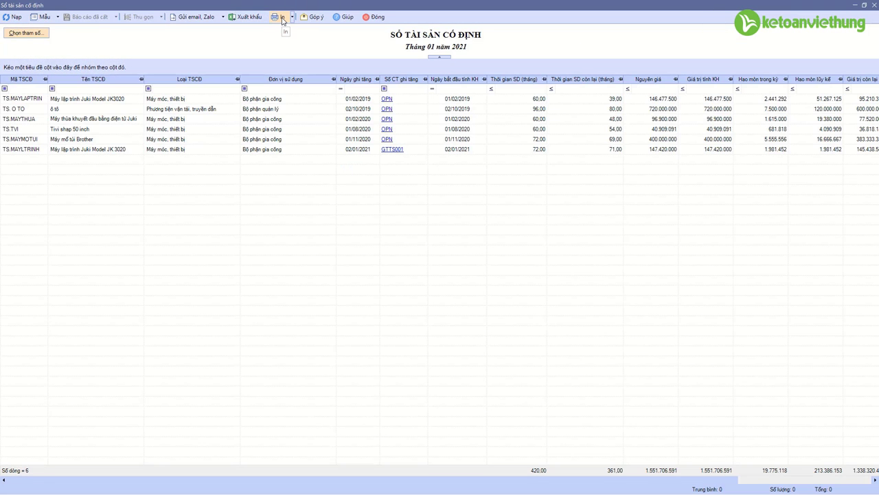
click(375, 16)
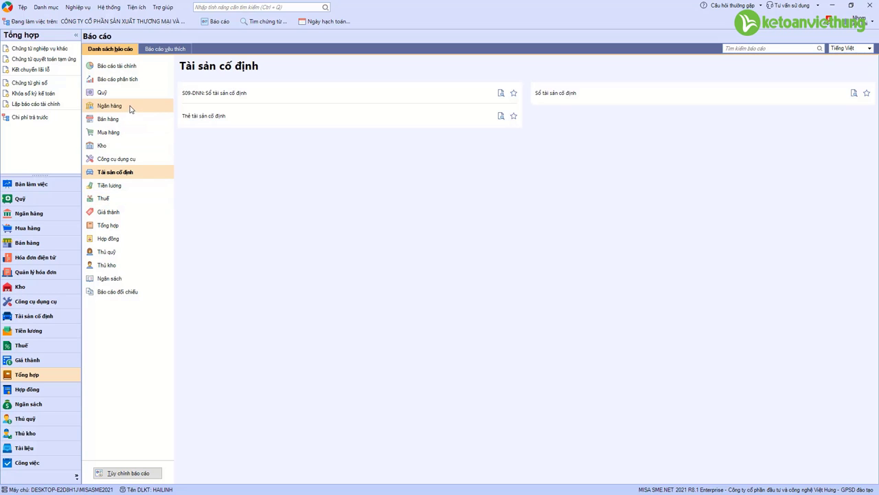
Step: Generate the Sổ kế toán chi tiết quỹ tiền mặt report under Quỹ for Năm nay with account 1111
click(115, 93)
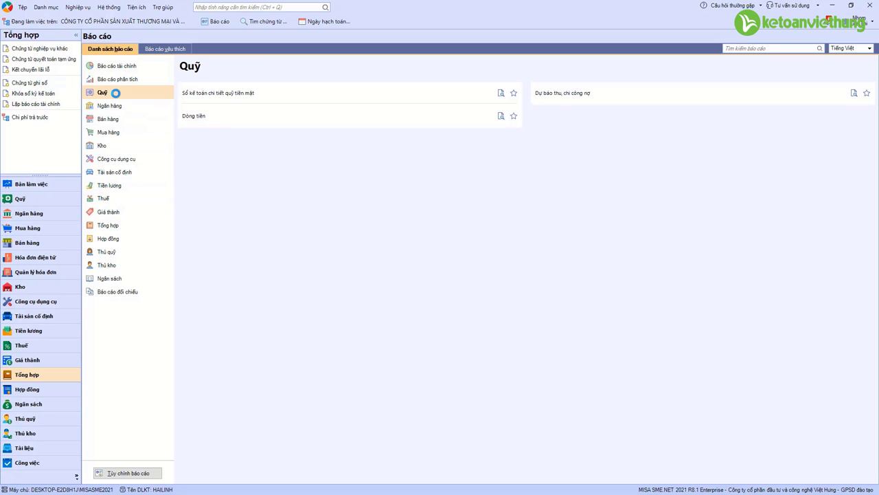
click(230, 92)
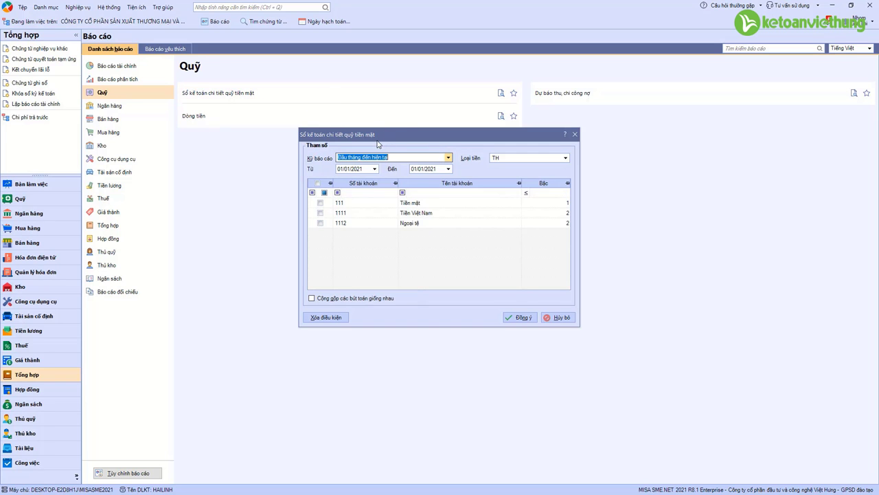
click(449, 157)
click(386, 191)
click(320, 213)
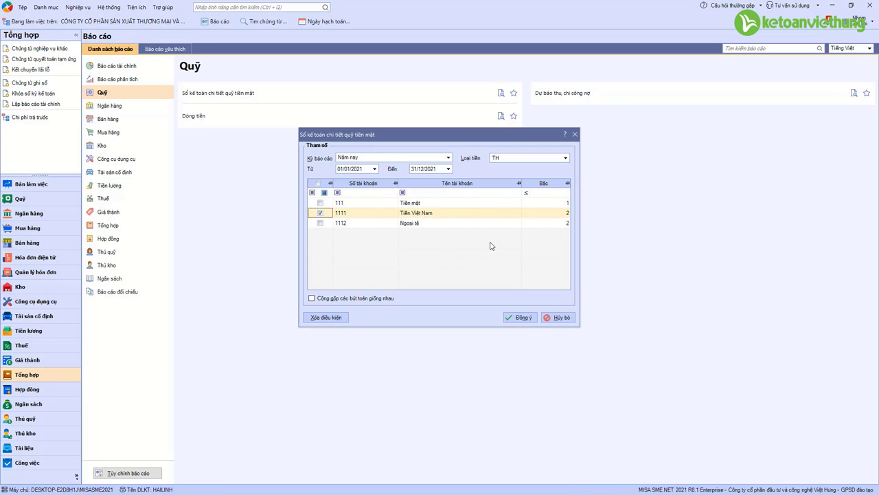
click(518, 317)
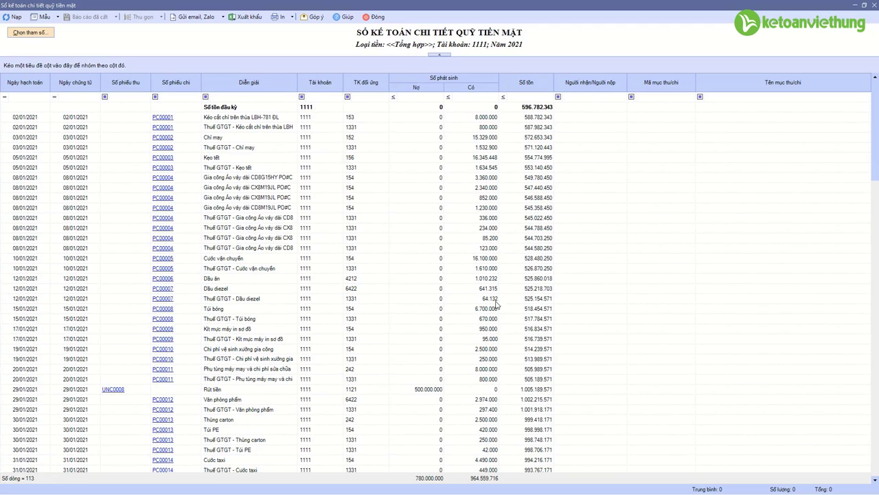
Step: Check the Excel export of the cash ledger, cancel the save, and close the report
click(246, 20)
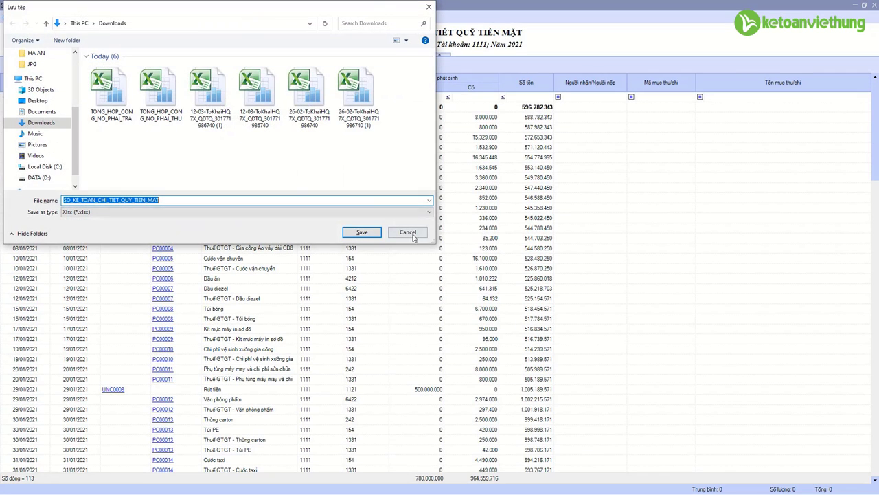
click(412, 234)
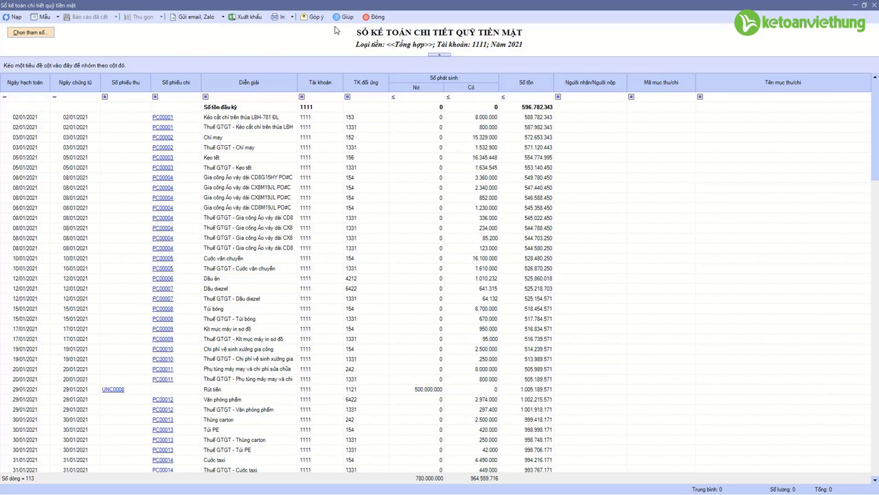
click(372, 18)
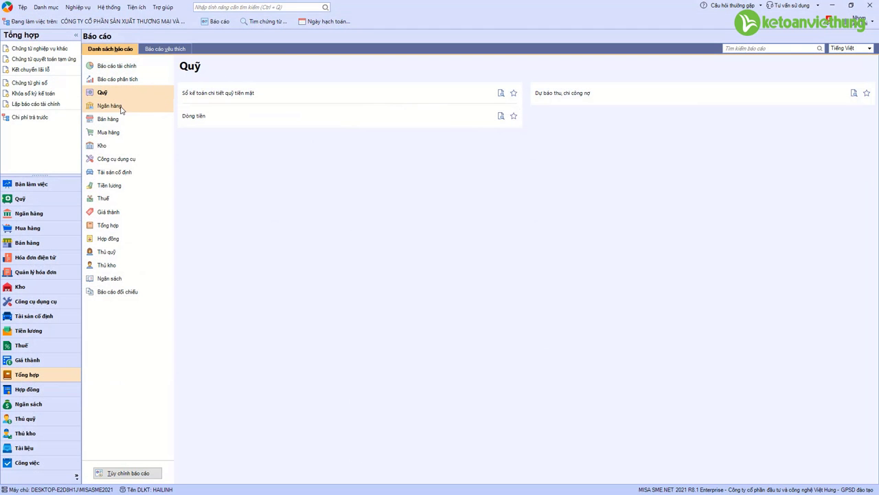
Step: Generate the Sổ tiền gửi ngân hàng report under Ngân hàng for Năm nay with account 1121 in VND, and close it
click(120, 107)
click(195, 93)
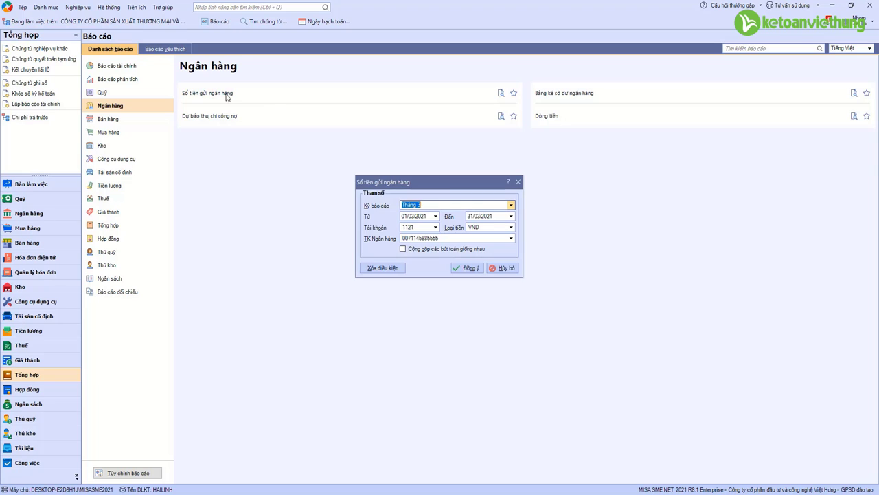
click(511, 206)
scroll(450, 237, up, 5)
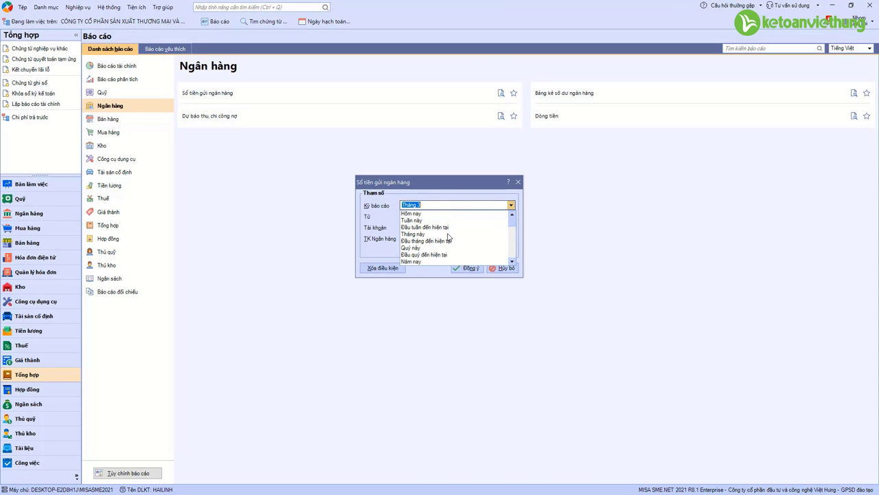
click(426, 265)
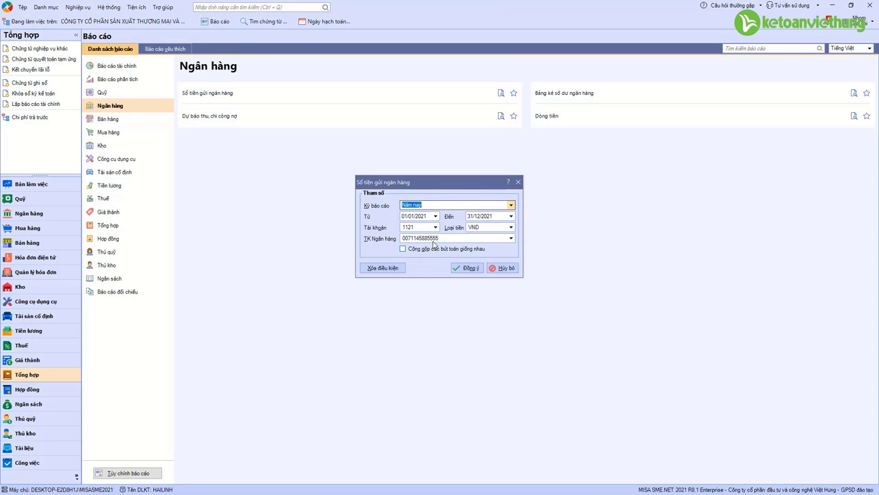
click(511, 239)
click(493, 267)
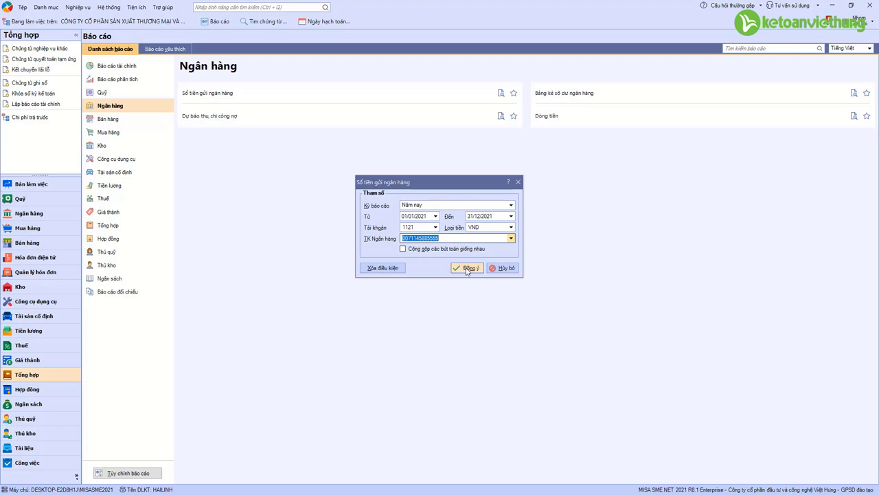
click(469, 268)
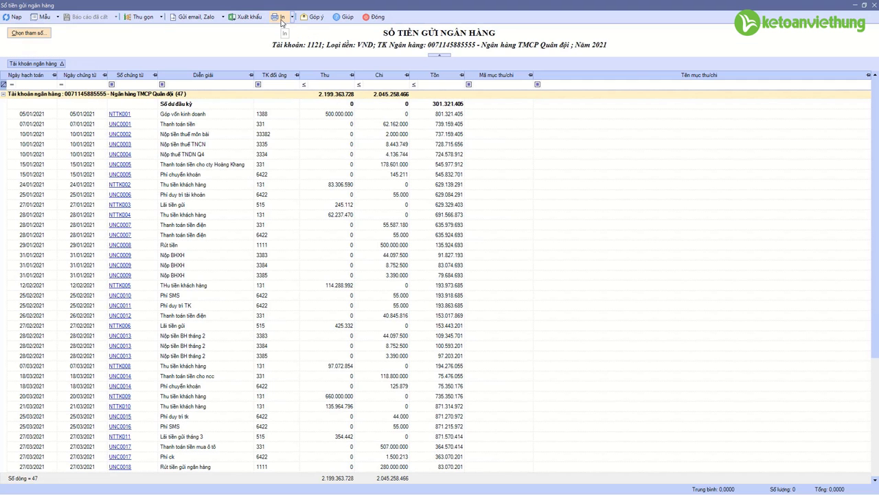
click(378, 17)
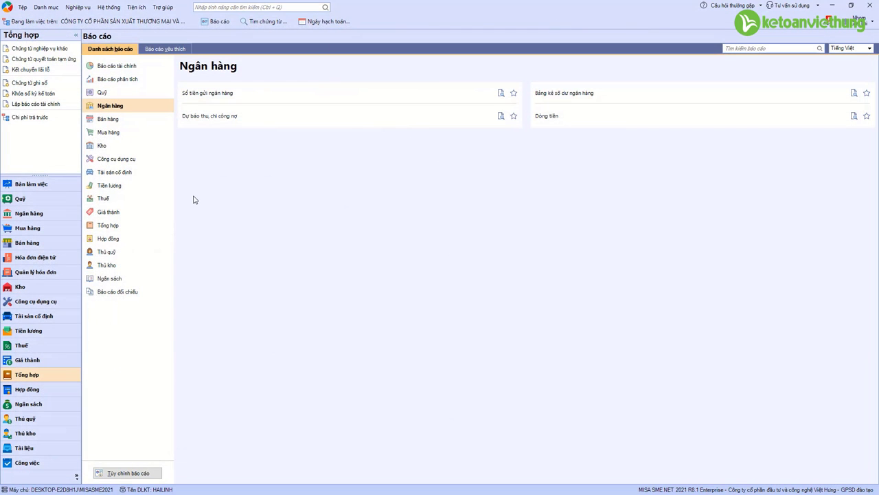
Step: Open the Chi lương payment voucher dated 31/03/2021 in Quỹ and enable only the 02-TT: Phiếu chi template in its print options
click(32, 200)
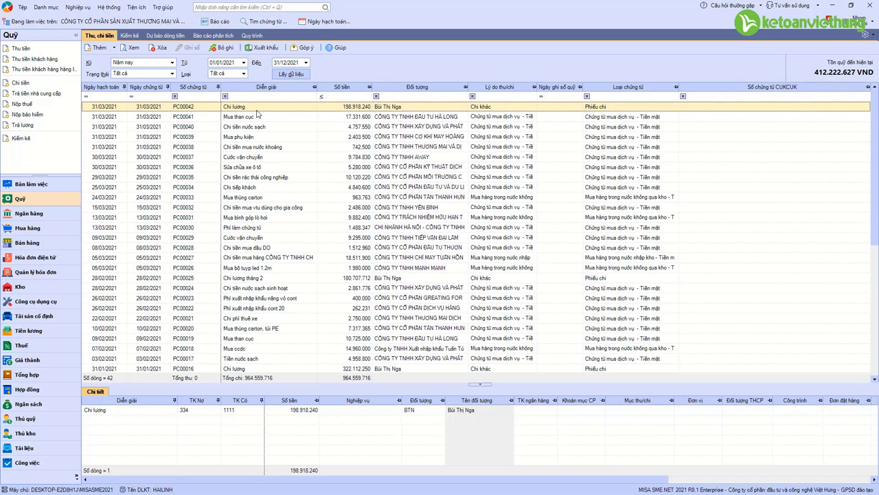
double_click(255, 108)
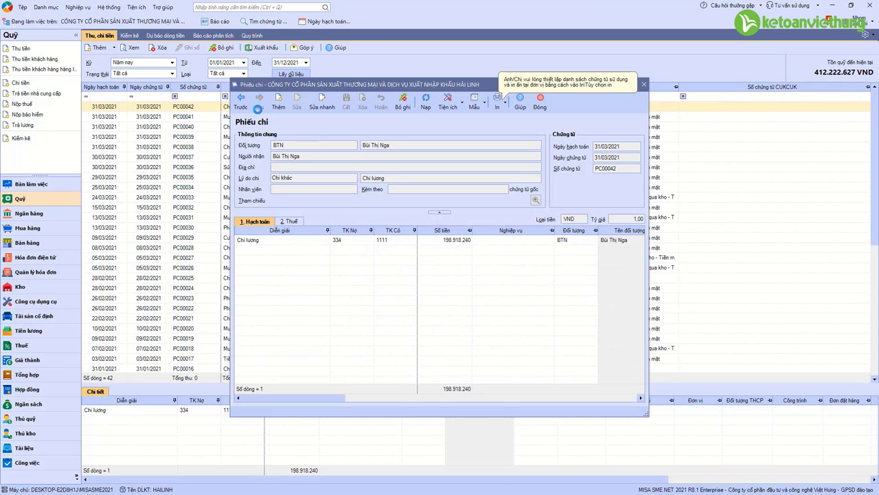
click(506, 107)
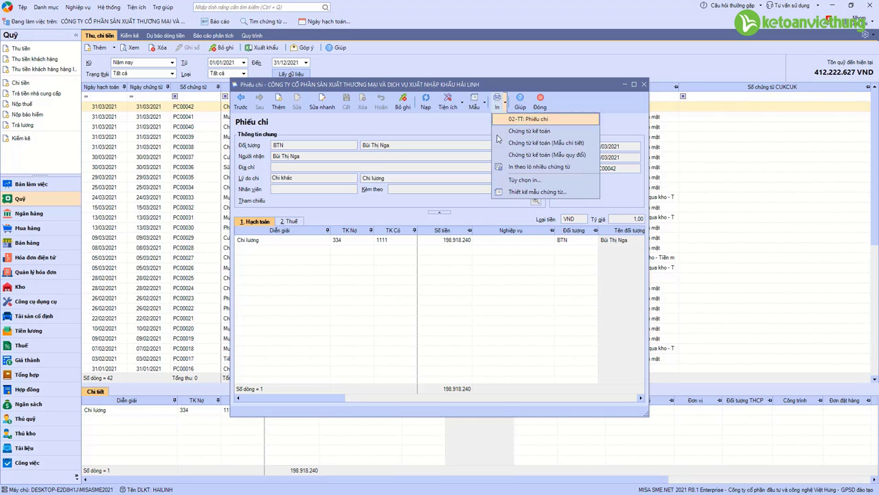
click(495, 180)
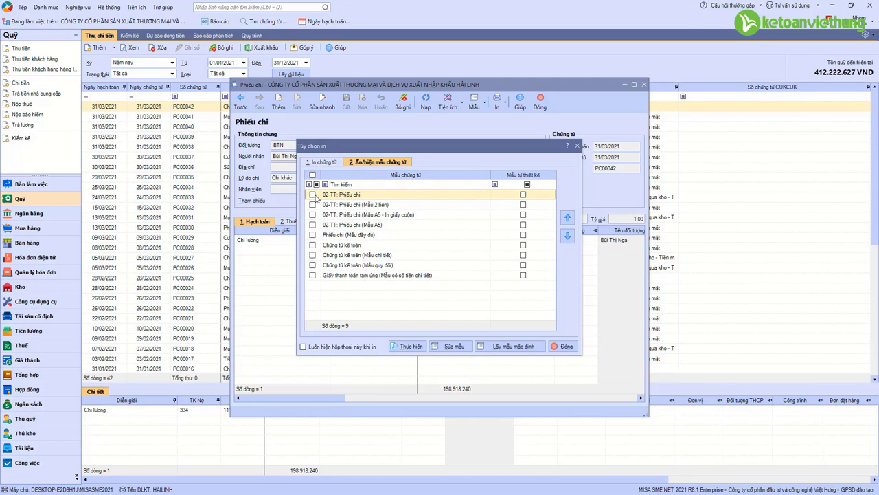
click(313, 195)
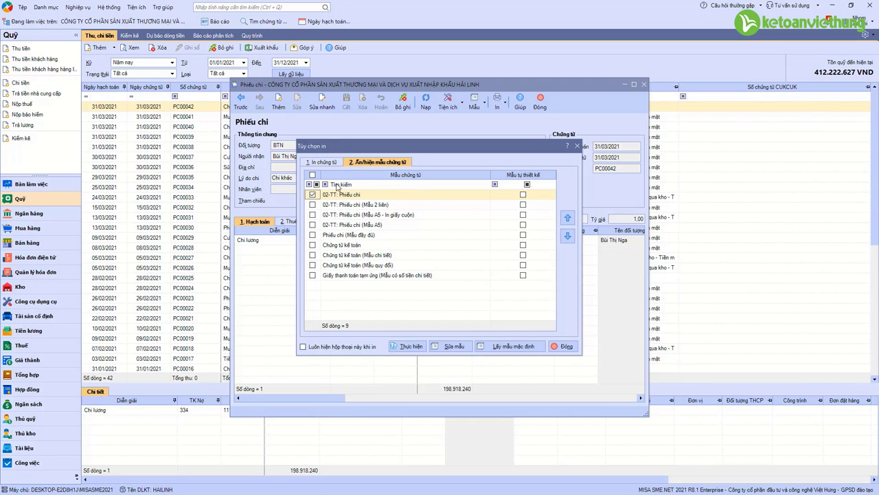
Step: Run the 02-TT: Phiếu chi print with Xem trước khi in and In theo lô enabled
click(320, 163)
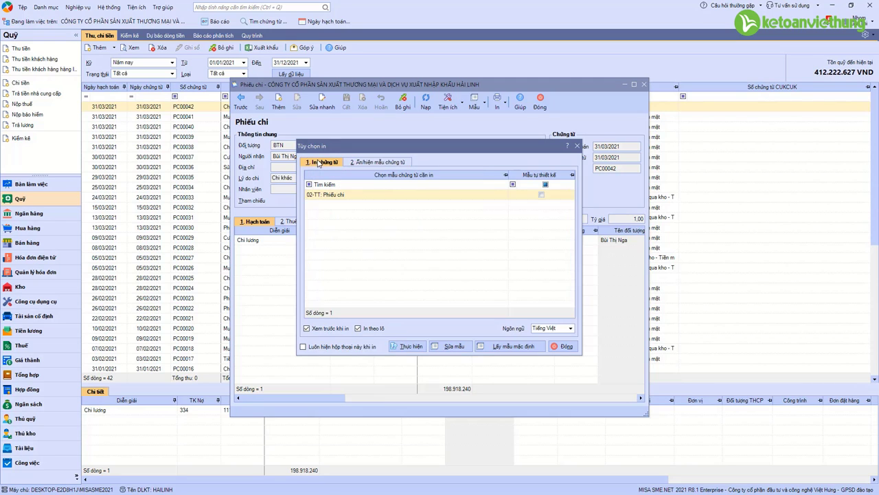
click(358, 328)
click(358, 328)
click(408, 346)
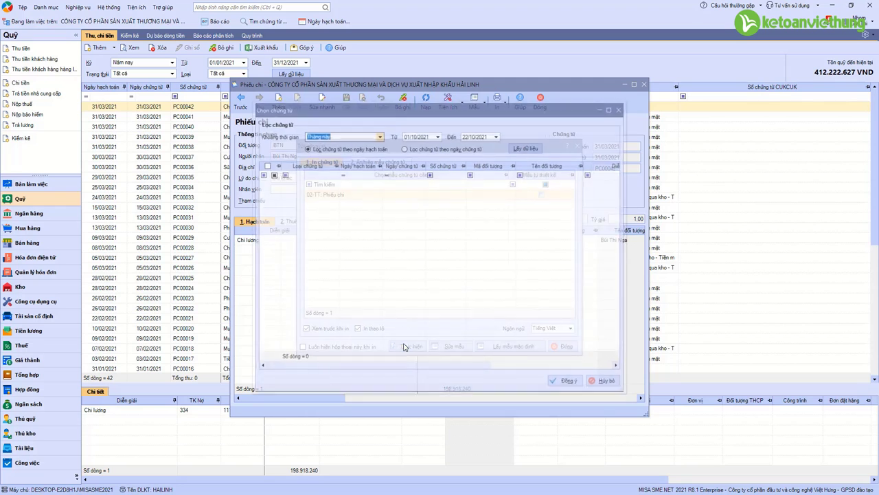
Step: Load the payment vouchers for Năm nay, select them all, sort them by ascending posting date, and open the batch print preview
click(379, 136)
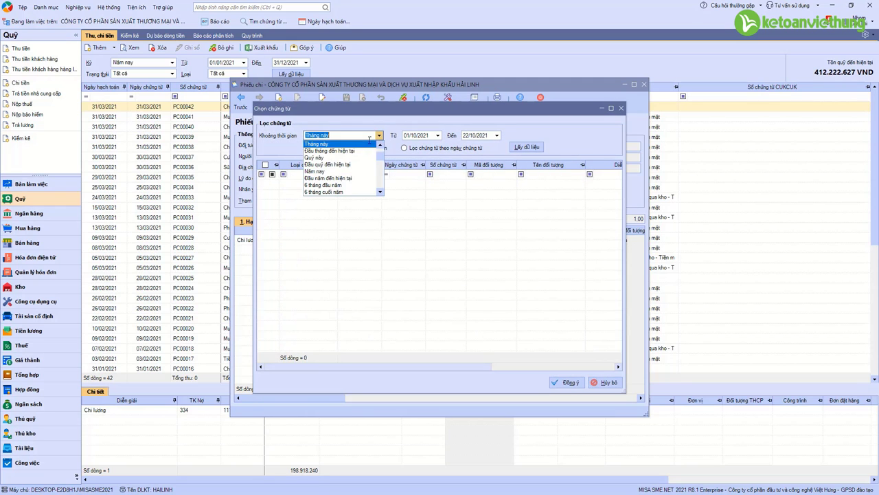
click(328, 173)
click(526, 147)
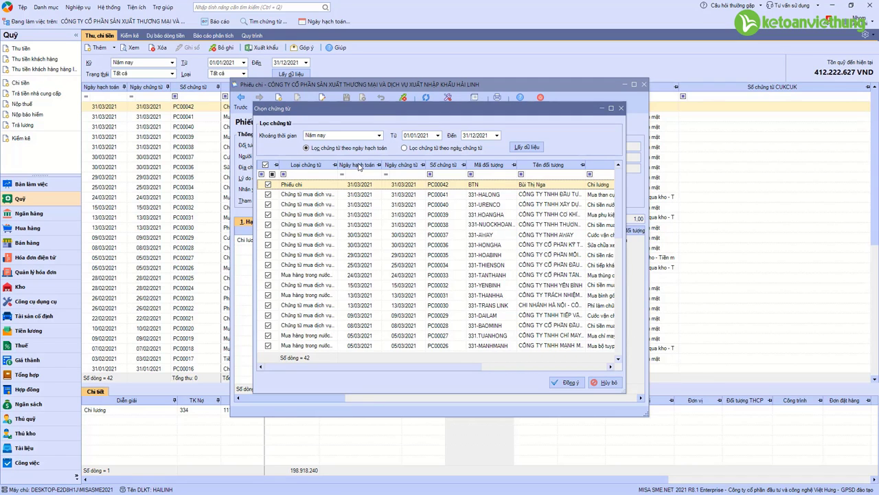
click(359, 166)
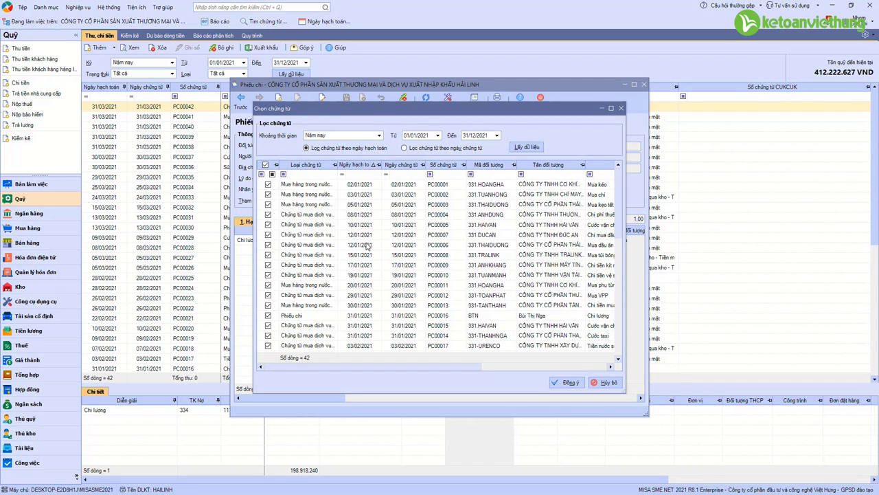
click(568, 382)
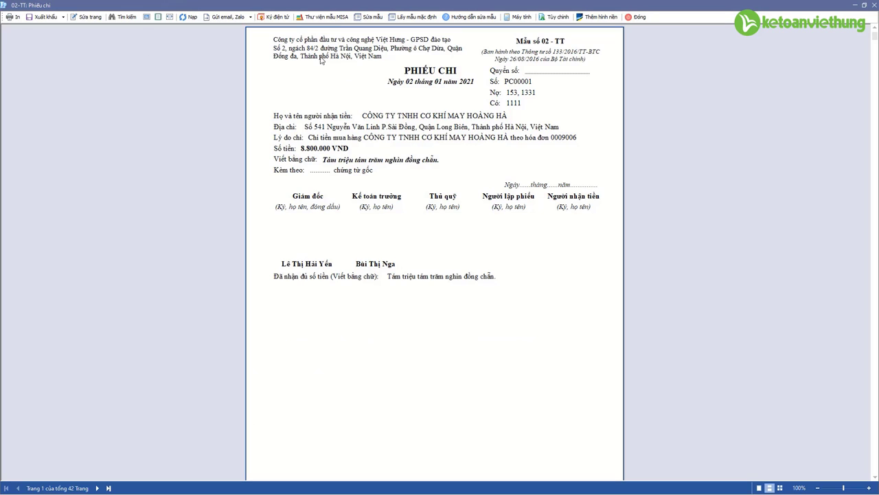
Step: Review the export formats and print option for the Phiếu chi batch, and close the preview and the voucher
click(46, 17)
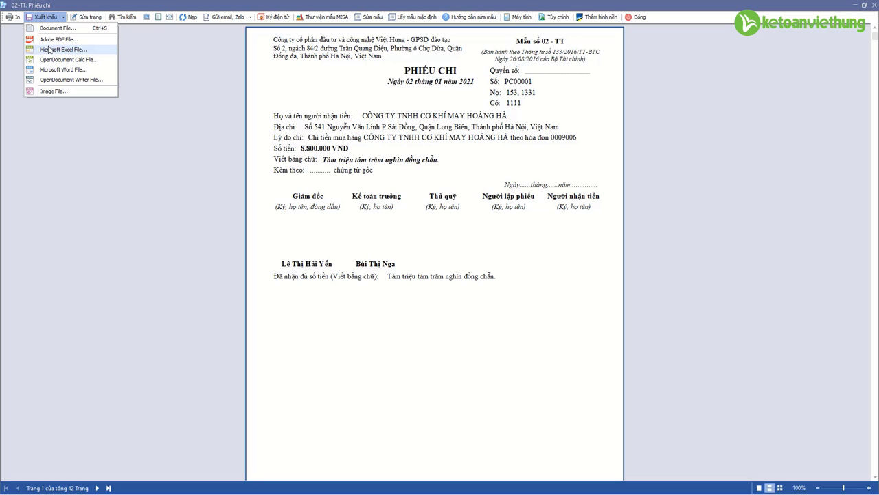
click(379, 61)
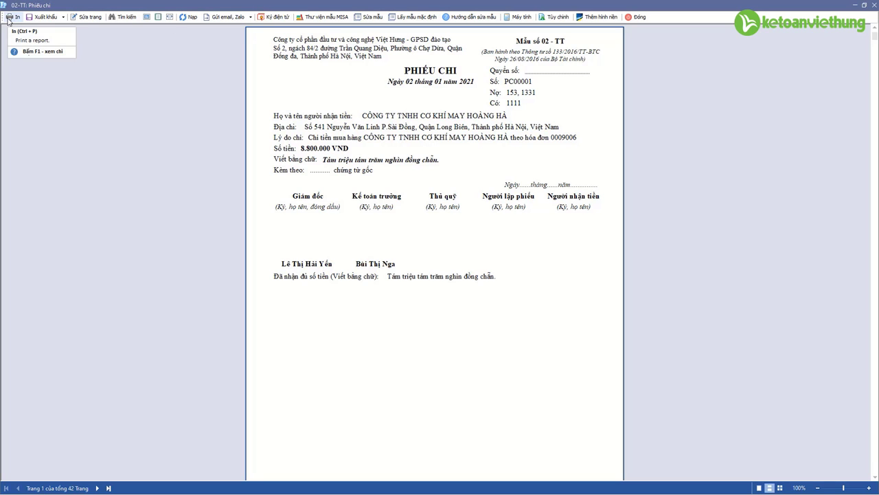
click(636, 16)
click(540, 103)
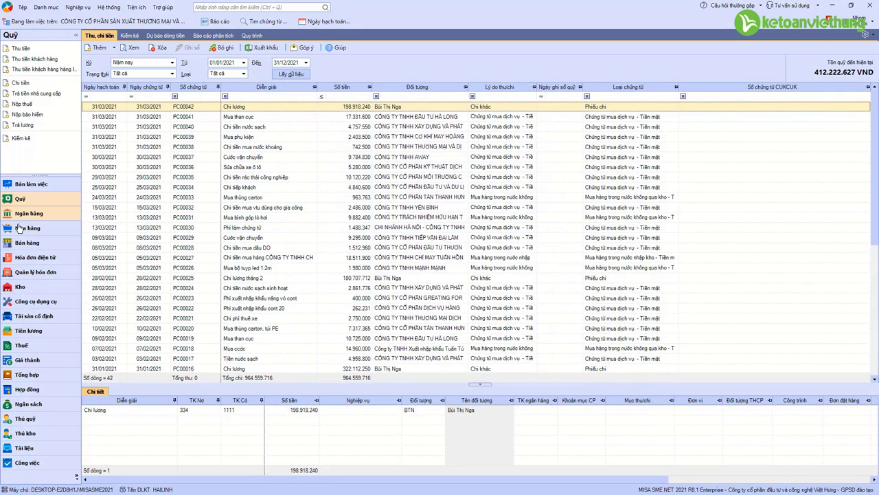
Step: Open the Xuất kho NVL gia công voucher dated 20/03/2021 in Kho and start printing with the 02-VT: Phiếu xuất kho template
click(58, 286)
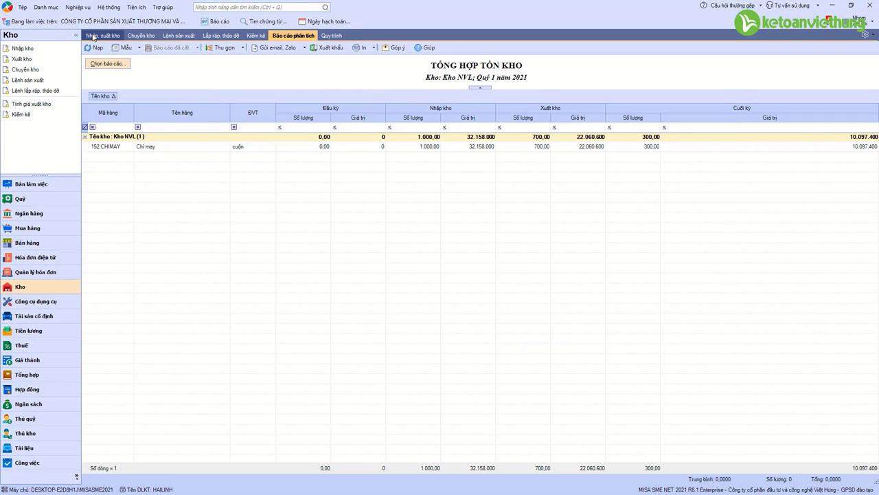
click(102, 35)
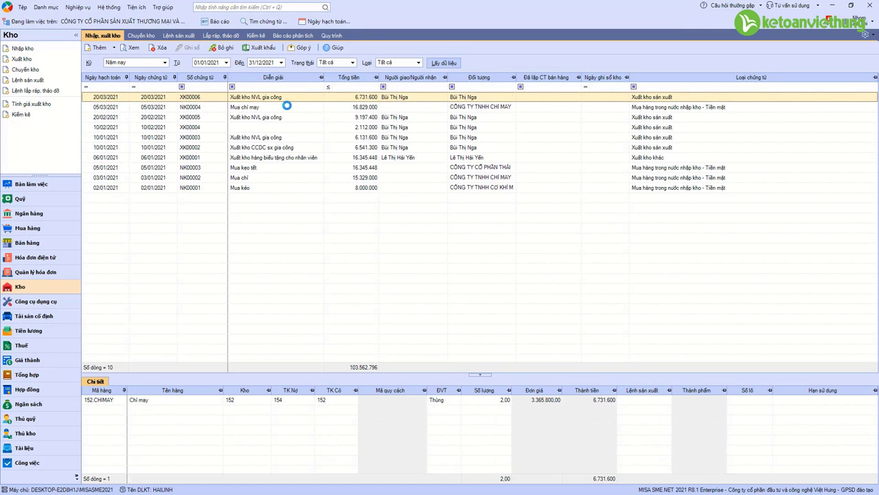
double_click(266, 100)
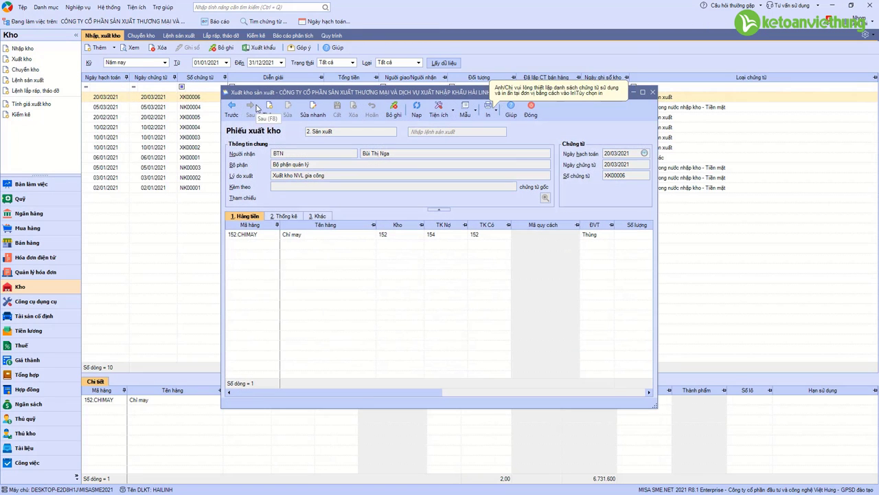
click(496, 115)
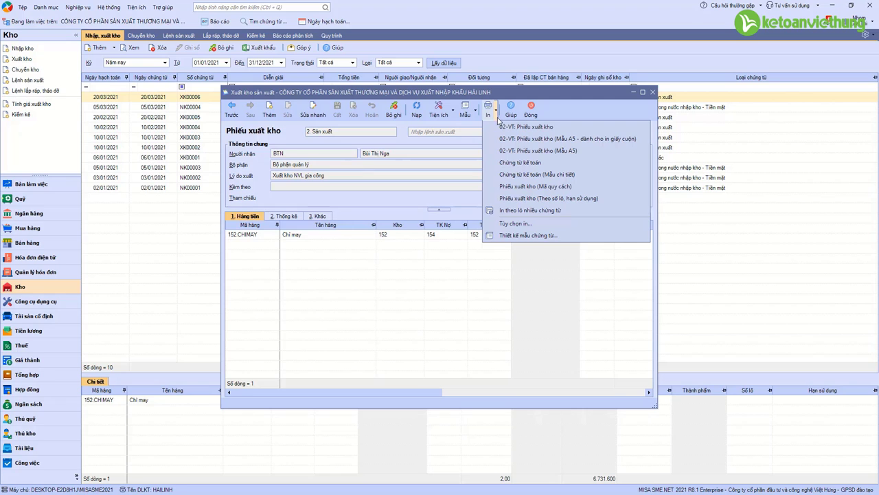
click(505, 128)
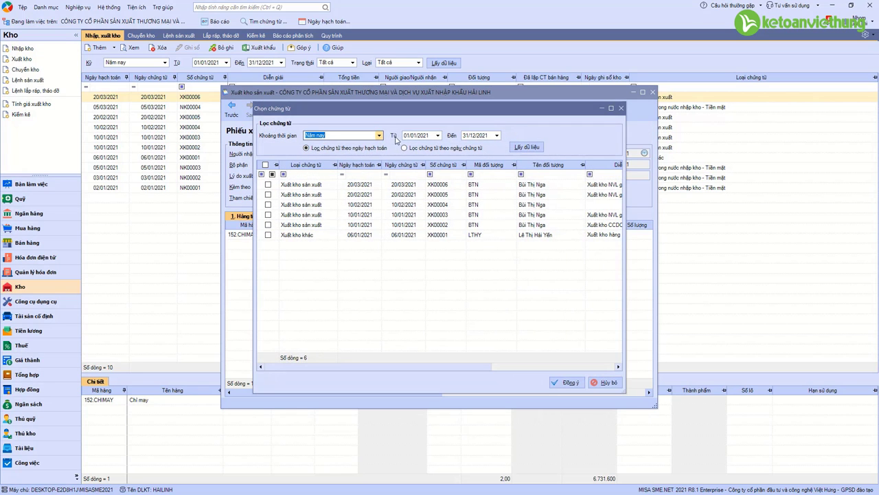
Step: Load the stock issue vouchers for Năm nay, select them all, sort by ascending posting date, and open the batch print preview
click(527, 147)
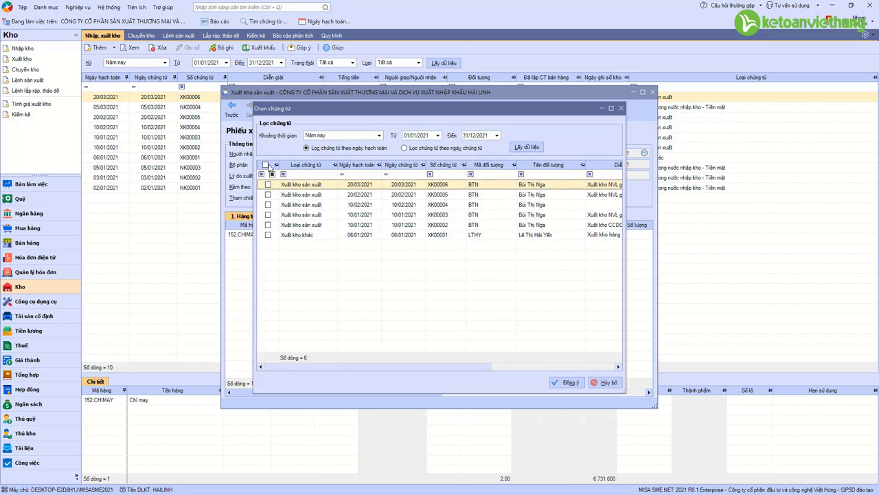
click(266, 167)
click(353, 168)
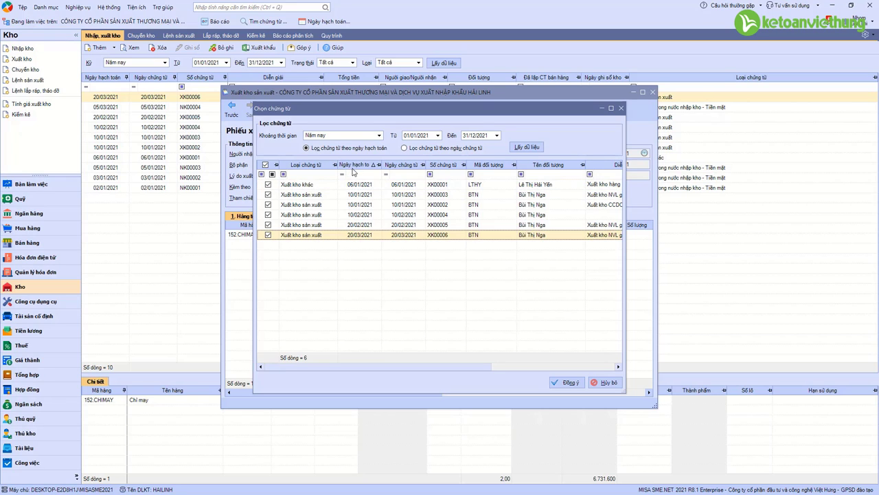
click(358, 186)
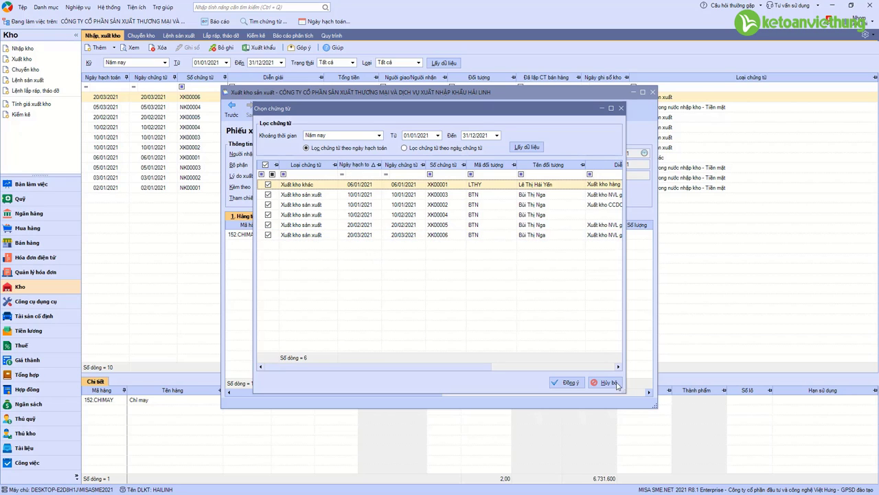
click(568, 383)
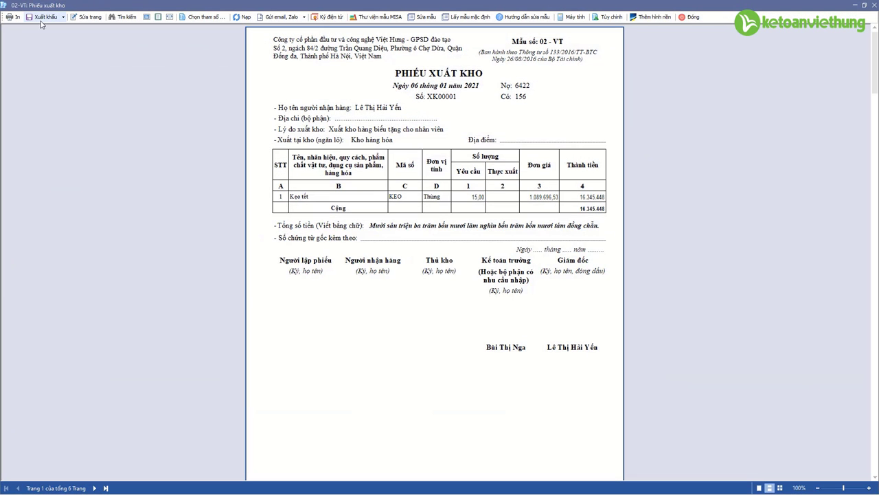
Step: Review the export formats for the Phiếu xuất kho batch and close the preview
click(45, 17)
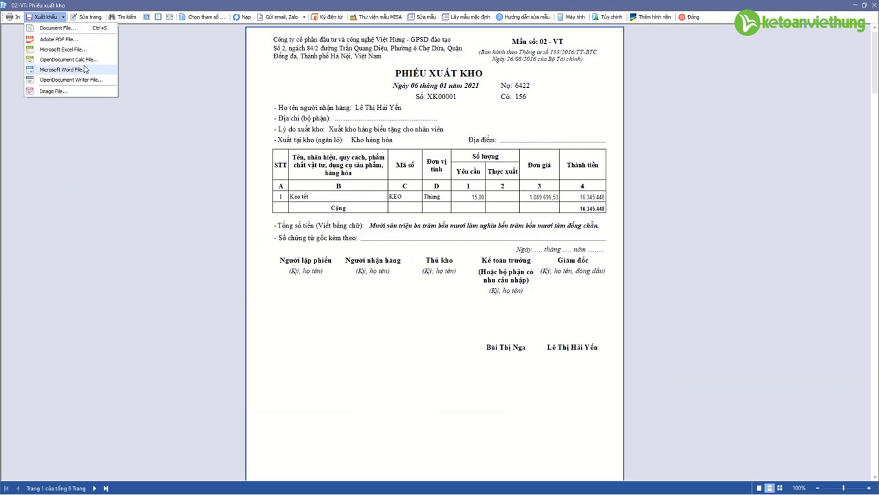
click(687, 18)
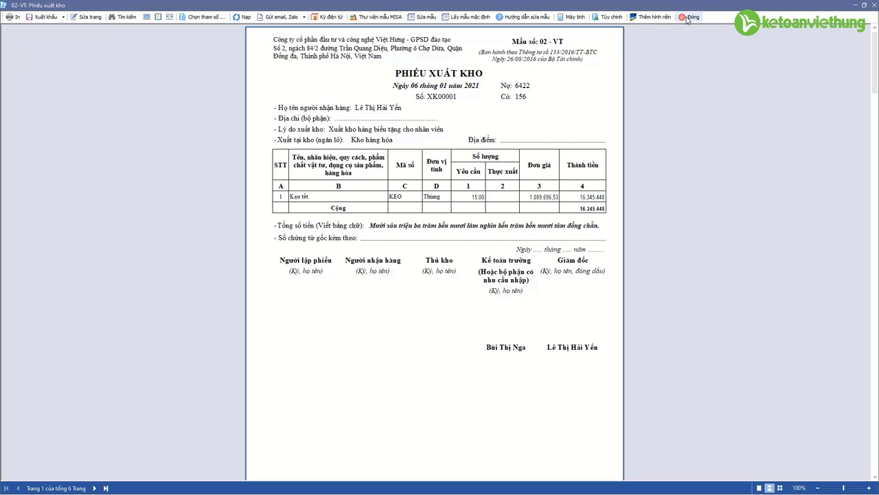
click(687, 17)
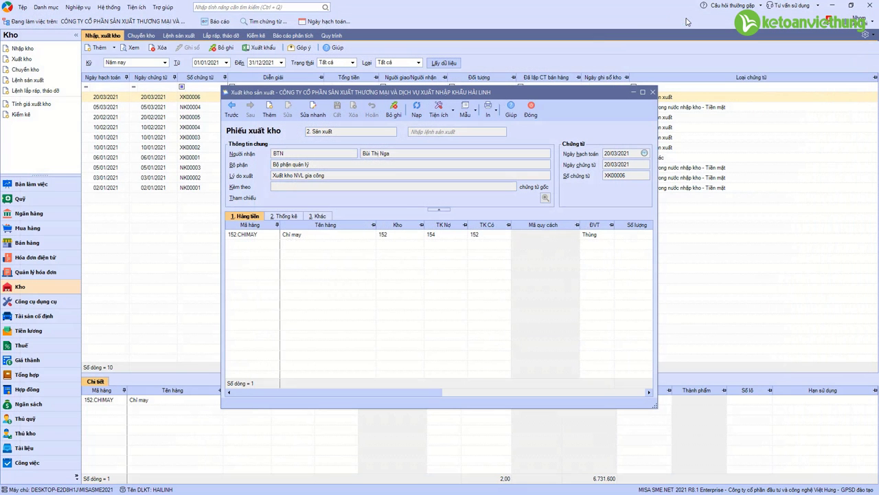
Step: Enable the 02-VT: Phiếu xuất kho template in the stock issue voucher's print options
click(497, 115)
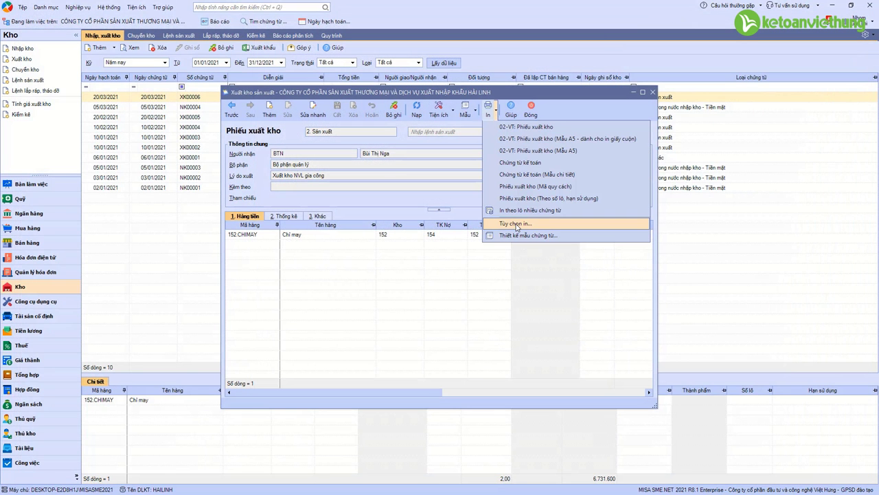
click(516, 224)
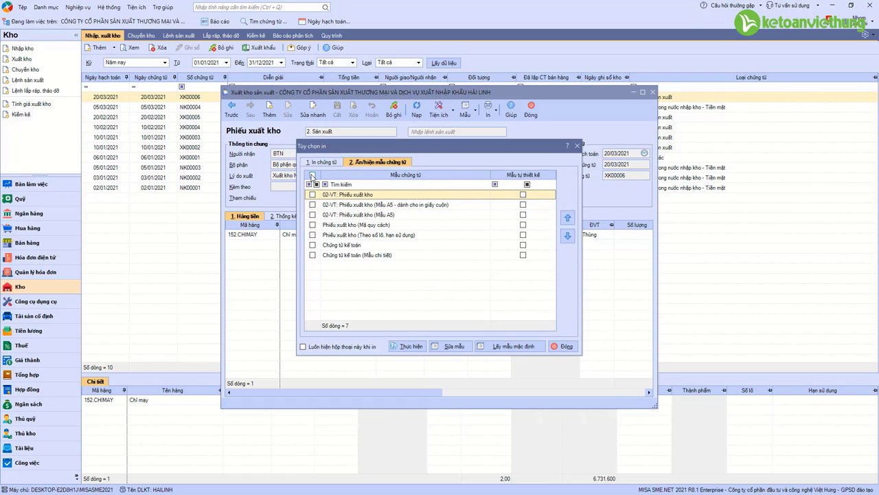
click(313, 195)
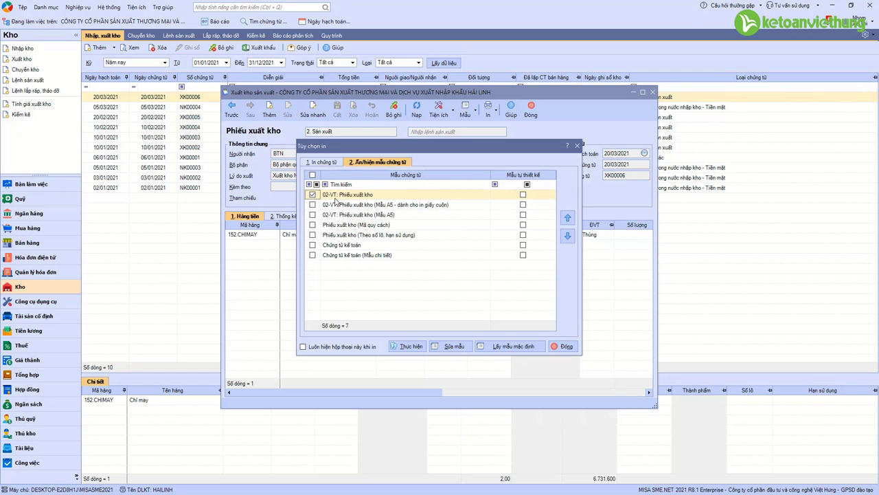
Step: Batch preview all Năm nay stock issue vouchers with the 02-VT: Phiếu xuất kho template, sorted by ascending posting date
click(320, 164)
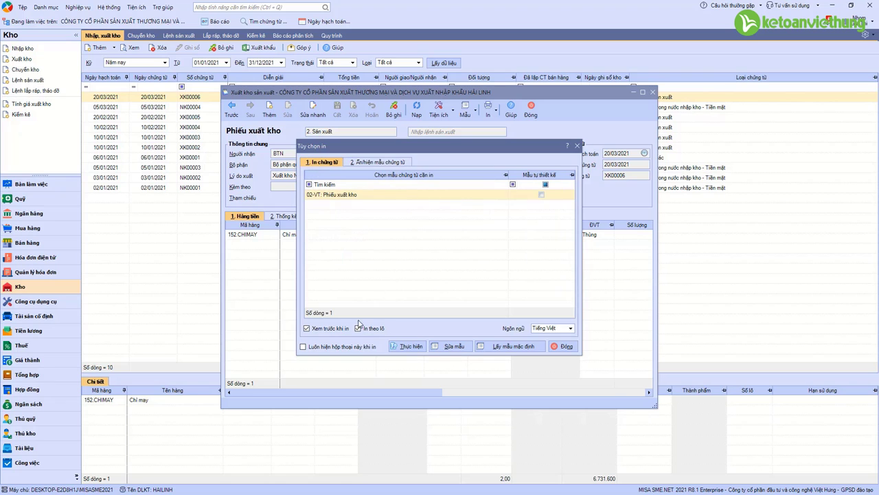
click(358, 328)
click(411, 346)
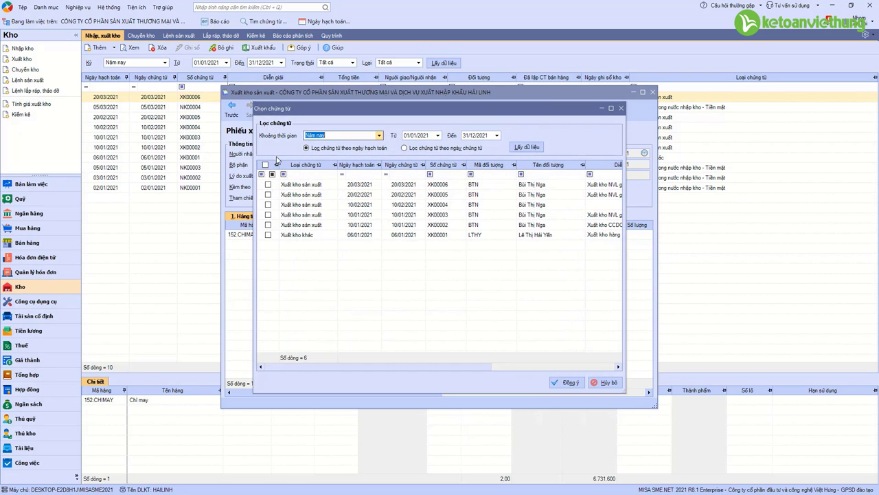
click(266, 165)
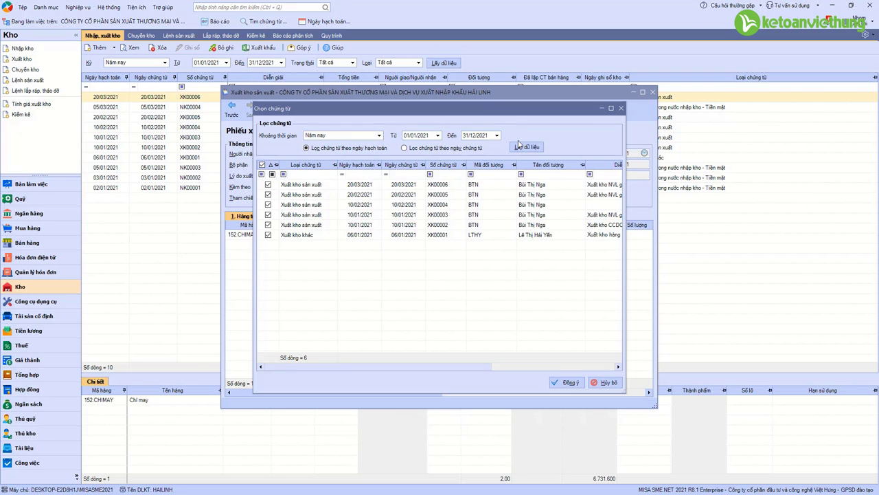
click(353, 165)
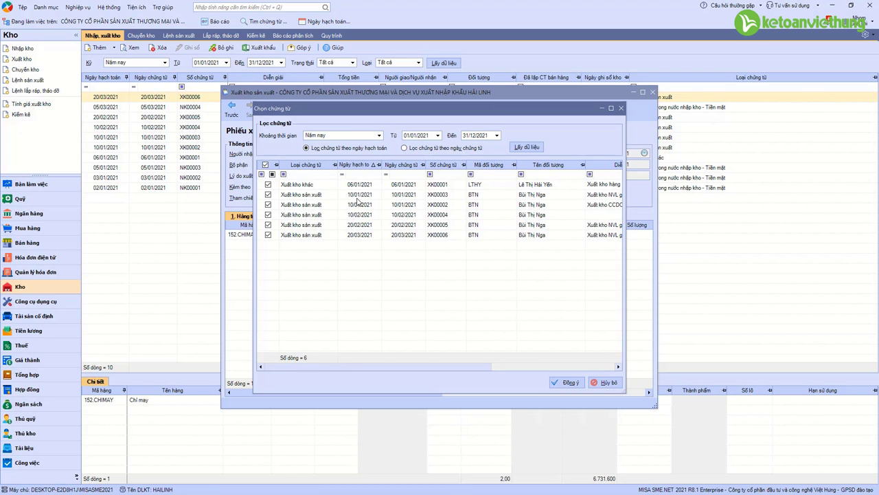
click(570, 382)
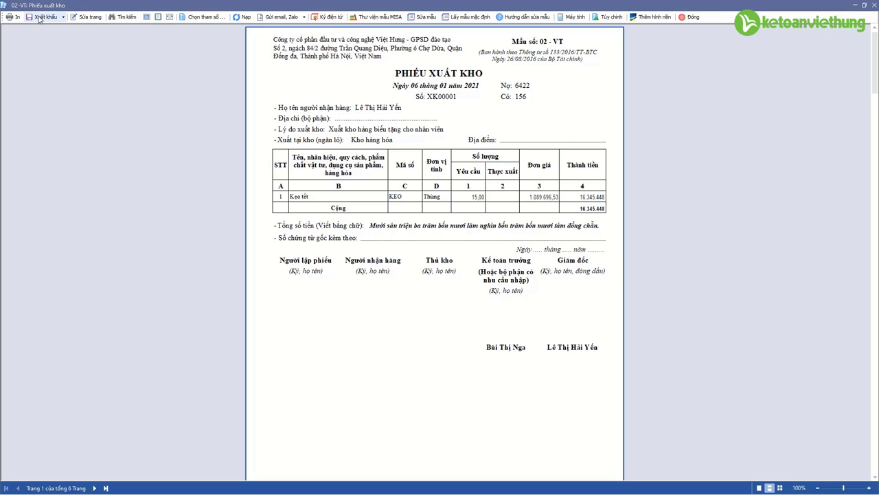
Step: Check the available export formats for the previewed stock issue vouchers and close the preview
click(45, 16)
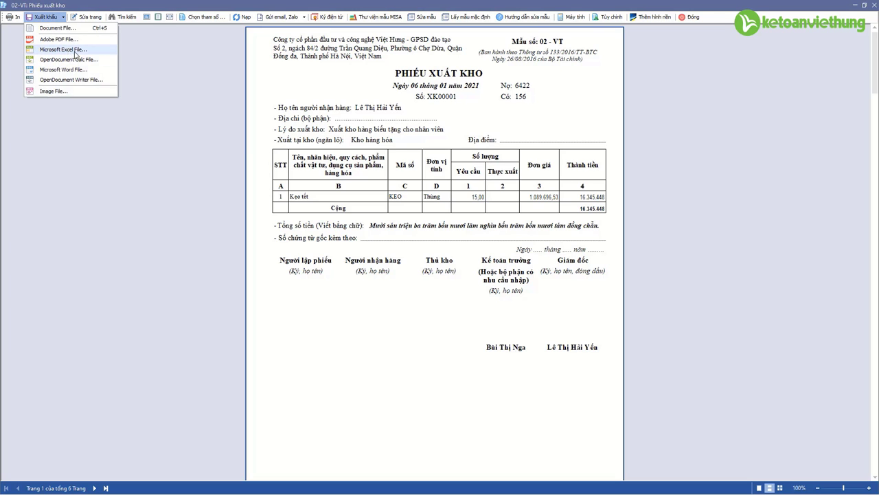
click(685, 18)
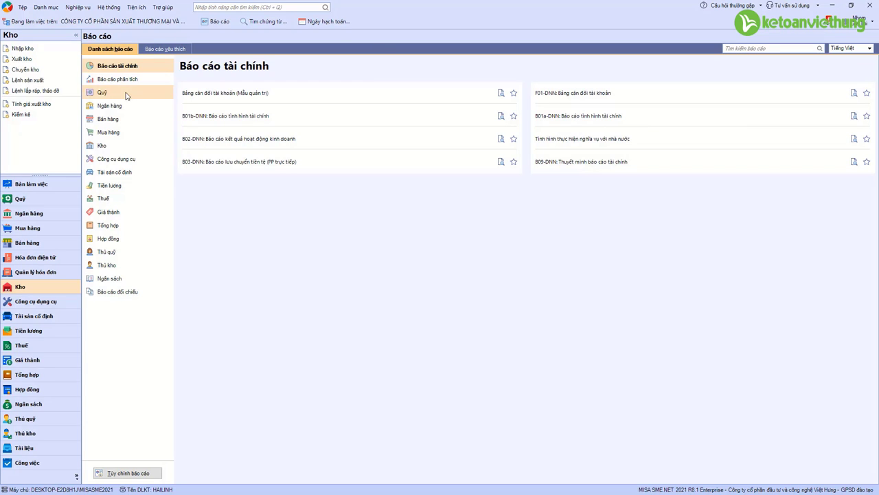
Step: Generate the Sổ nhật ký chung report from the Tổng hợp group for the period Năm nay
click(123, 229)
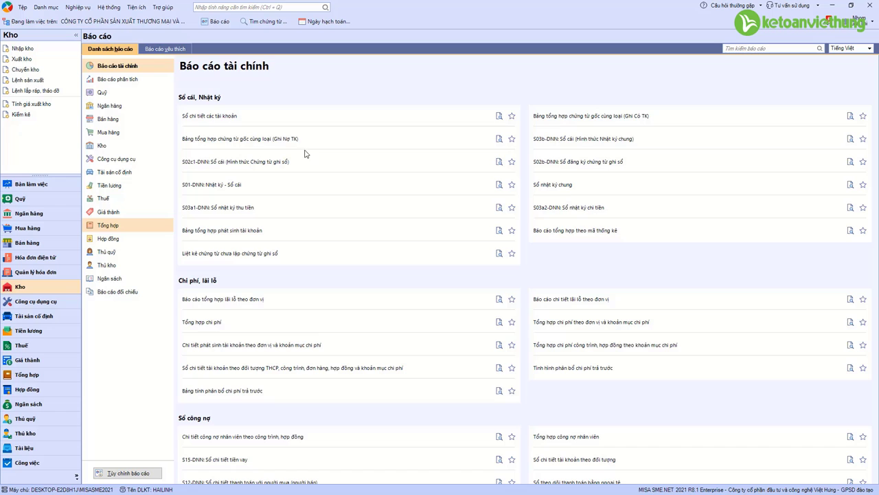
click(553, 185)
click(506, 210)
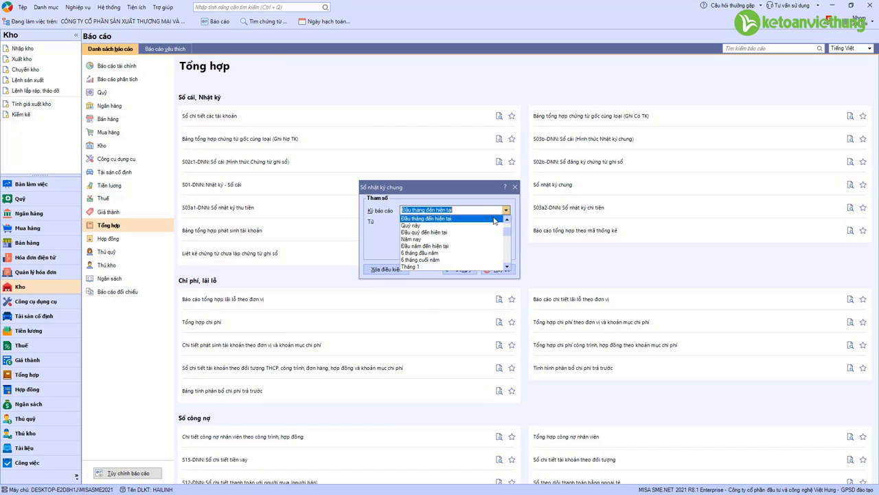
click(431, 240)
click(462, 269)
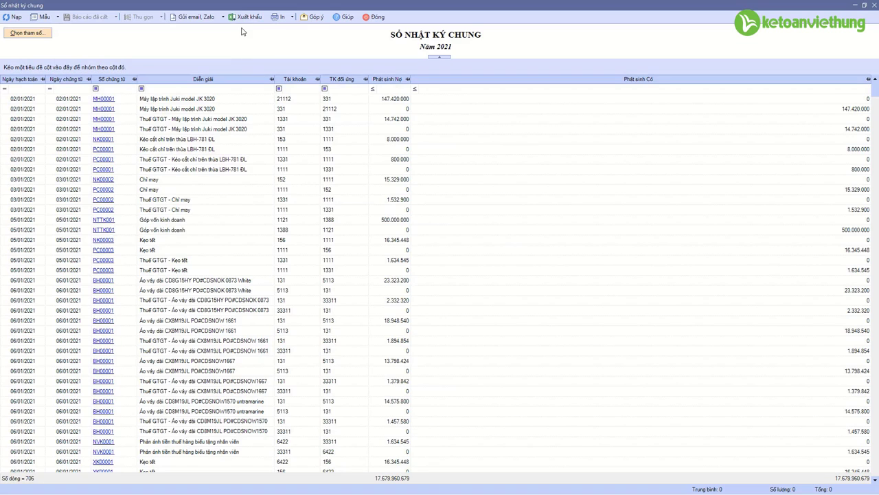
Step: Review the Excel export option for Sổ nhật ký chung without saving a file, and close the report
click(247, 17)
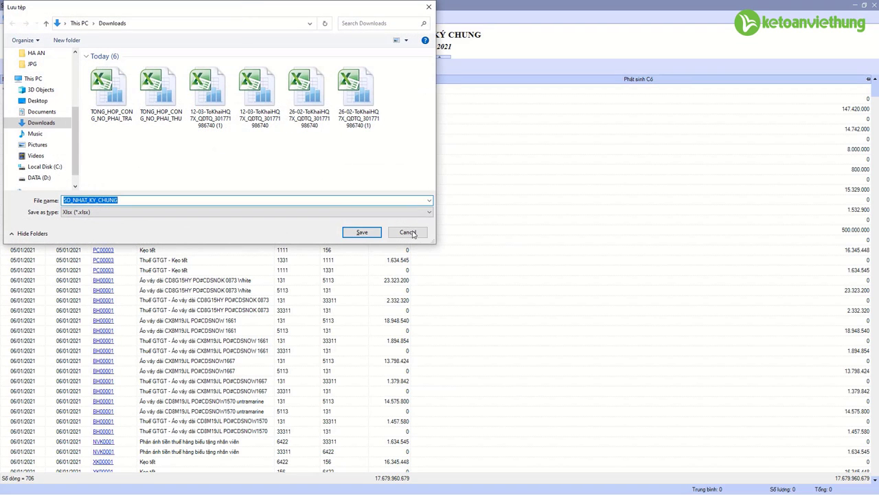
click(408, 232)
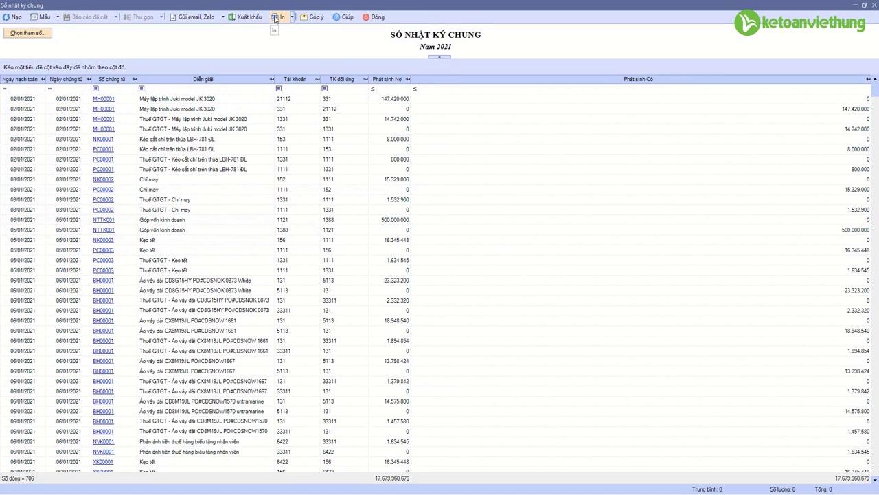
click(375, 16)
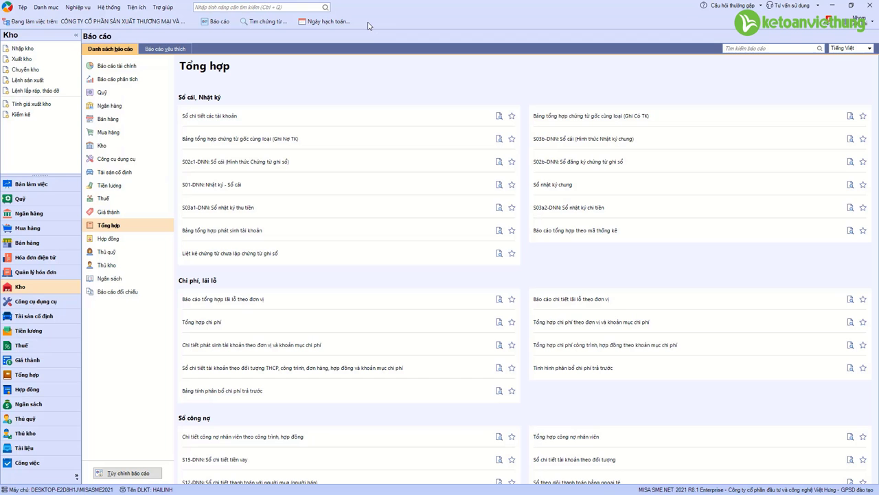